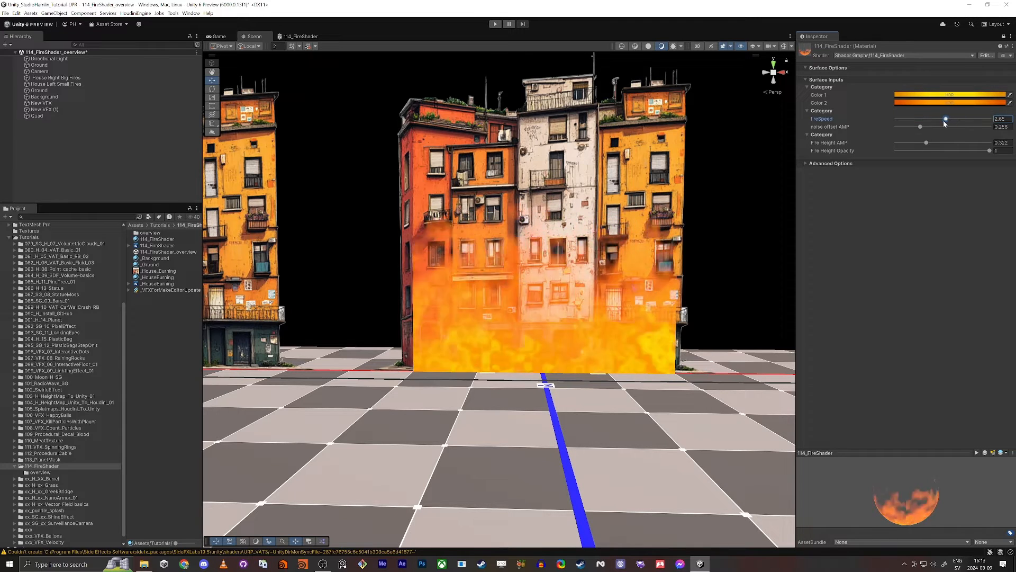
# - Set the fire material's fireSpeed to 0.21 and its noise offset AMP to 0.207
pyautogui.moveTo(945, 123)
pyautogui.mouseDown()
pyautogui.moveTo(906, 126)
pyautogui.moveTo(928, 127)
pyautogui.mouseUp()
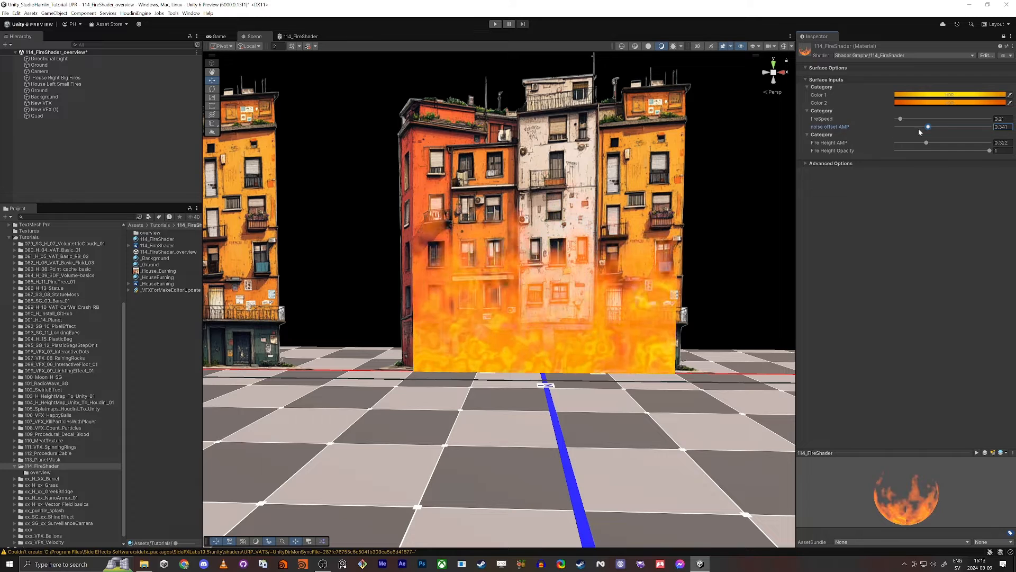
pyautogui.moveTo(926, 128); pyautogui.dragTo(915, 128)
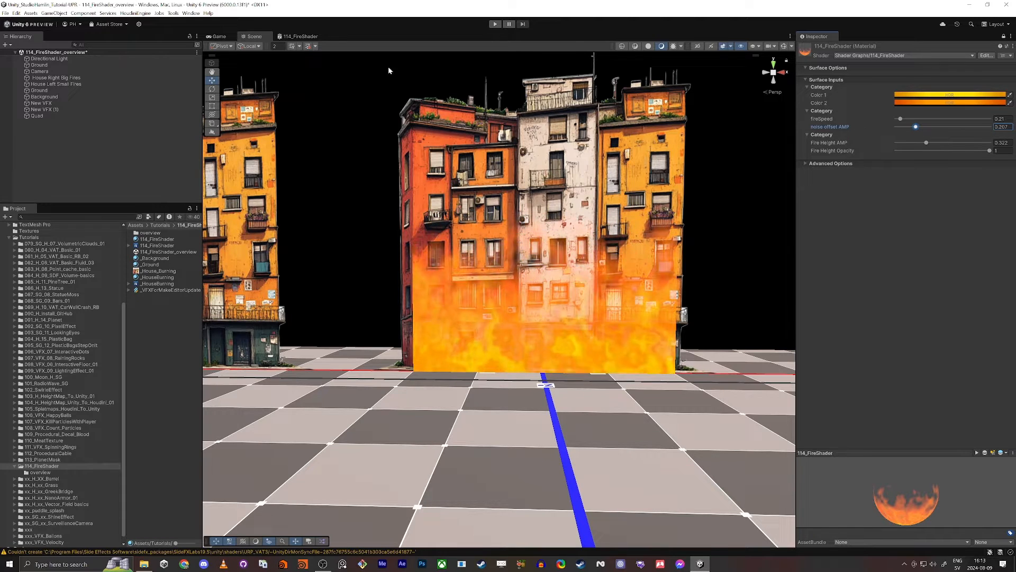
# - Open the 114_FireShader graph maximized and examine the node chain that feeds the Base Color
pyautogui.click(298, 36)
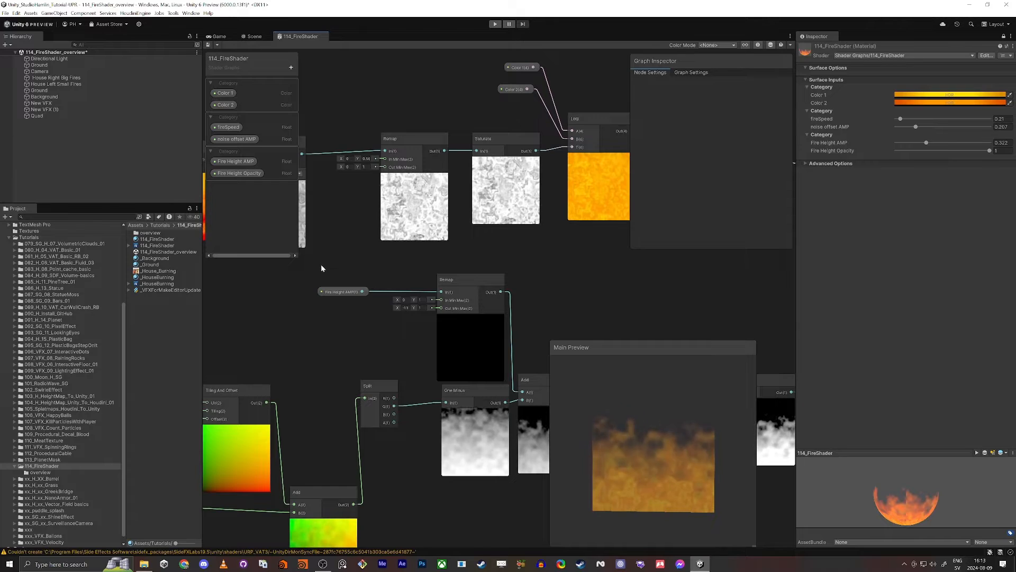
pyautogui.hotkey('shift', 'space')
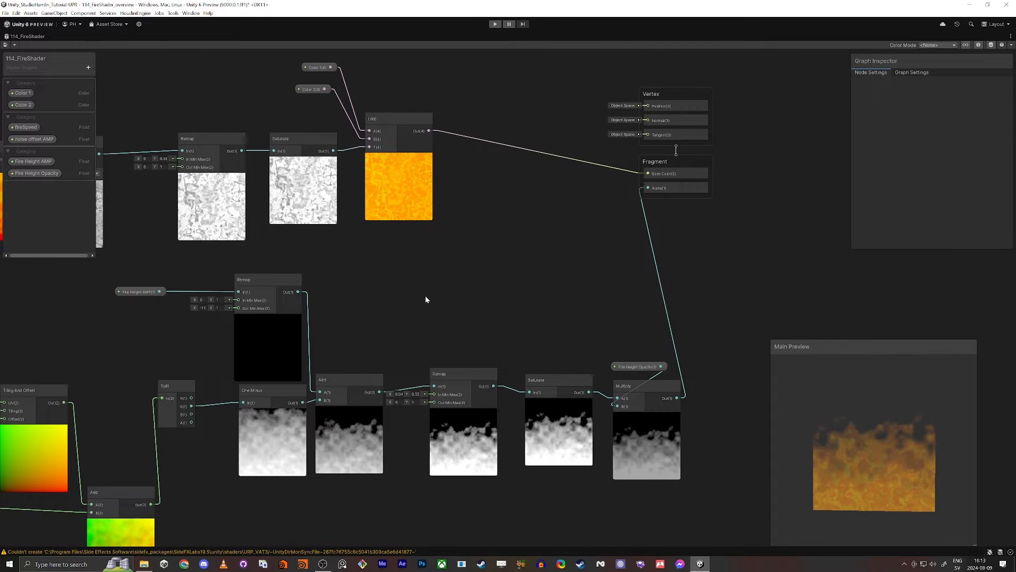
pyautogui.scroll(-3, 408, 290)
pyautogui.moveTo(408, 290); pyautogui.dragTo(694, 262, button='middle')
pyautogui.scroll(-3, 695, 262)
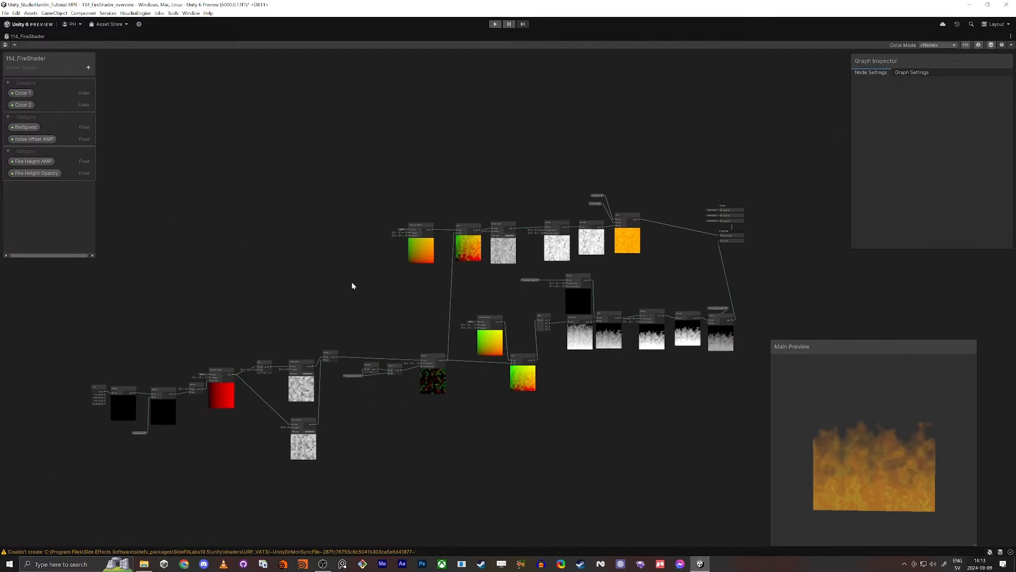
pyautogui.moveTo(352, 286); pyautogui.dragTo(328, 289, button='middle')
pyautogui.moveTo(622, 270); pyautogui.dragTo(621, 263)
pyautogui.scroll(5, 594, 258)
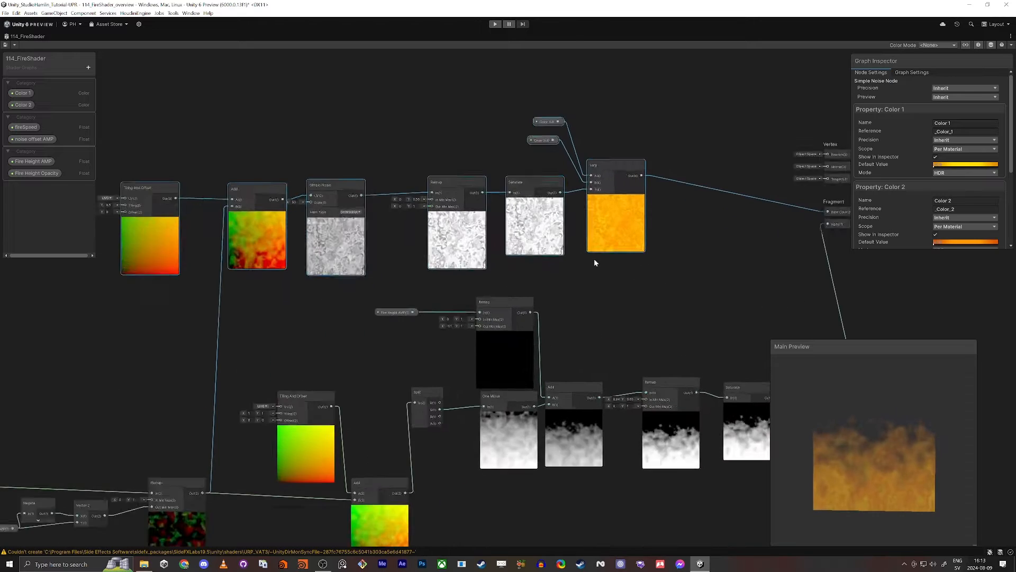
pyautogui.scroll(-3, 549, 262)
pyautogui.scroll(-3, 325, 237)
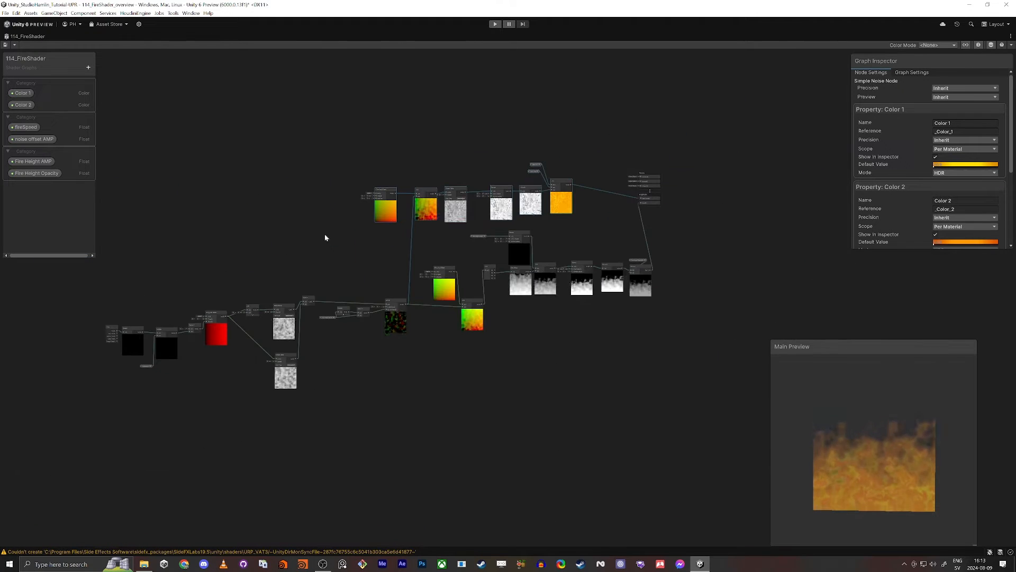
# - Examine the noise offset nodes and trace how their Remap output feeds the color and alpha branches
pyautogui.click(124, 257)
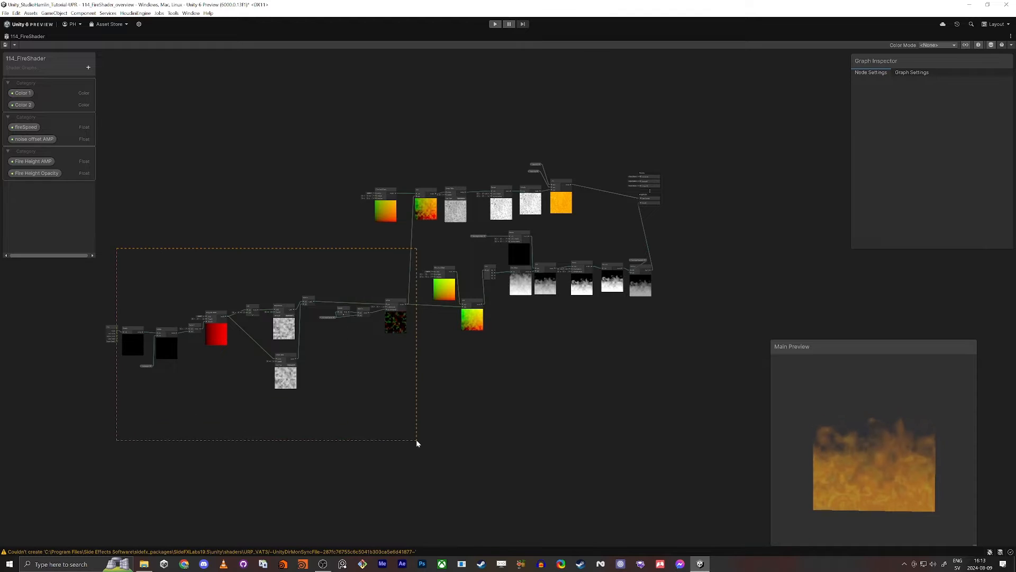
pyautogui.moveTo(416, 439); pyautogui.dragTo(412, 440)
pyautogui.scroll(4, 338, 344)
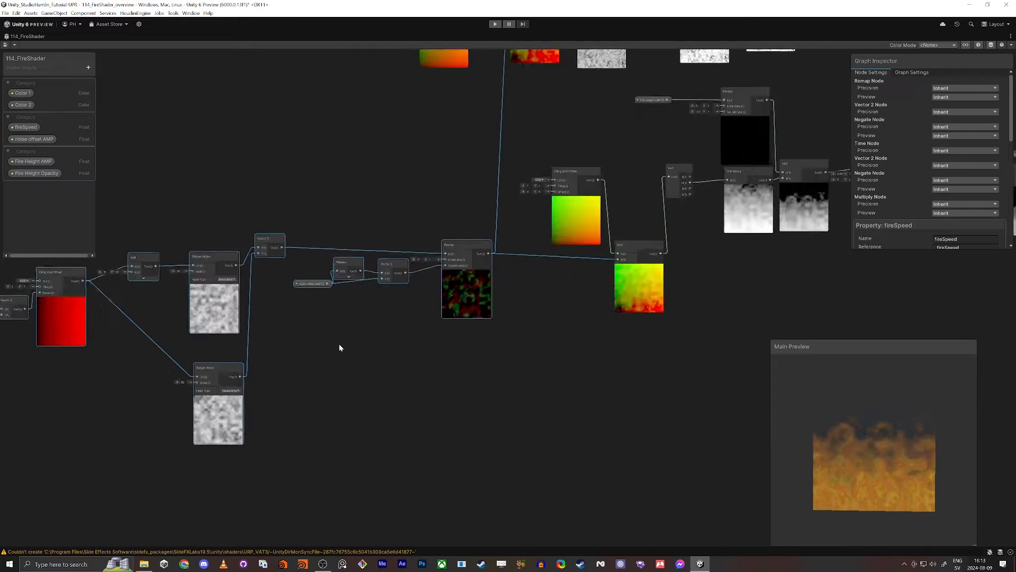
pyautogui.scroll(2, 339, 348)
pyautogui.moveTo(339, 347); pyautogui.dragTo(318, 334, button='middle')
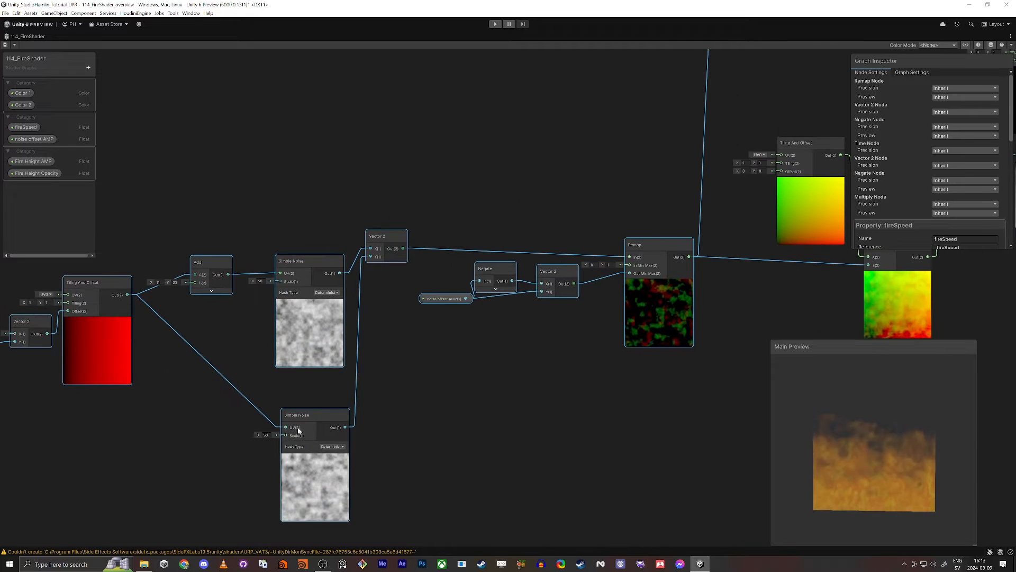
pyautogui.moveTo(585, 402); pyautogui.dragTo(306, 458, button='middle')
pyautogui.scroll(-3, 317, 431)
pyautogui.scroll(3, 377, 227)
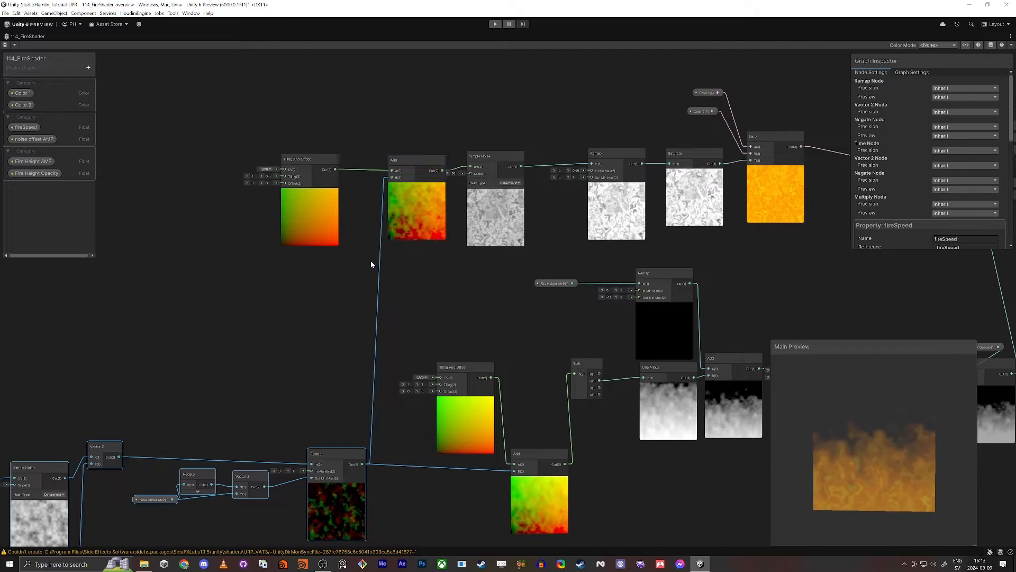
pyautogui.moveTo(387, 274); pyautogui.dragTo(214, 197, button='middle')
pyautogui.moveTo(548, 400); pyautogui.dragTo(500, 387, button='middle')
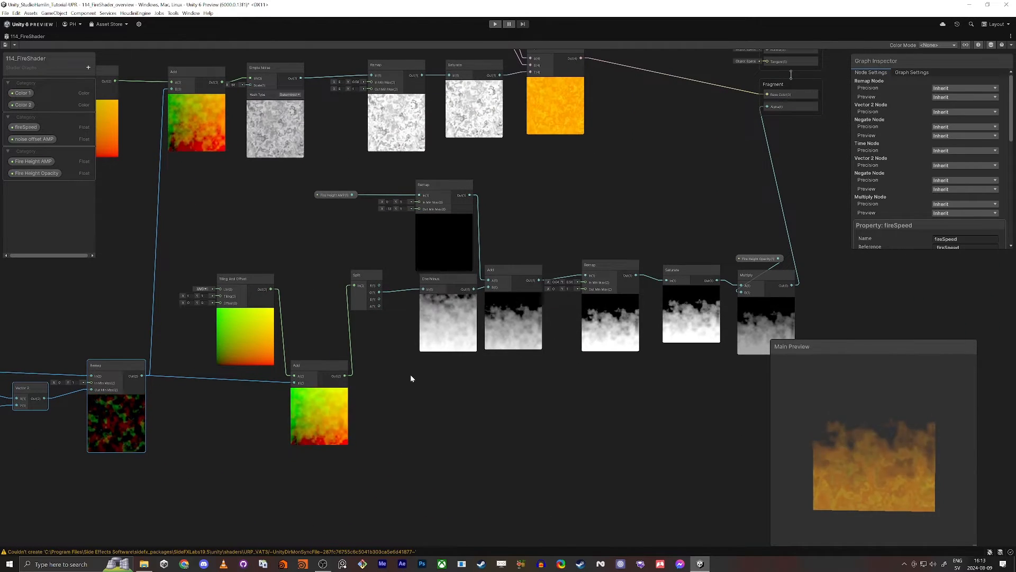
pyautogui.moveTo(536, 418); pyautogui.dragTo(876, 378, button='middle')
pyautogui.moveTo(378, 498); pyautogui.dragTo(553, 471, button='middle')
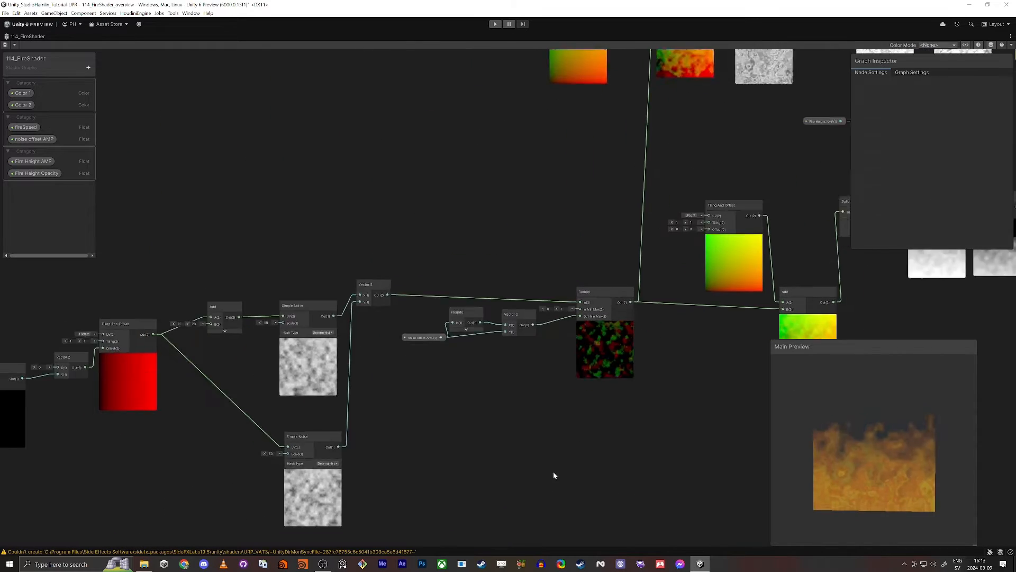
# - Add a Float property named "noise Size" with default value 50 below noise offset AMP
pyautogui.scroll(-3, 525, 481)
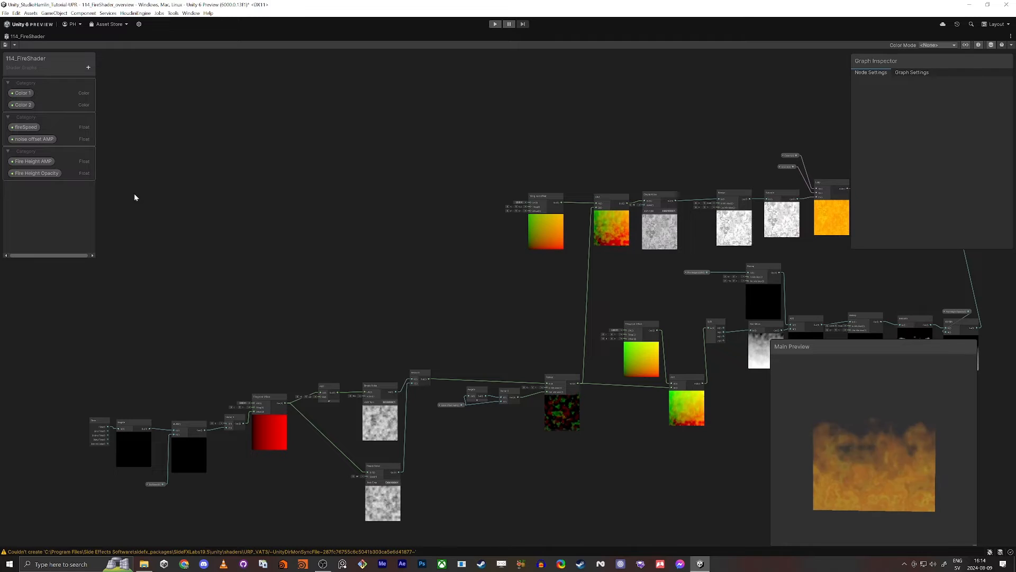
pyautogui.click(87, 68)
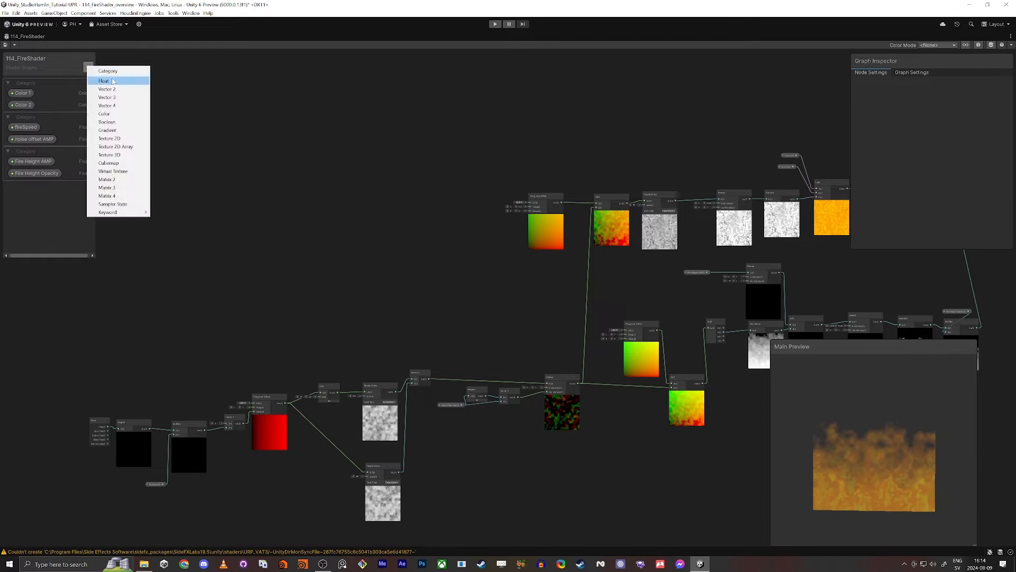
pyautogui.click(112, 81)
pyautogui.write('noise ')
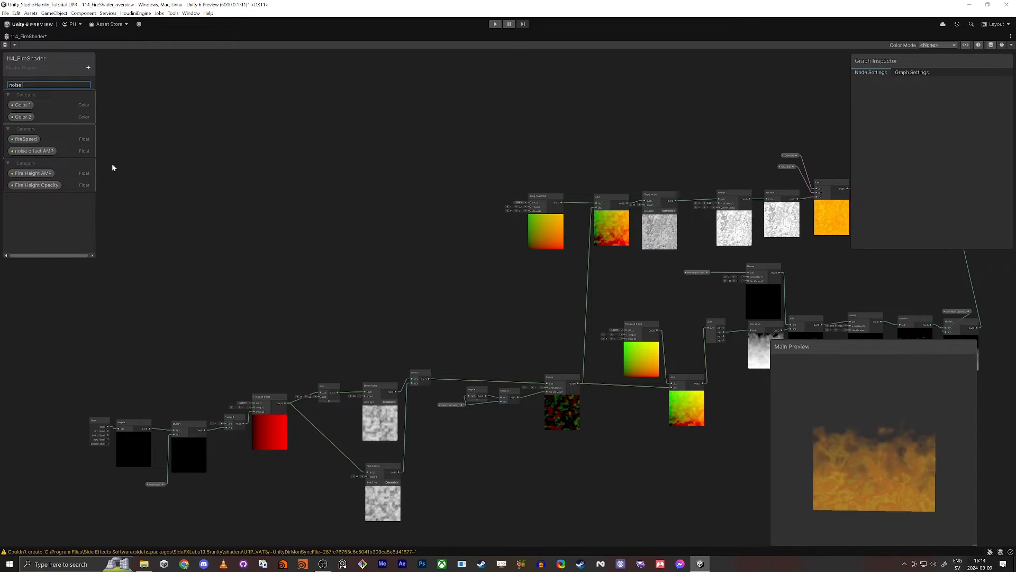
pyautogui.write('Size')
pyautogui.press('Return')
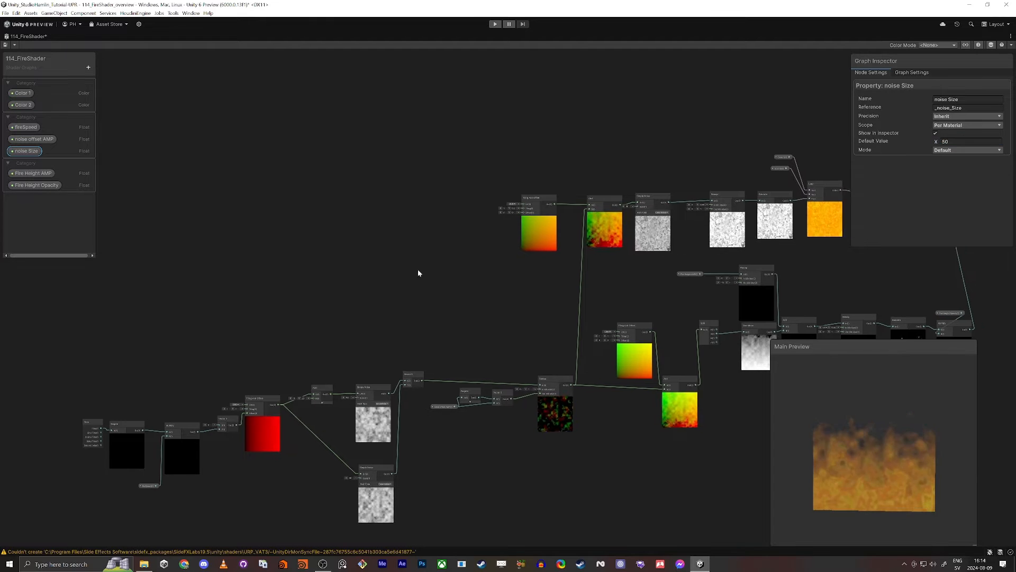
# - Place the noise Size property beside the color branch's Simple Noise node and connect it to the Scale input
pyautogui.scroll(8, 548, 227)
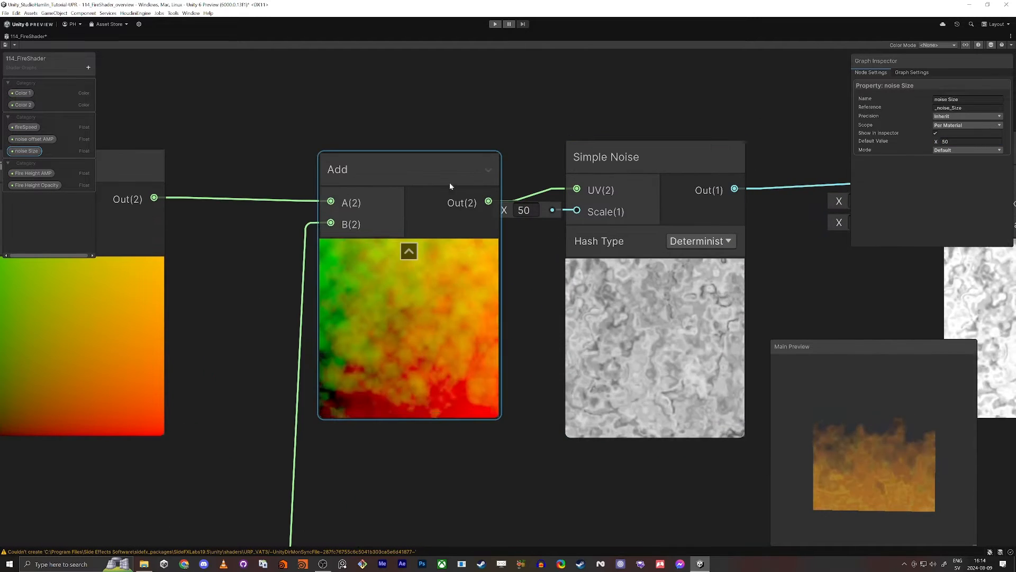
pyautogui.moveTo(449, 185); pyautogui.dragTo(412, 182)
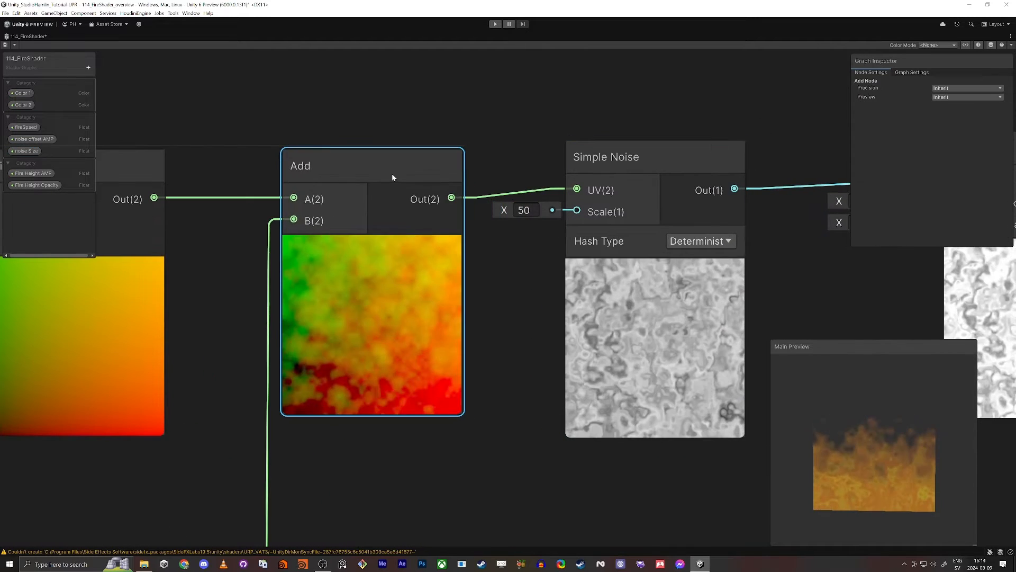
pyautogui.moveTo(33, 156); pyautogui.dragTo(577, 211)
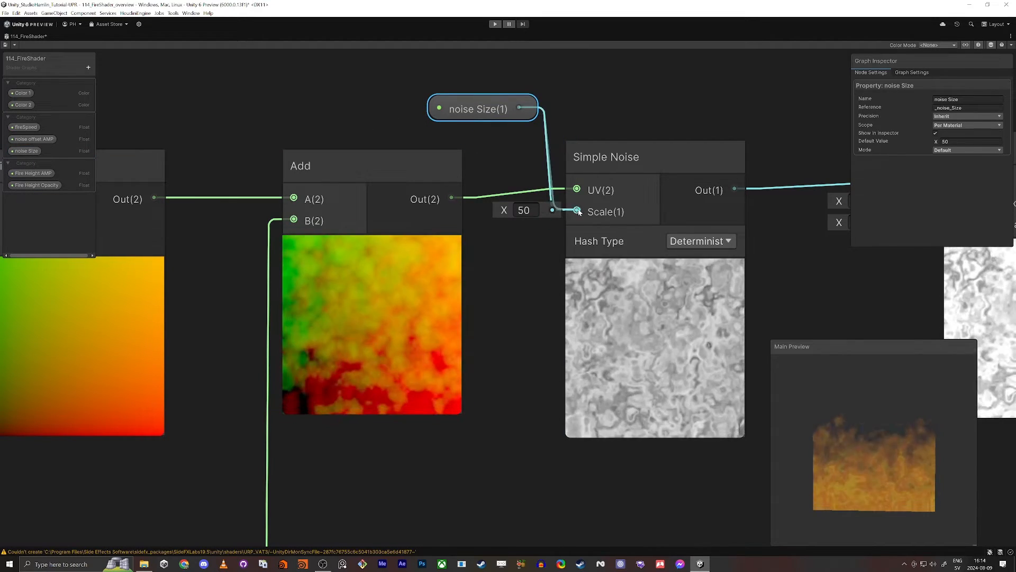
# - Connect a second noise Size node to the Scale inputs of both offset Simple Noise nodes and save the graph
pyautogui.scroll(-5, 673, 253)
pyautogui.moveTo(420, 362); pyautogui.dragTo(640, 132, button='middle')
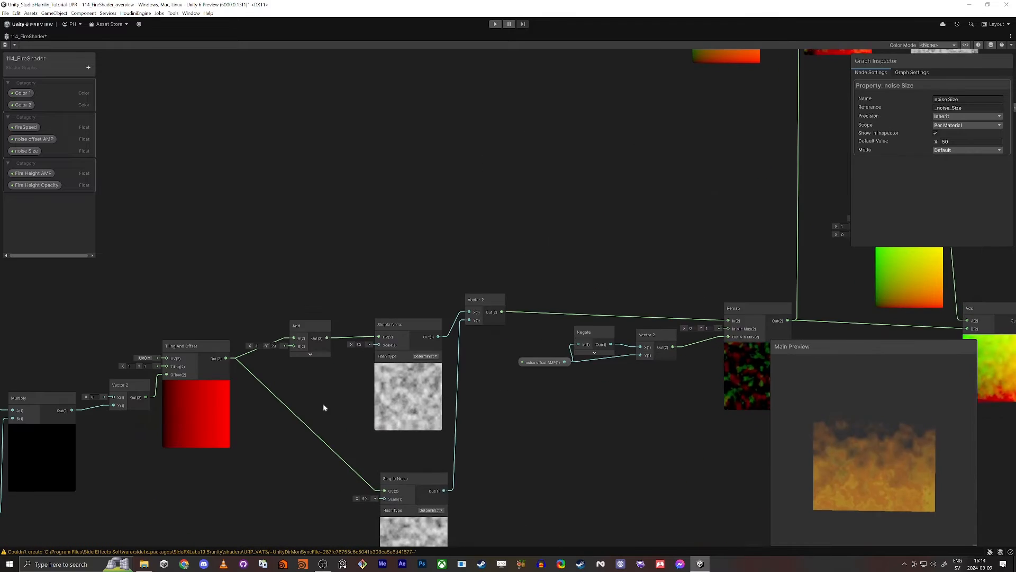
pyautogui.scroll(3, 334, 395)
pyautogui.moveTo(334, 394); pyautogui.dragTo(495, 200, button='middle')
pyautogui.moveTo(26, 151); pyautogui.dragTo(569, 121)
pyautogui.moveTo(473, 285); pyautogui.dragTo(577, 372)
pyautogui.moveTo(433, 287); pyautogui.dragTo(393, 281)
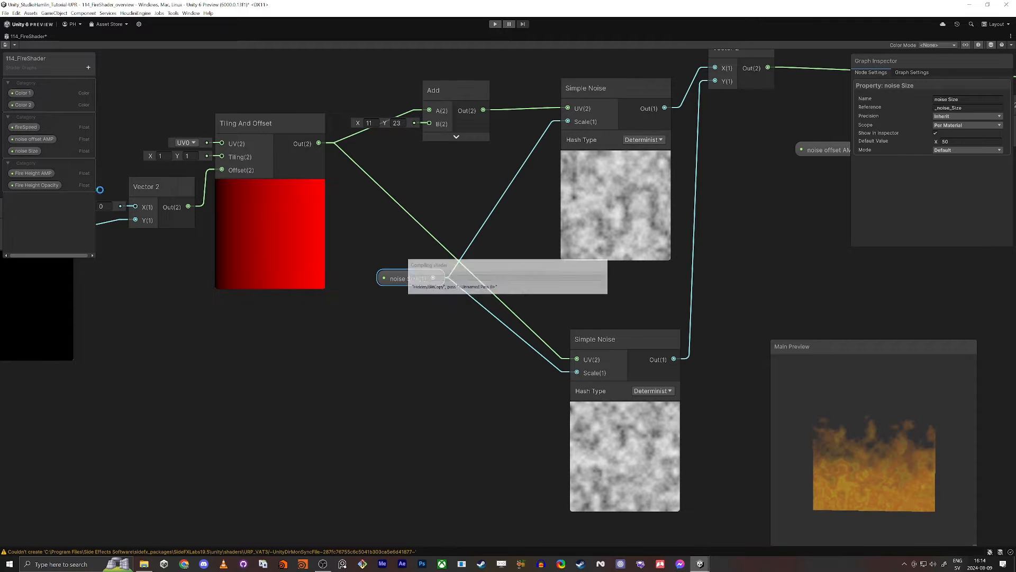
# - Return to the Scene view and set the fire material's noise Size to 26.6
pyautogui.moveTo(468, 405); pyautogui.dragTo(388, 417, button='middle')
pyautogui.hotkey('shift', 'space')
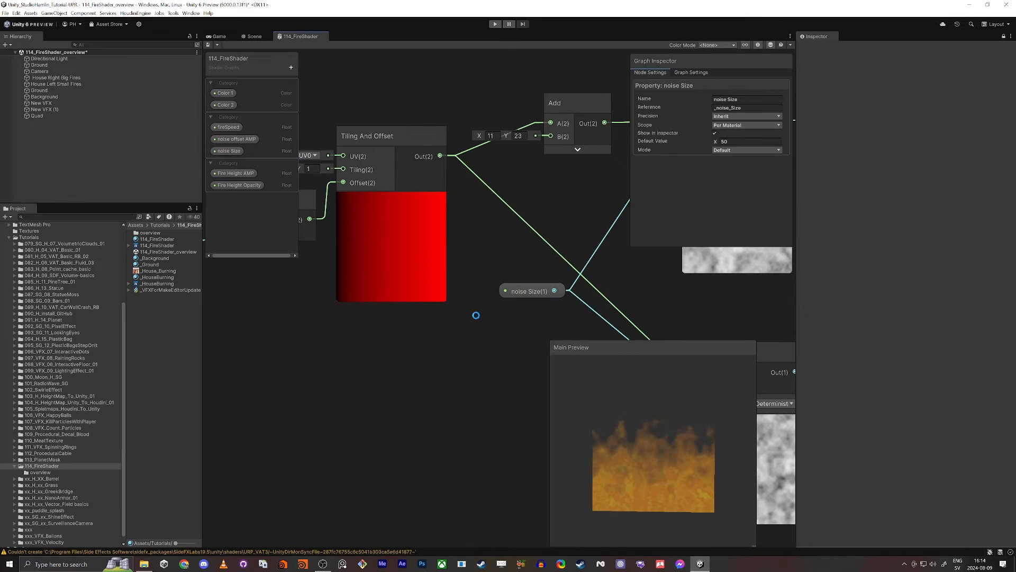
pyautogui.click(355, 157)
pyautogui.click(253, 36)
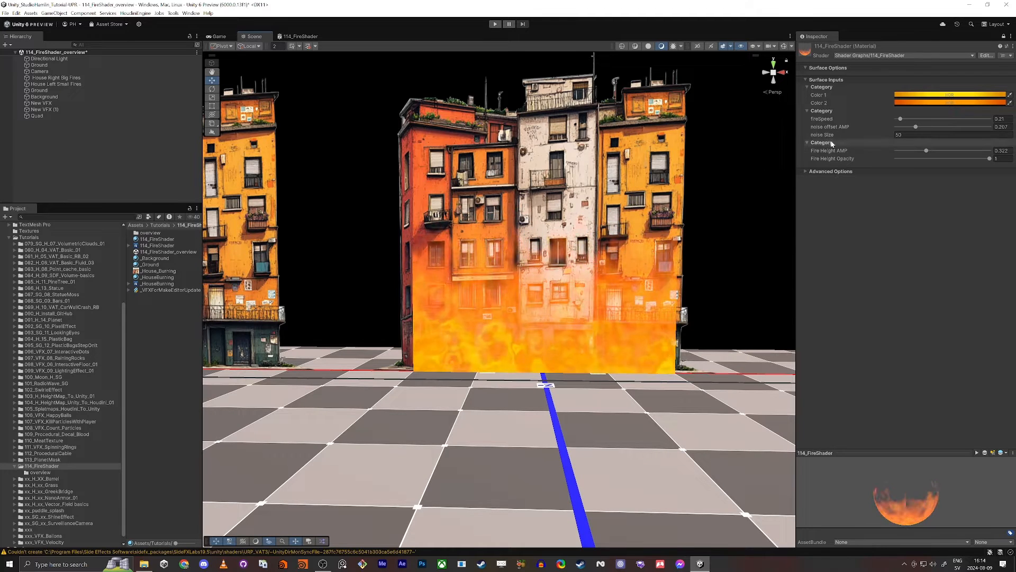
pyautogui.moveTo(833, 138); pyautogui.dragTo(925, 143)
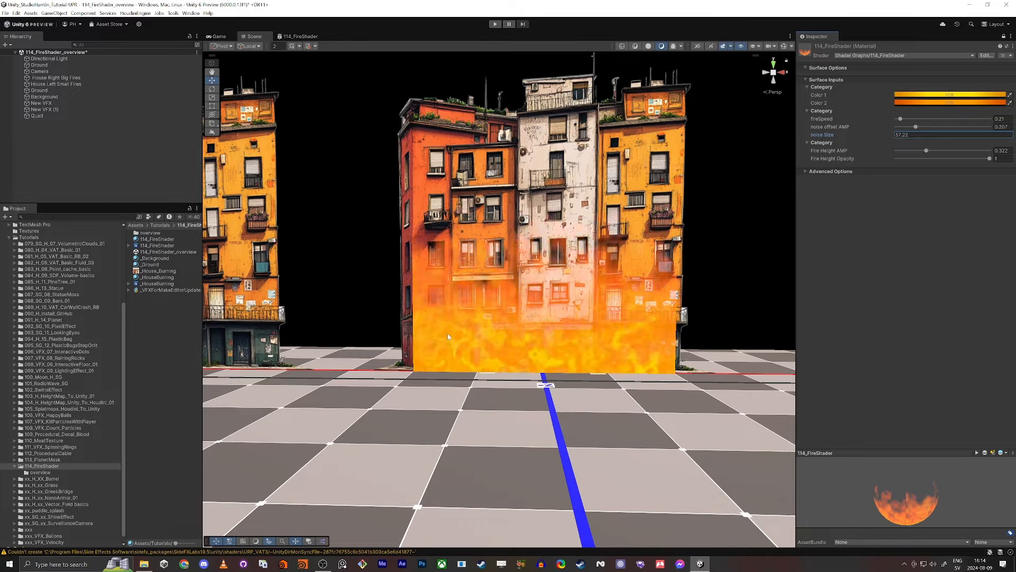
pyautogui.moveTo(845, 137); pyautogui.dragTo(768, 144)
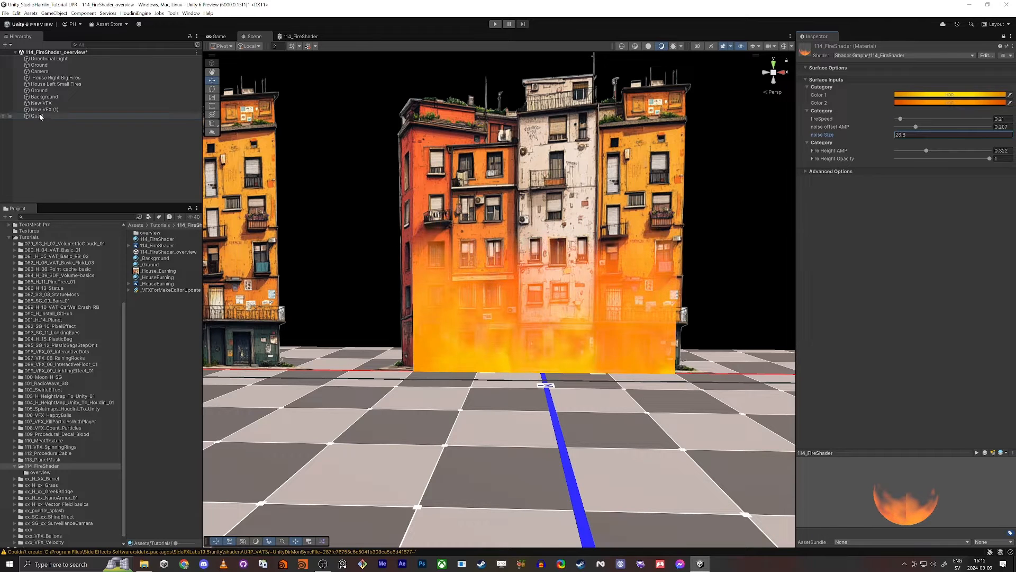
# - Duplicate the fire Quad and move the copy over to the neighboring house on the left
pyautogui.hotkey('ctrl', 'd')
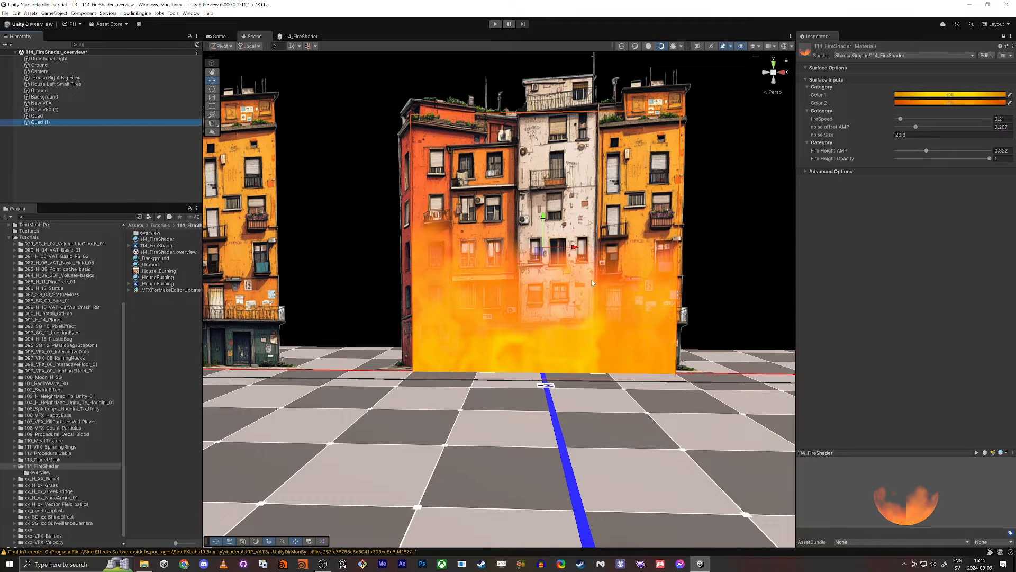
pyautogui.moveTo(537, 252); pyautogui.dragTo(254, 197)
pyautogui.moveTo(635, 337); pyautogui.dragTo(776, 337, button='middle')
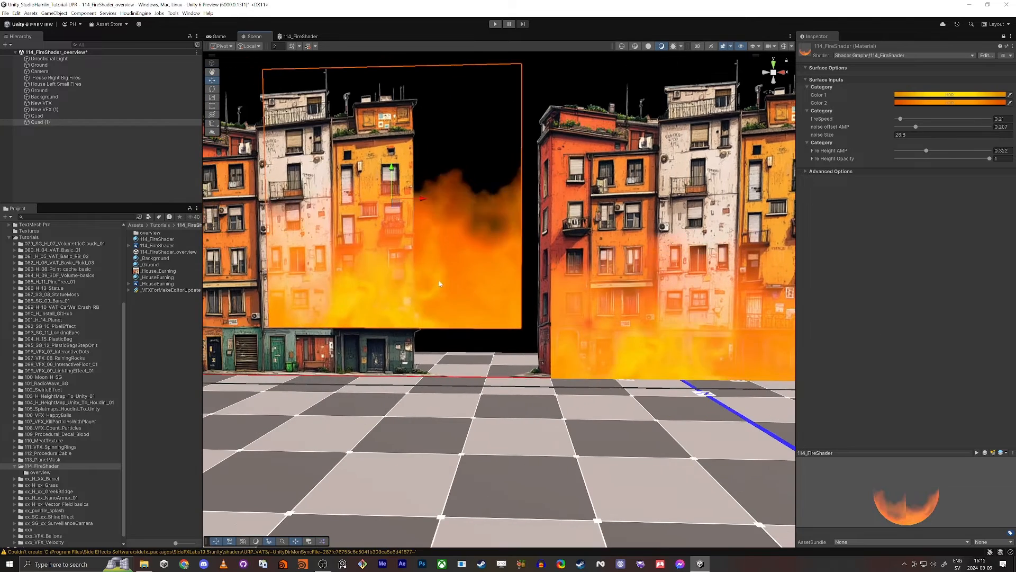
pyautogui.moveTo(532, 332); pyautogui.dragTo(587, 353, button='middle')
# - Scale down the duplicated fire quad and fit it inside a single window of the left yellow house
pyautogui.press('r')
pyautogui.moveTo(452, 220); pyautogui.dragTo(415, 245)
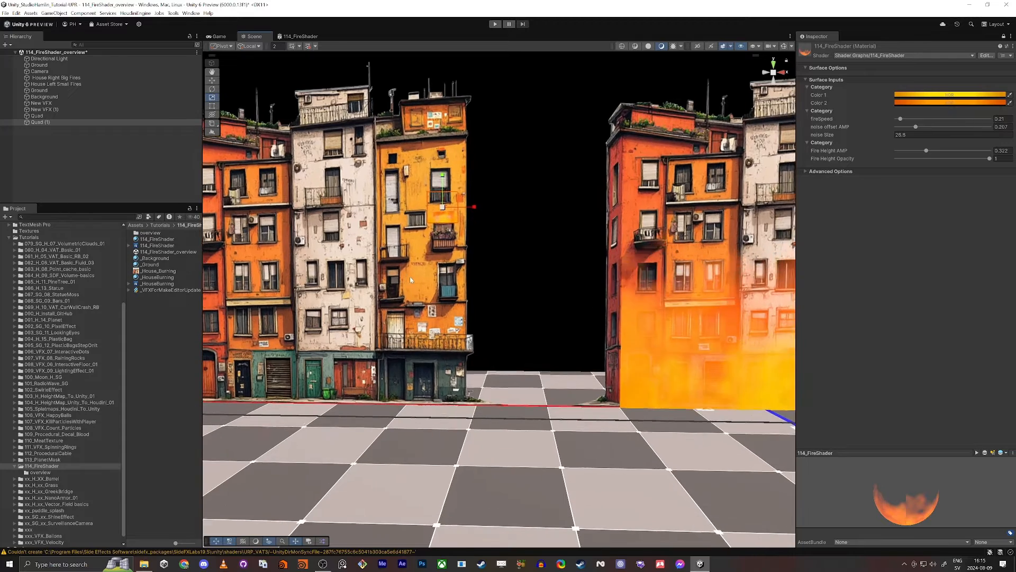
pyautogui.scroll(2, 543, 298)
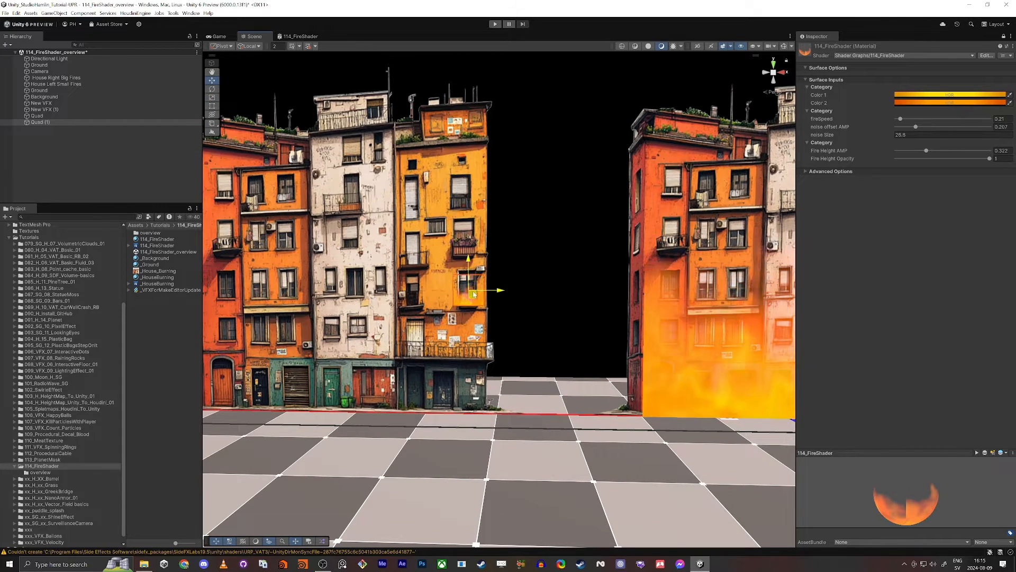
pyautogui.press('f')
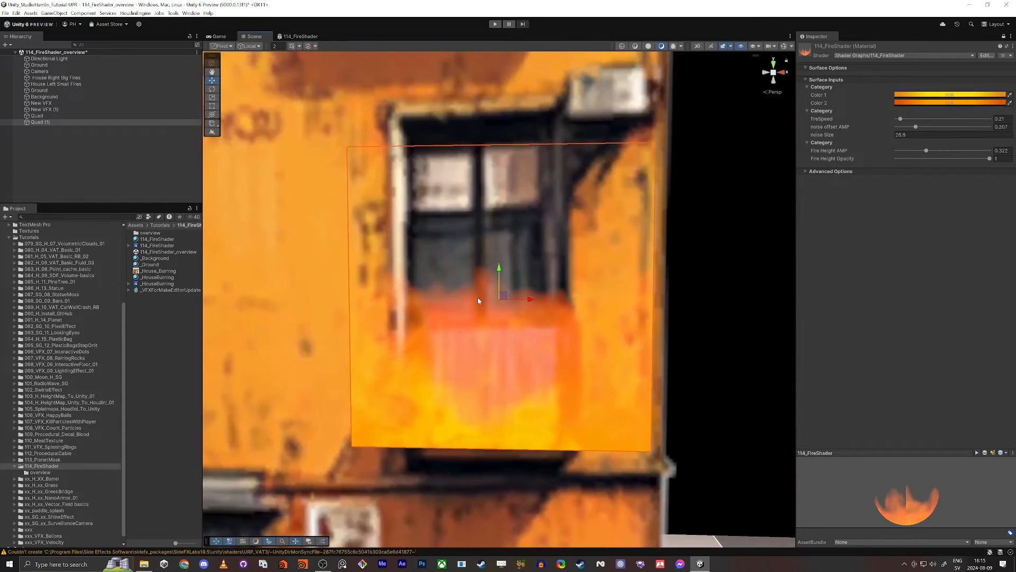
pyautogui.press('r')
pyautogui.moveTo(530, 299); pyautogui.dragTo(520, 302)
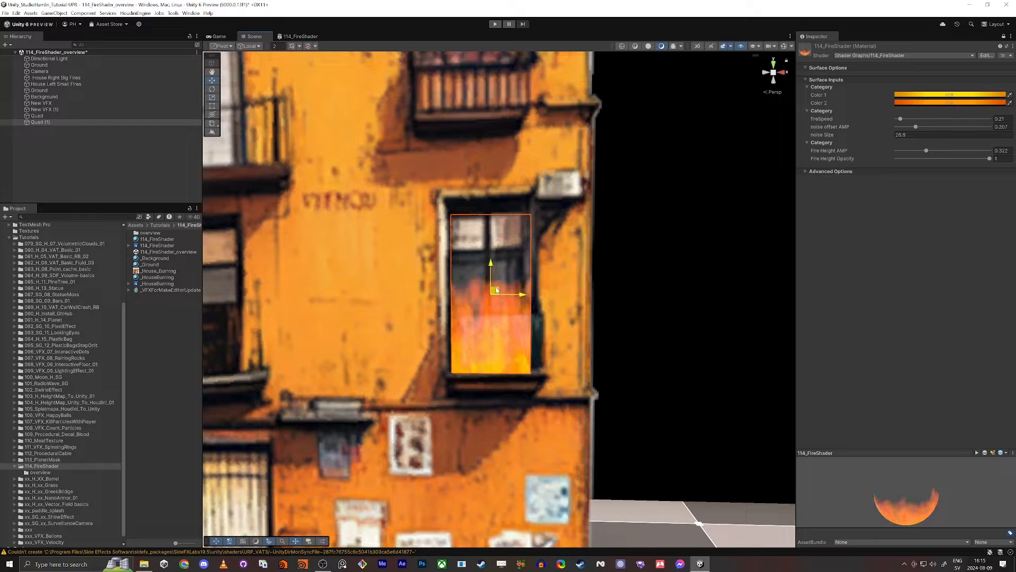
pyautogui.scroll(-4, 535, 297)
pyautogui.scroll(-3, 683, 374)
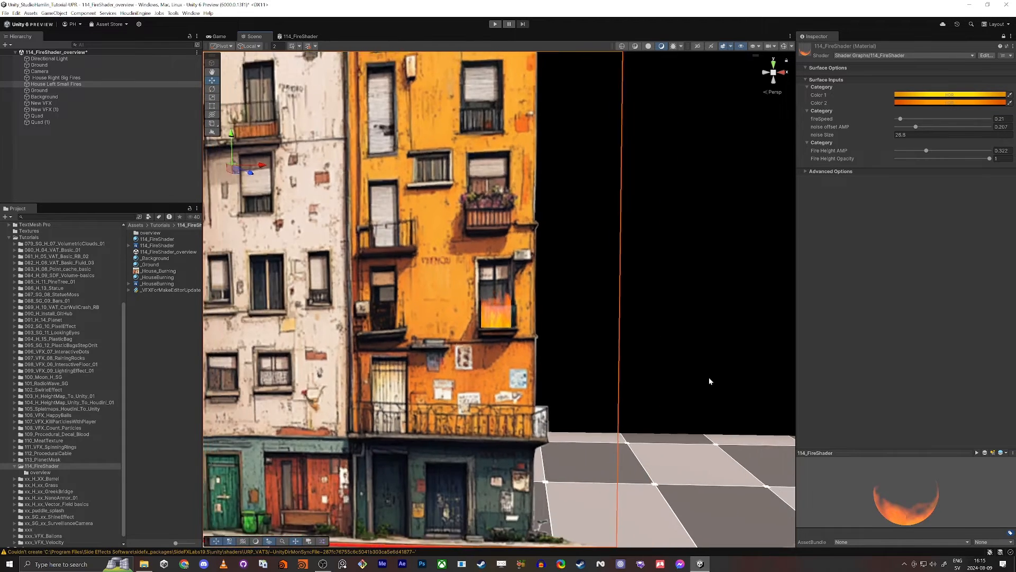
pyautogui.moveTo(710, 379)
pyautogui.mouseDown(button='middle')
pyautogui.moveTo(452, 297)
pyautogui.moveTo(355, 337)
pyautogui.mouseUp(button='middle')
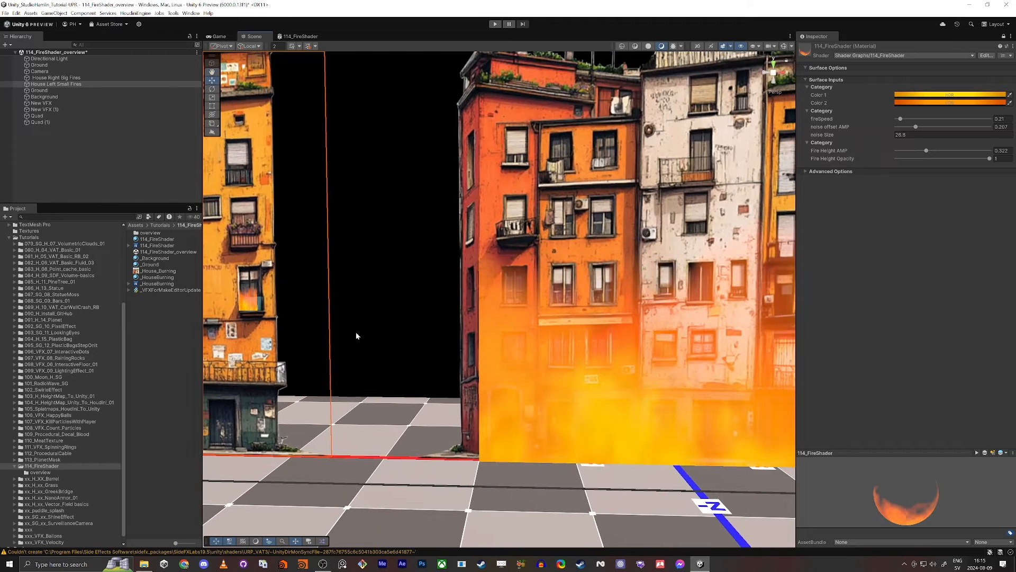
pyautogui.click(134, 359)
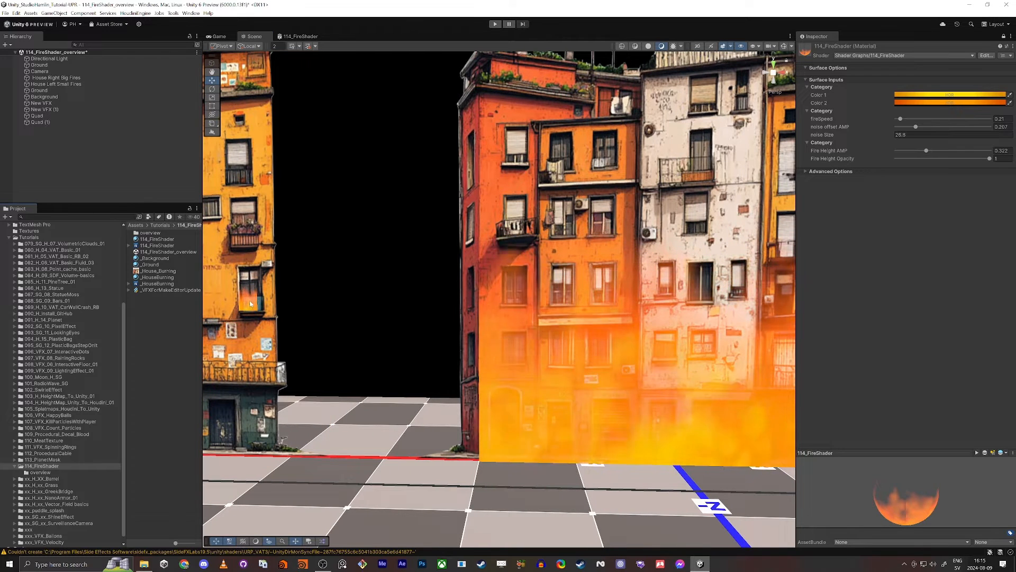
# - Set the fire material's fireSpeed to 1.09 and raise its noise Size for finer flames
pyautogui.scroll(-1, 499, 299)
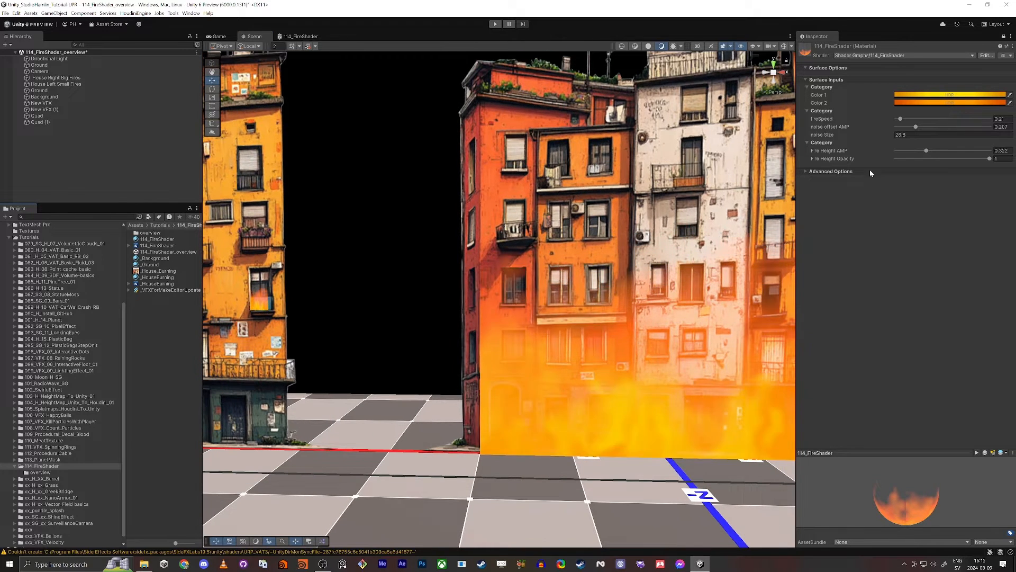
pyautogui.click(917, 118)
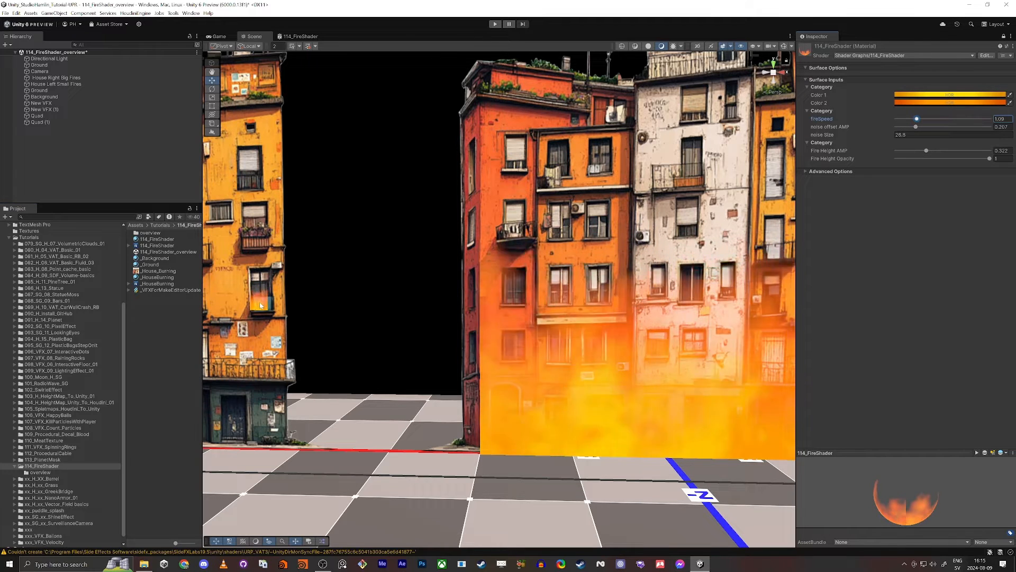
pyautogui.scroll(1, 295, 329)
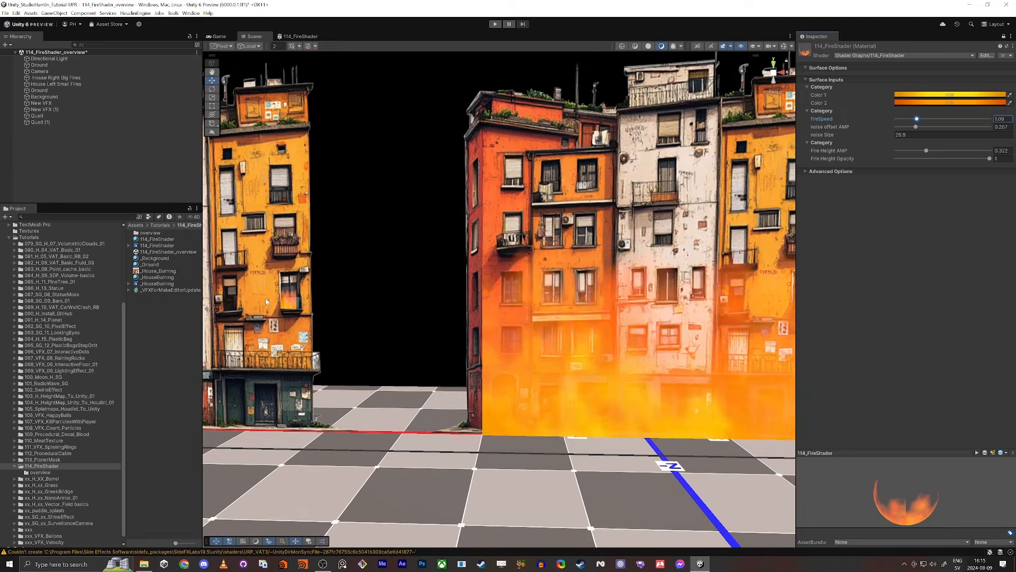
pyautogui.moveTo(295, 329); pyautogui.dragTo(245, 324, button='middle')
pyautogui.scroll(-1, 245, 324)
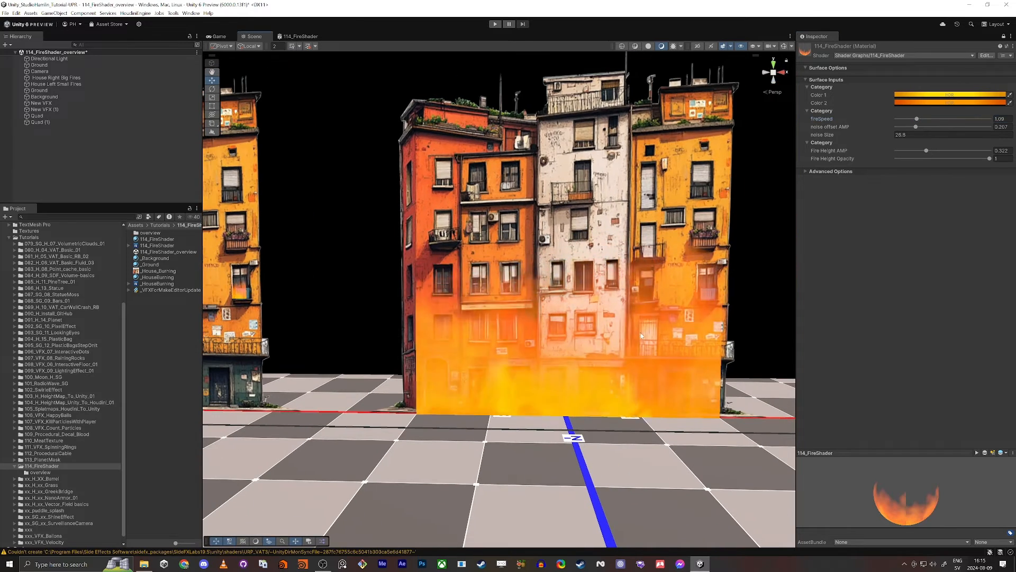
pyautogui.moveTo(843, 139); pyautogui.dragTo(892, 138)
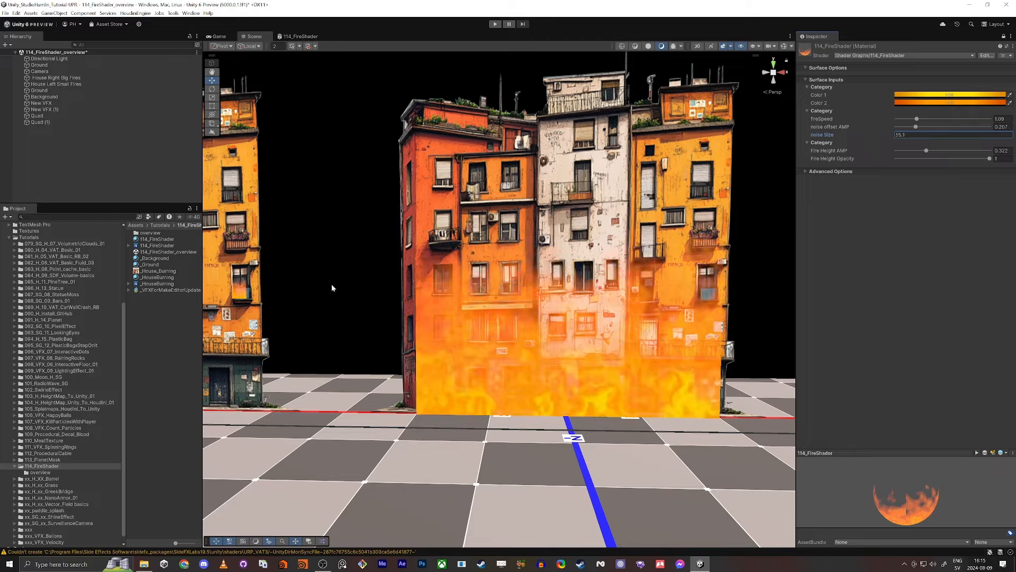
# - Return to the 114_FireShader graph and maximize it, showing the free area below the fire height nodes
pyautogui.click(300, 36)
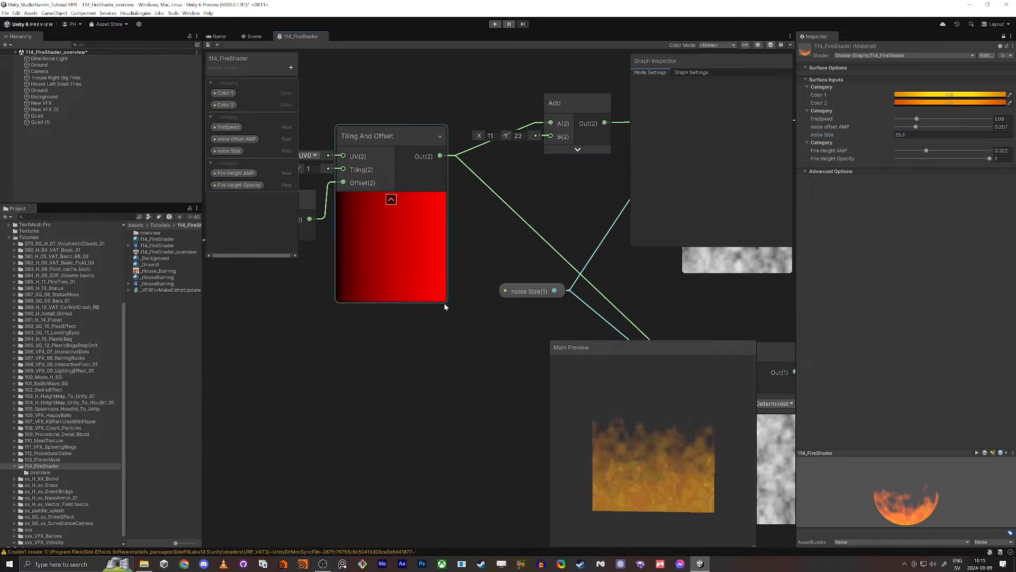
pyautogui.scroll(-5, 444, 302)
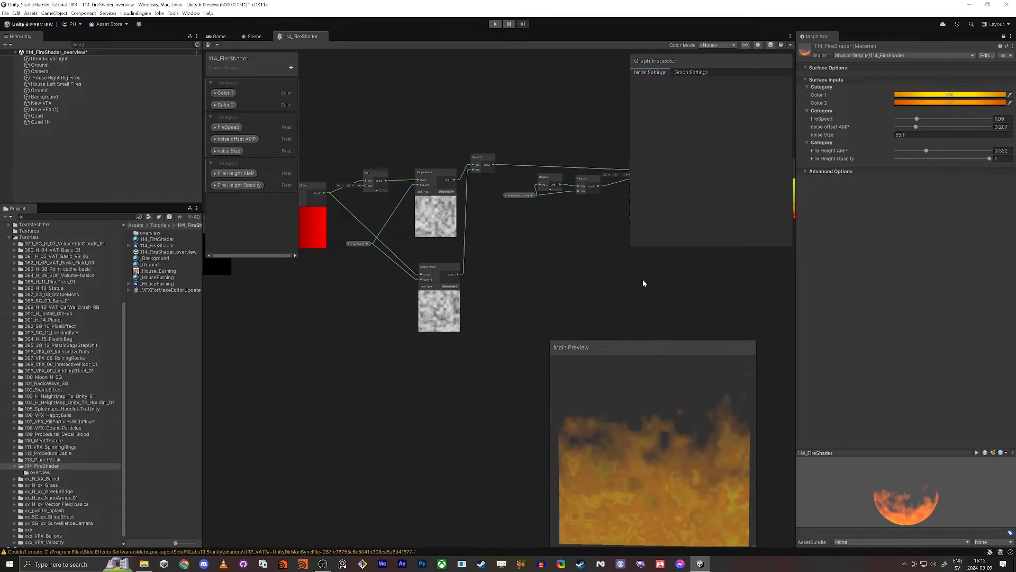
pyautogui.hotkey('shift', 'space')
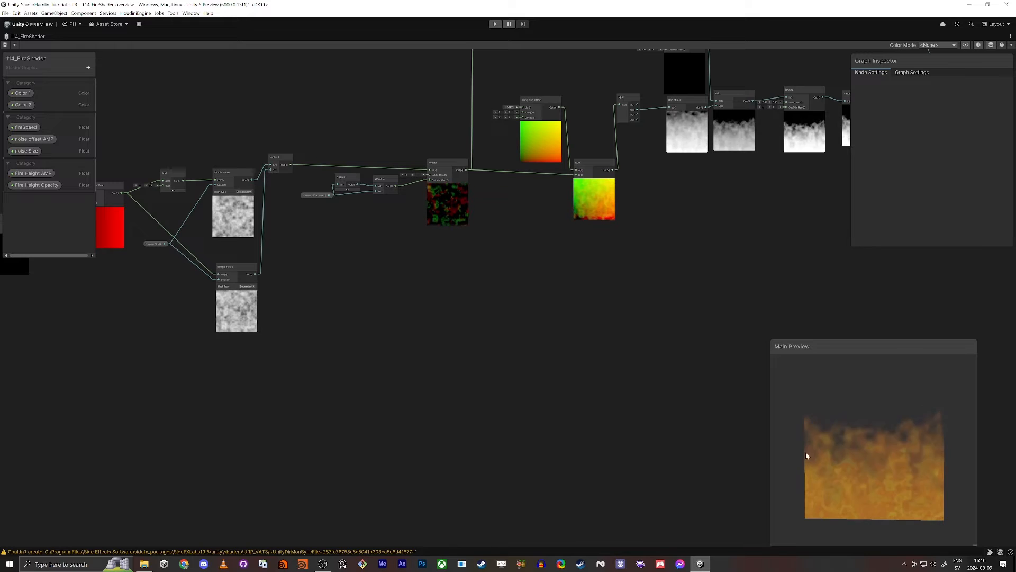
pyautogui.moveTo(571, 279); pyautogui.dragTo(282, 361, button='middle')
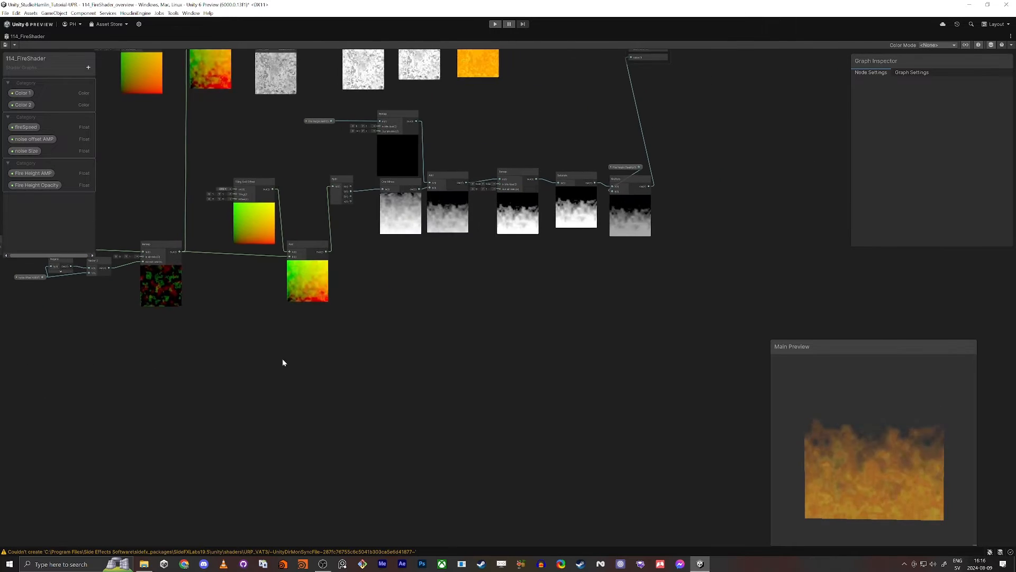
pyautogui.moveTo(358, 264); pyautogui.dragTo(651, 374)
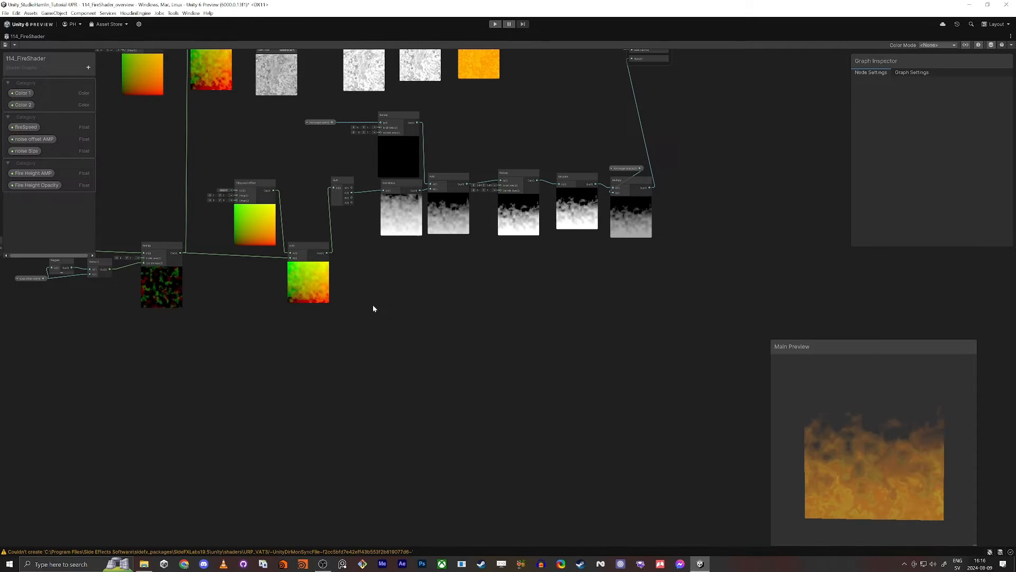
pyautogui.scroll(3, 409, 291)
pyautogui.moveTo(382, 342); pyautogui.dragTo(376, 338, button='middle')
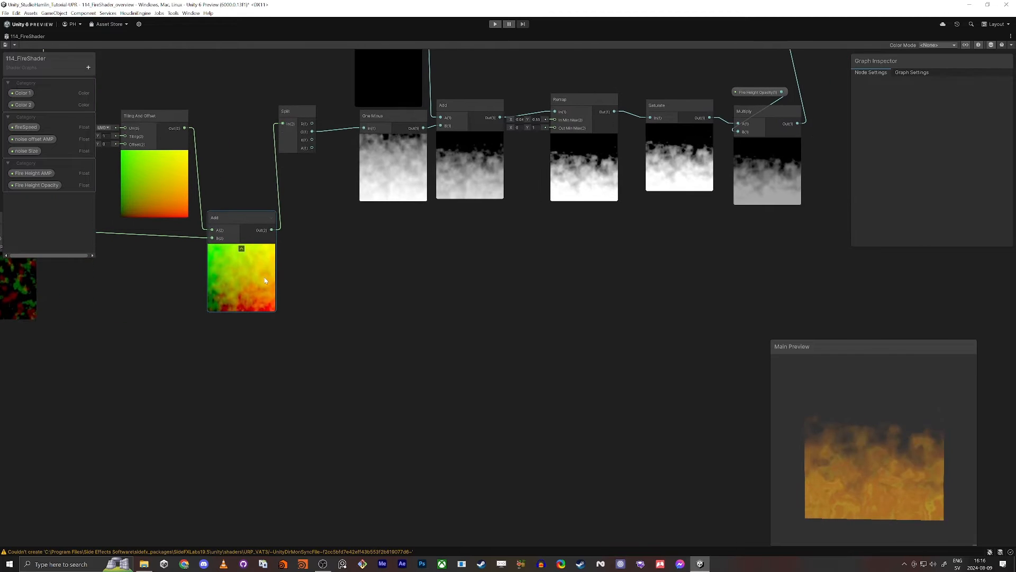
# - Add a Tiling And Offset node in the empty area below the fire height nodes
pyautogui.press('space')
pyautogui.write('t')
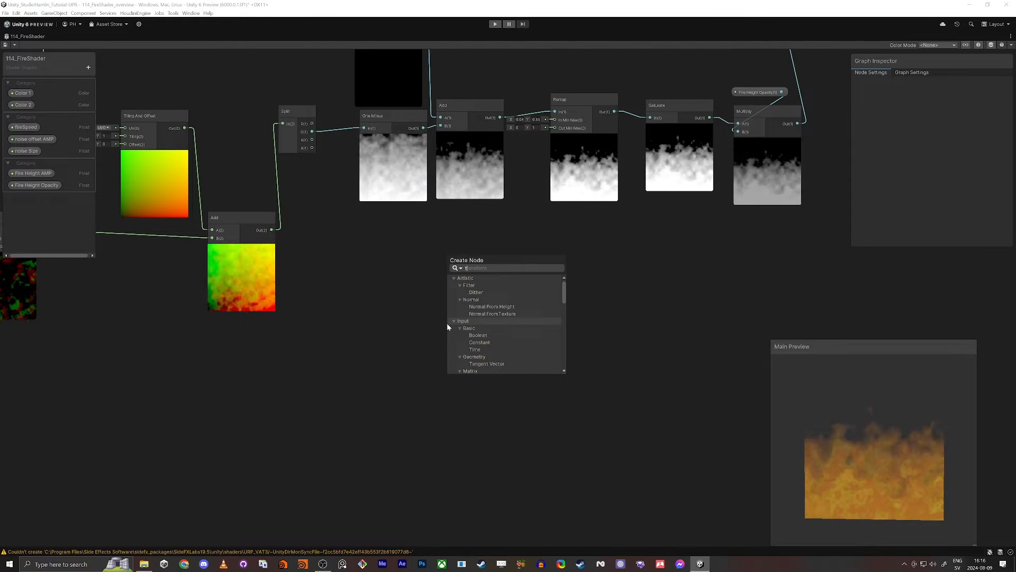
pyautogui.write('iling')
pyautogui.press('Return')
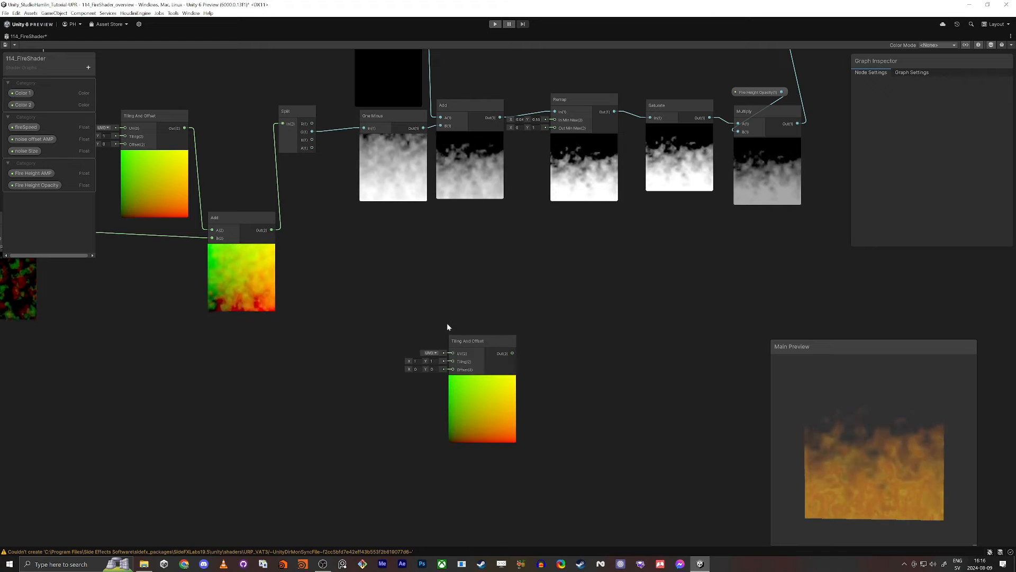
pyautogui.moveTo(466, 341); pyautogui.dragTo(422, 290)
pyautogui.scroll(5, 427, 298)
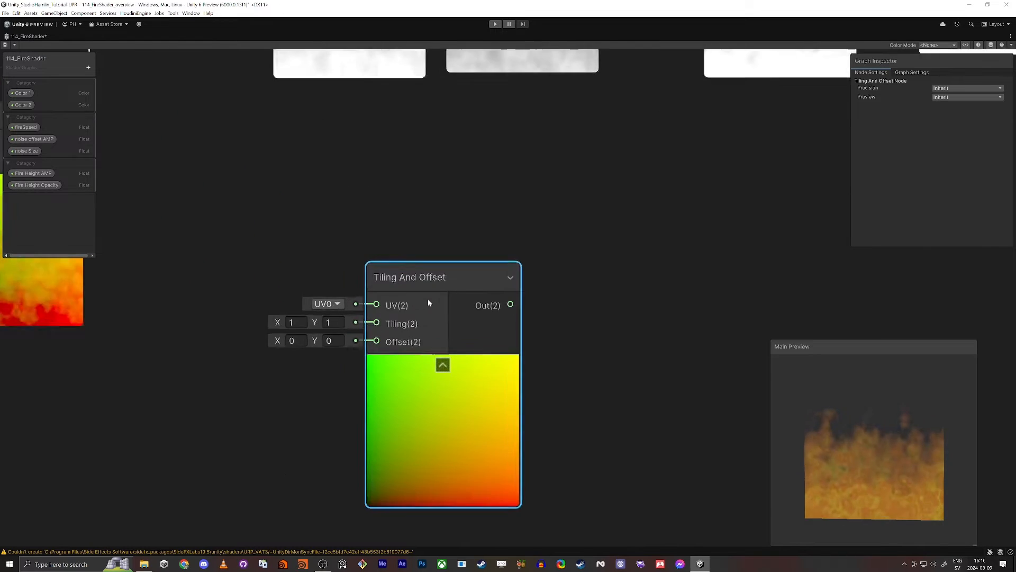
pyautogui.moveTo(287, 357); pyautogui.dragTo(290, 354, button='middle')
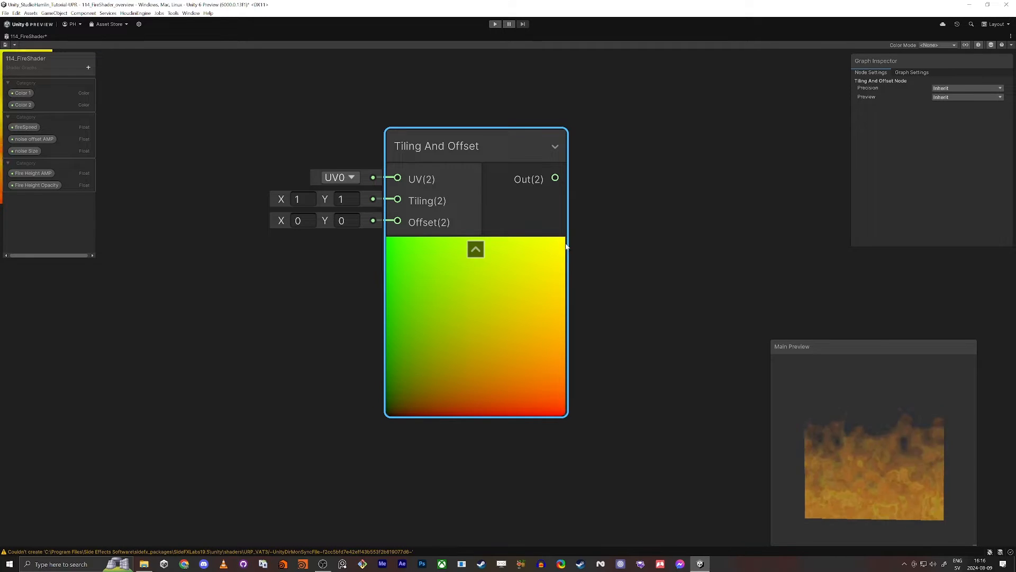
# - Set the X offset of the new Tiling And Offset node to -0.5
pyautogui.moveTo(326, 272); pyautogui.dragTo(322, 276)
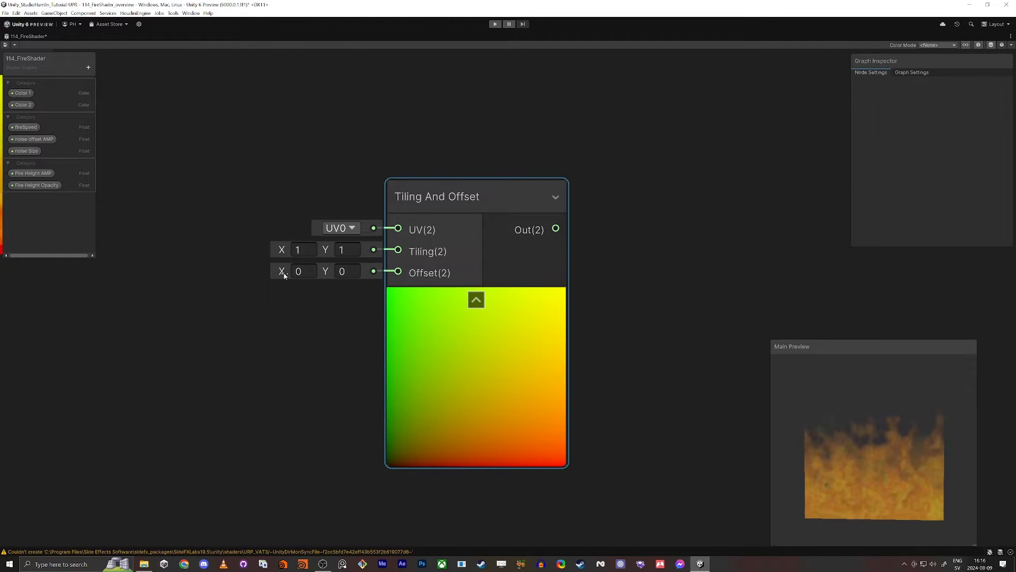
pyautogui.moveTo(286, 277); pyautogui.dragTo(276, 275)
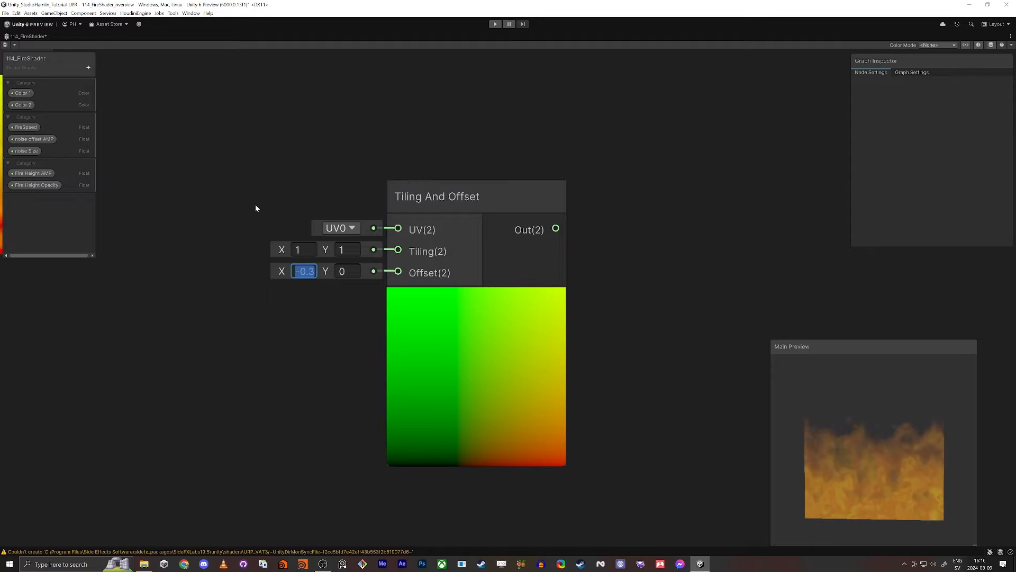
pyautogui.press('BackSpace')
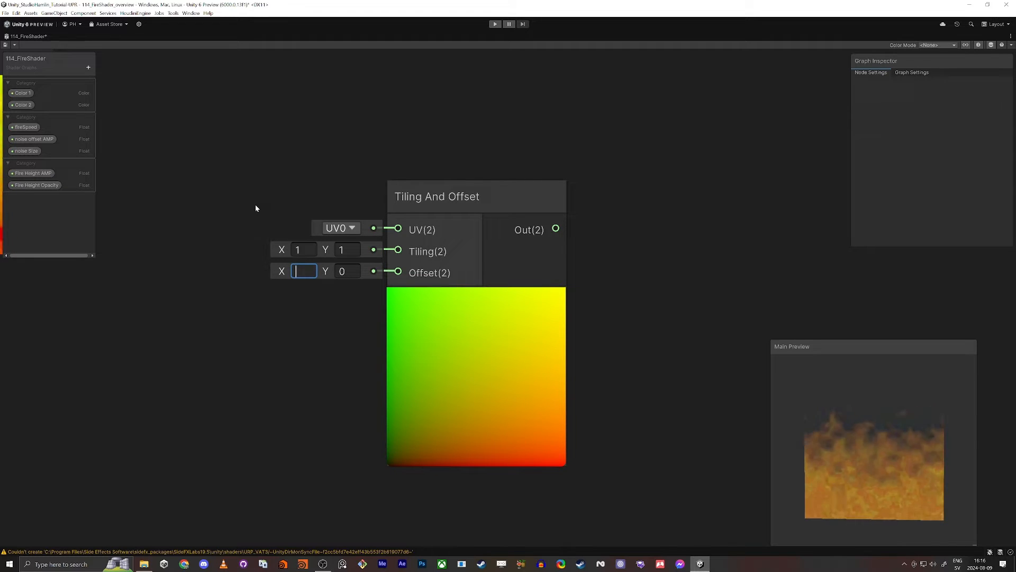
pyautogui.write('-0.5')
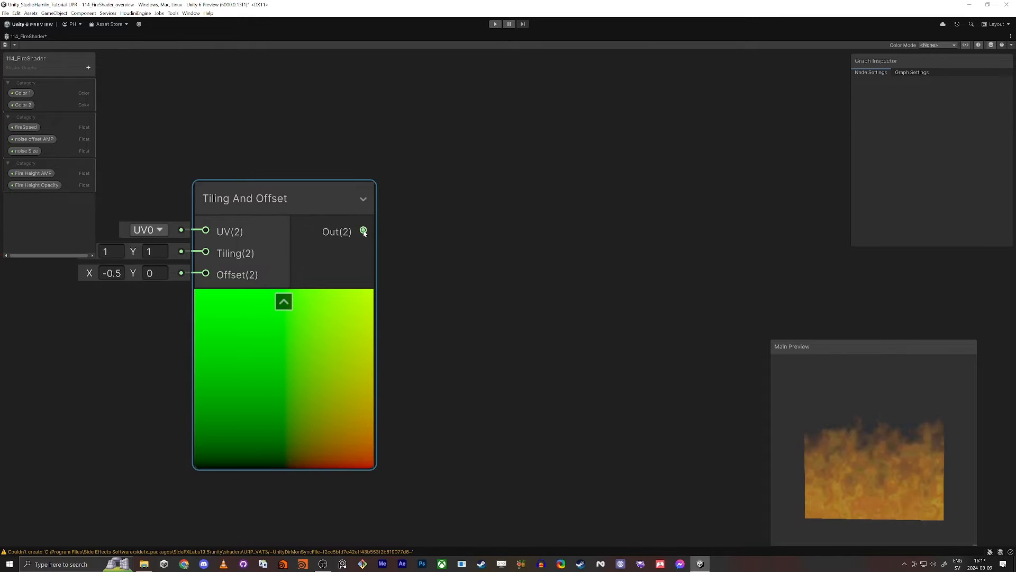
# - Feed the Tiling And Offset output into a new Distance node and space the two nodes apart
pyautogui.moveTo(363, 230); pyautogui.dragTo(434, 226)
pyautogui.write('dist')
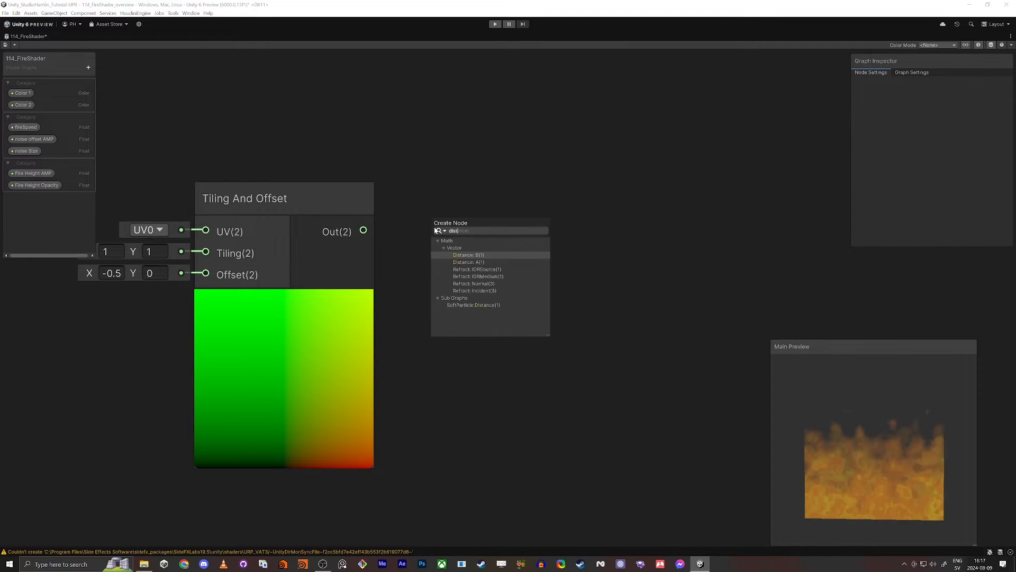
pyautogui.press('Return')
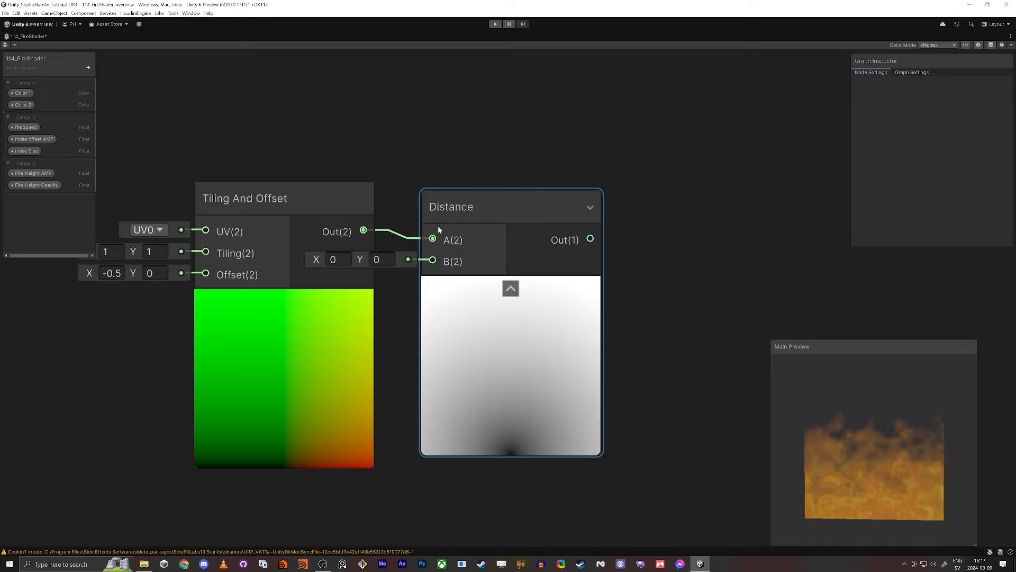
pyautogui.moveTo(298, 200); pyautogui.dragTo(179, 197)
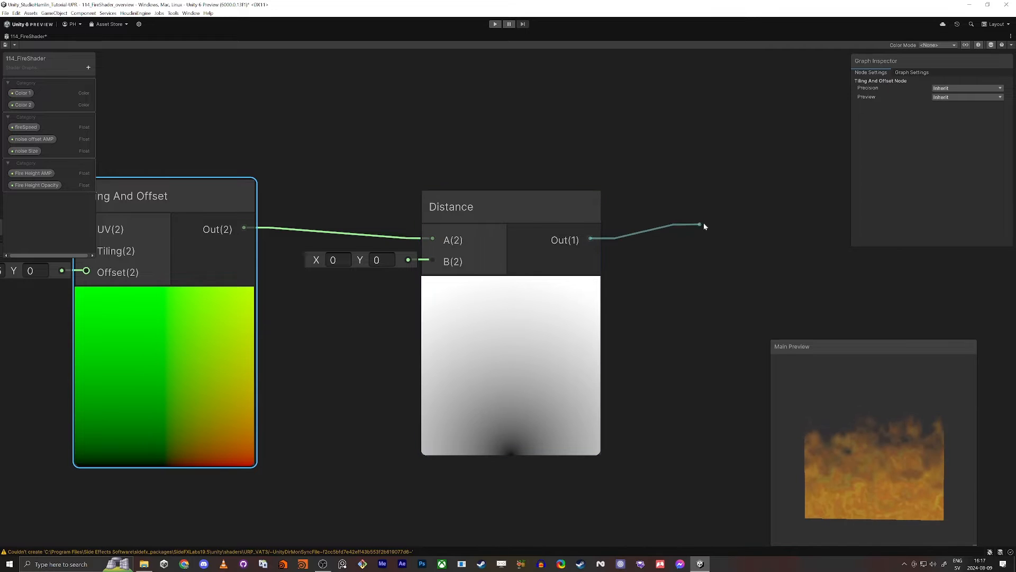
# - Connect the Distance output to a new Remap node, set its In Min Max X to 0, and move it farther from Distance
pyautogui.moveTo(704, 226); pyautogui.dragTo(690, 236)
pyautogui.write('remap')
pyautogui.press('Return')
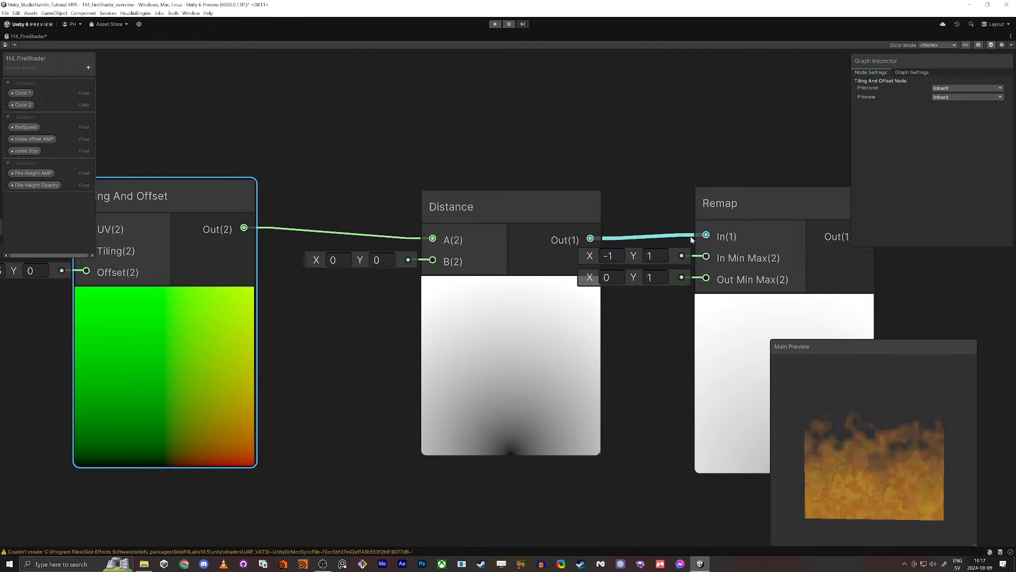
pyautogui.write('0')
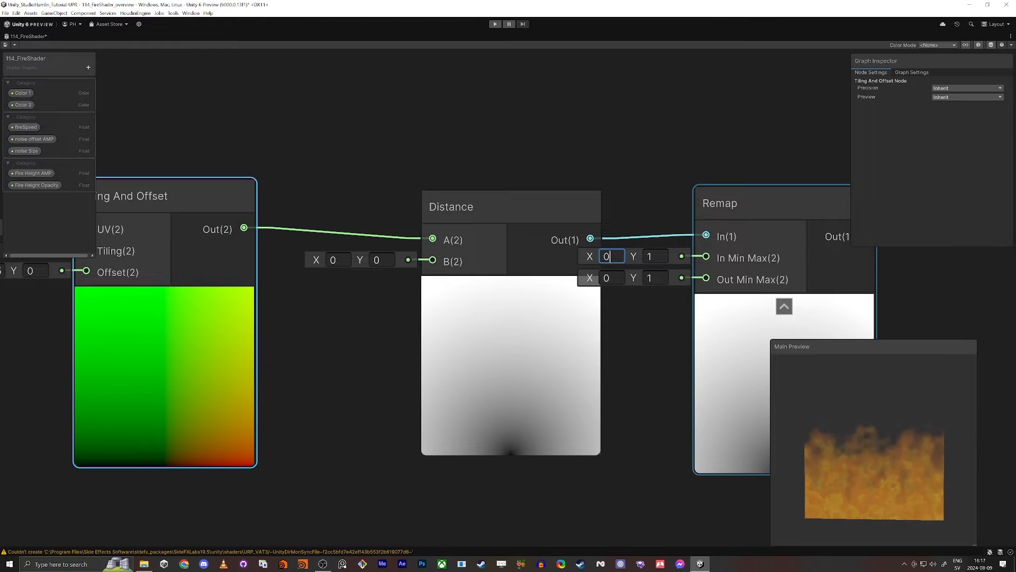
pyautogui.moveTo(607, 309); pyautogui.dragTo(410, 286, button='middle')
pyautogui.moveTo(568, 180); pyautogui.dragTo(667, 184)
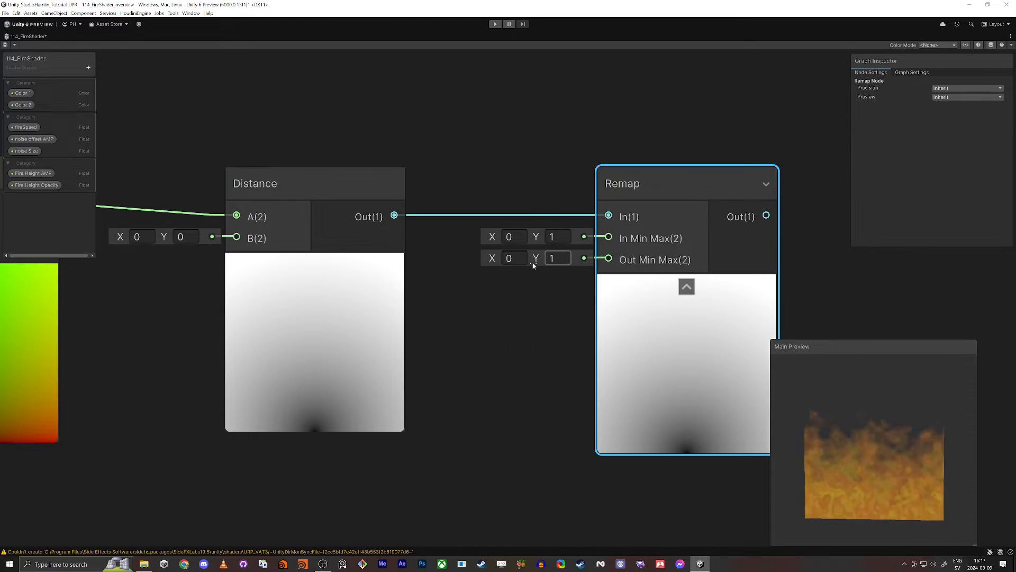
# - Invert the new Remap node by setting Out Min Max to 1 and 0, and reduce In Min Max Y to 0.46
pyautogui.write('1')
pyautogui.press('Tab')
pyautogui.write('0')
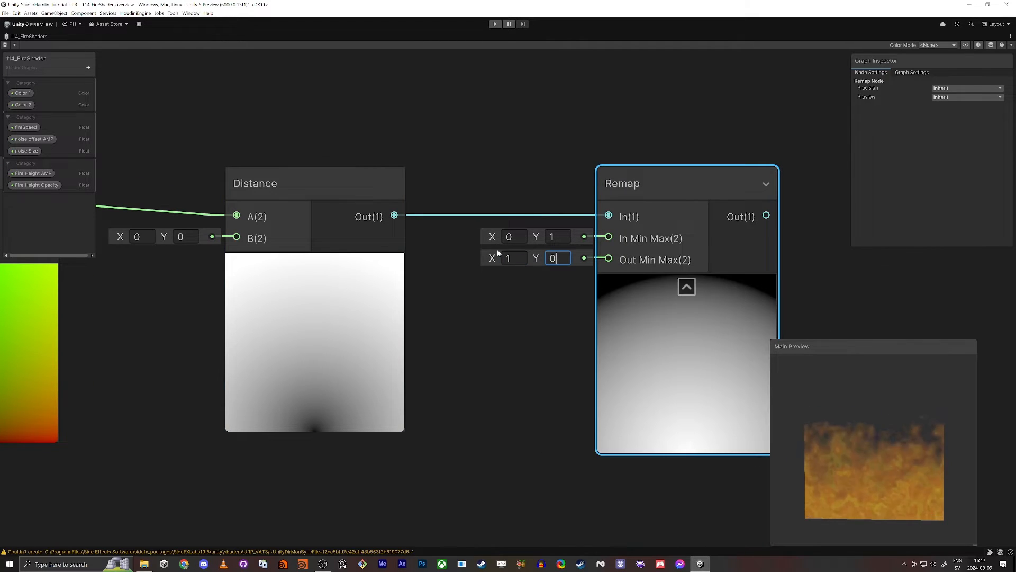
pyautogui.click(522, 312)
pyautogui.scroll(-6, 635, 379)
pyautogui.scroll(6, 690, 408)
pyautogui.moveTo(611, 441); pyautogui.dragTo(568, 432, button='middle')
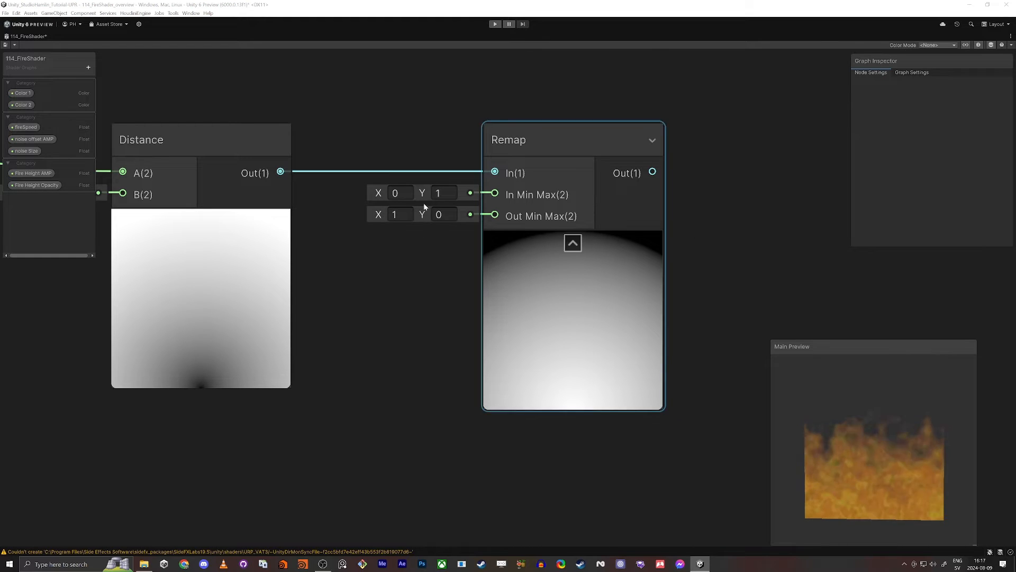
pyautogui.moveTo(423, 199); pyautogui.dragTo(416, 200)
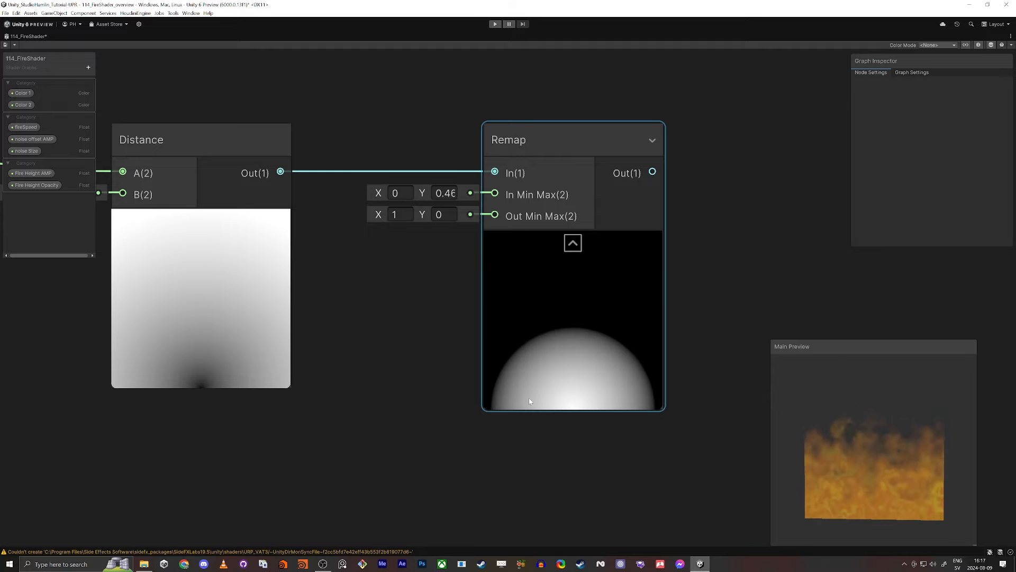
# - Connect the new Remap node's output to the Fragment Alpha input in place of the Multiply output
pyautogui.scroll(-9, 551, 354)
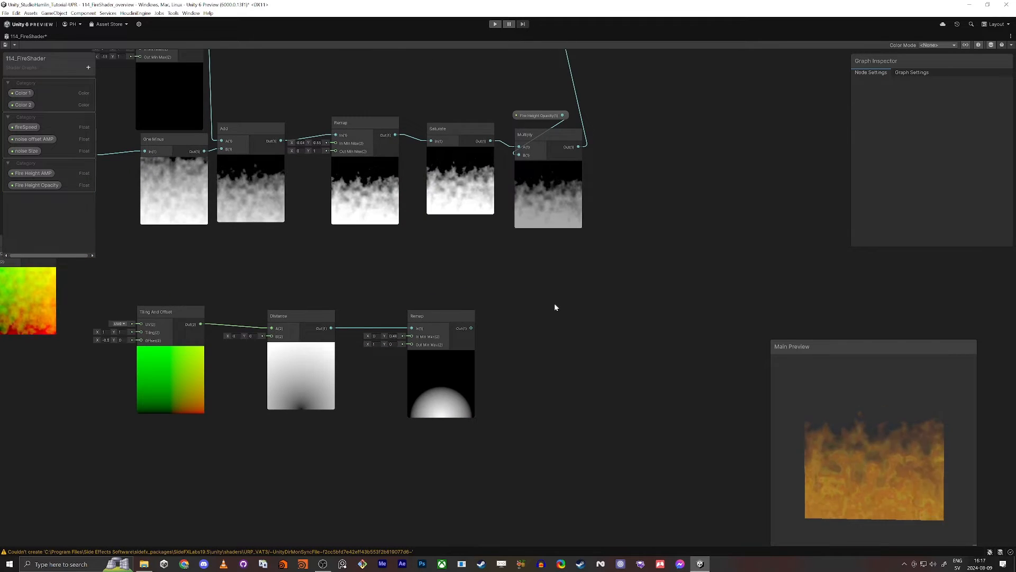
pyautogui.moveTo(494, 405); pyautogui.dragTo(549, 122)
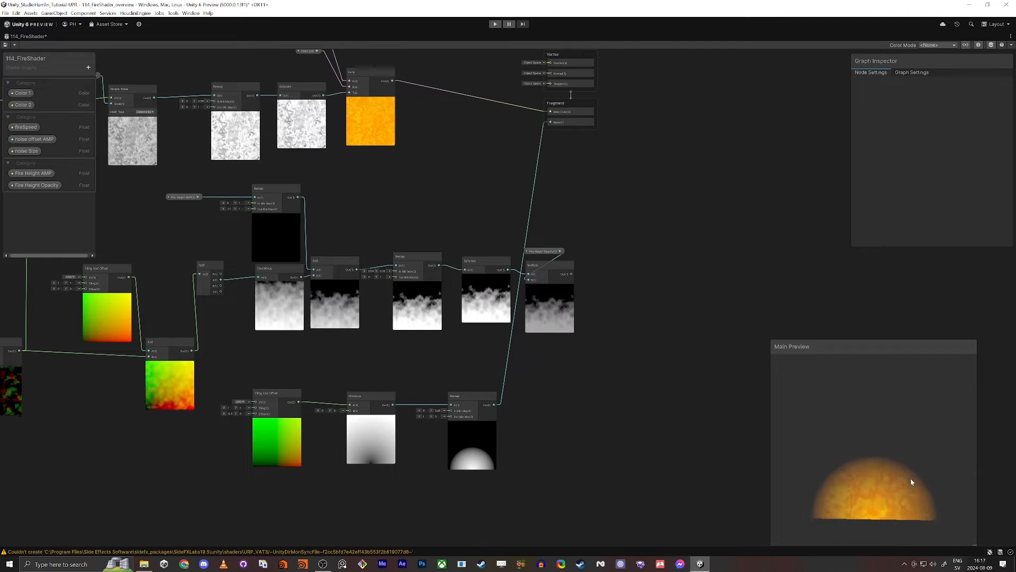
pyautogui.moveTo(582, 418); pyautogui.dragTo(592, 408, button='middle')
# - Set the Y tiling of the Tiling And Offset node feeding Distance to 0.5 to stretch the mask vertically
pyautogui.moveTo(191, 428); pyautogui.dragTo(462, 278, button='middle')
pyautogui.scroll(3, 416, 288)
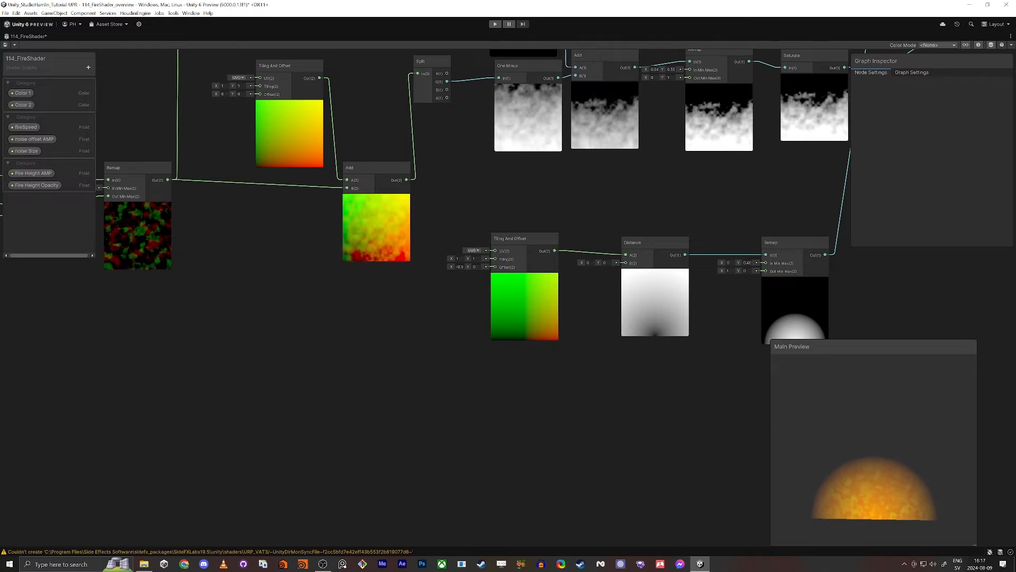
pyautogui.moveTo(583, 424); pyautogui.dragTo(562, 415, button='middle')
pyautogui.scroll(2, 911, 506)
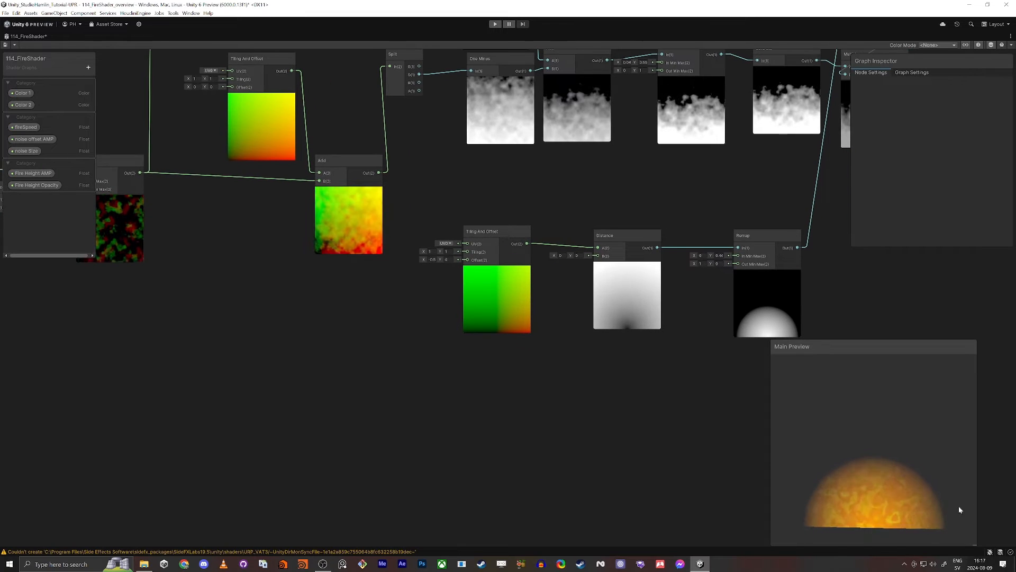
pyautogui.scroll(-2, 911, 506)
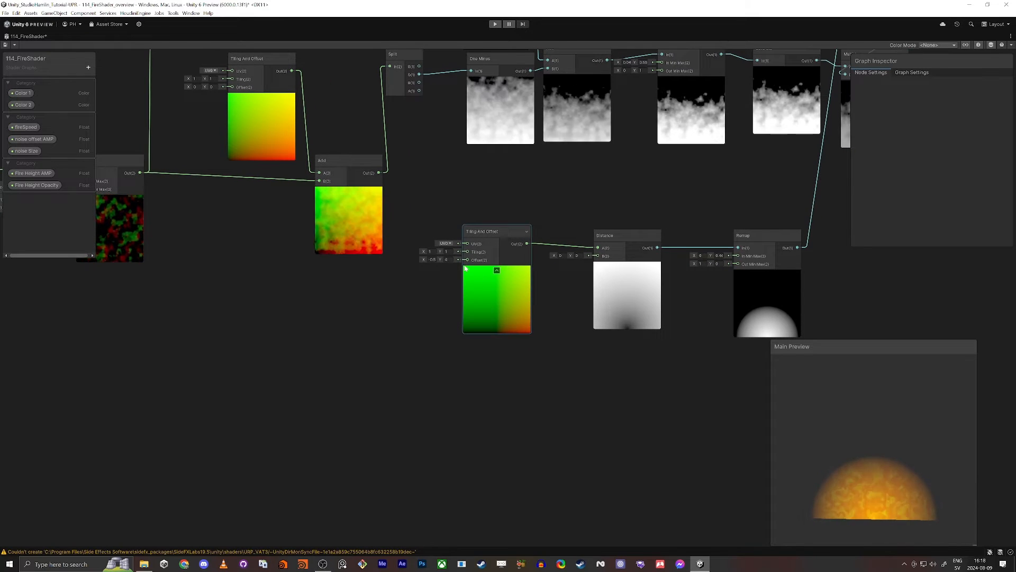
pyautogui.moveTo(440, 252)
pyautogui.mouseDown()
pyautogui.moveTo(430, 252)
pyautogui.moveTo(444, 253)
pyautogui.mouseUp()
pyautogui.hotkey('ctrl', 'z')
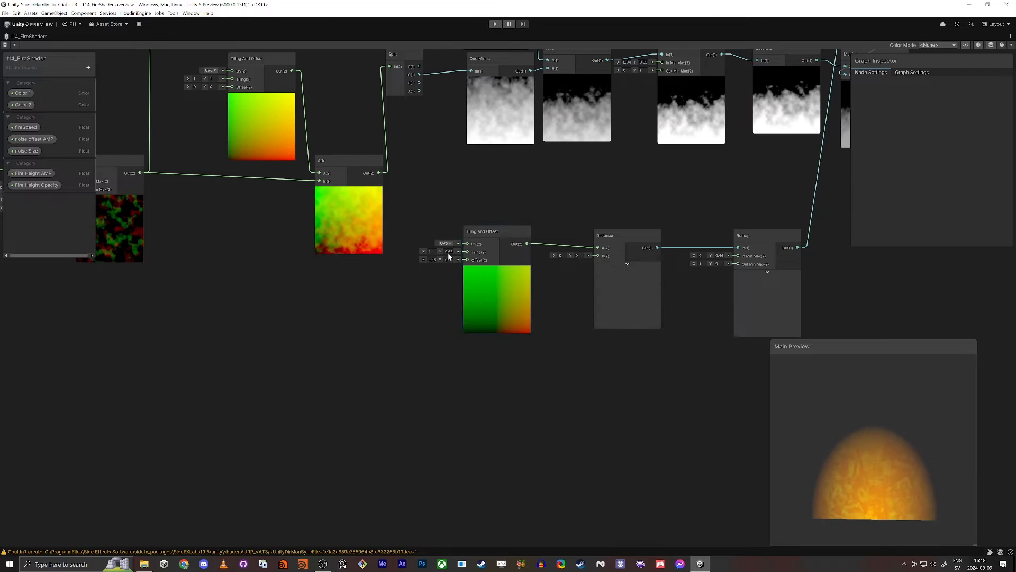
pyautogui.click(449, 253)
pyautogui.write('0.5')
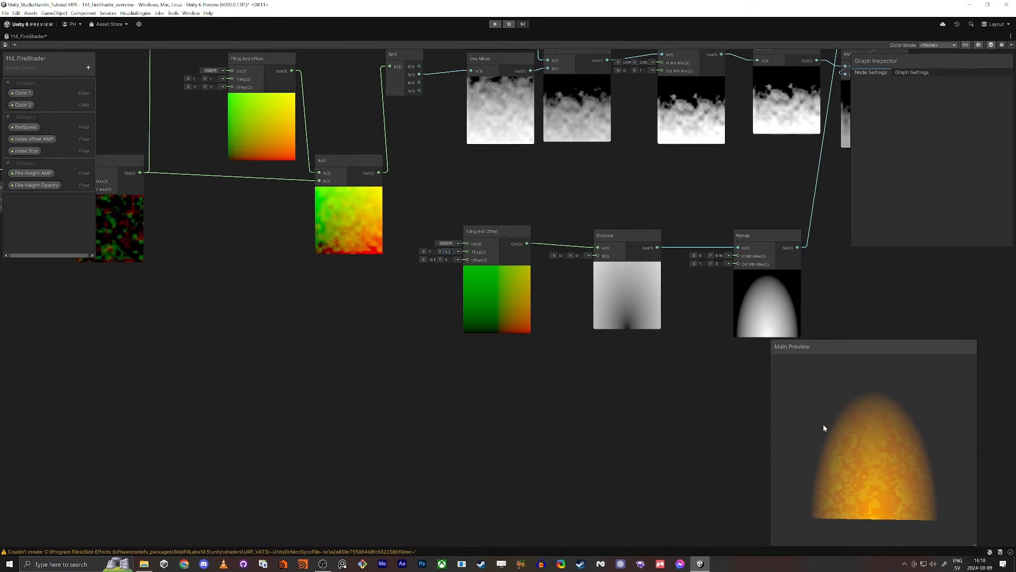
# - Set the Offset X of the Tiling And Offset node feeding Distance to 0, and set Distance B X to 0.5
pyautogui.click(368, 298)
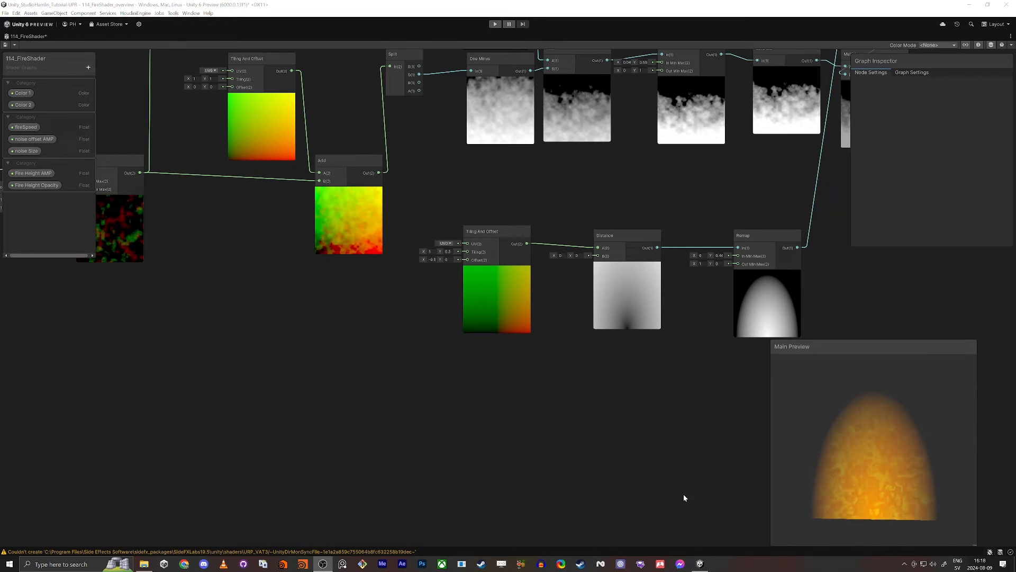
pyautogui.scroll(5, 529, 251)
pyautogui.click(567, 232)
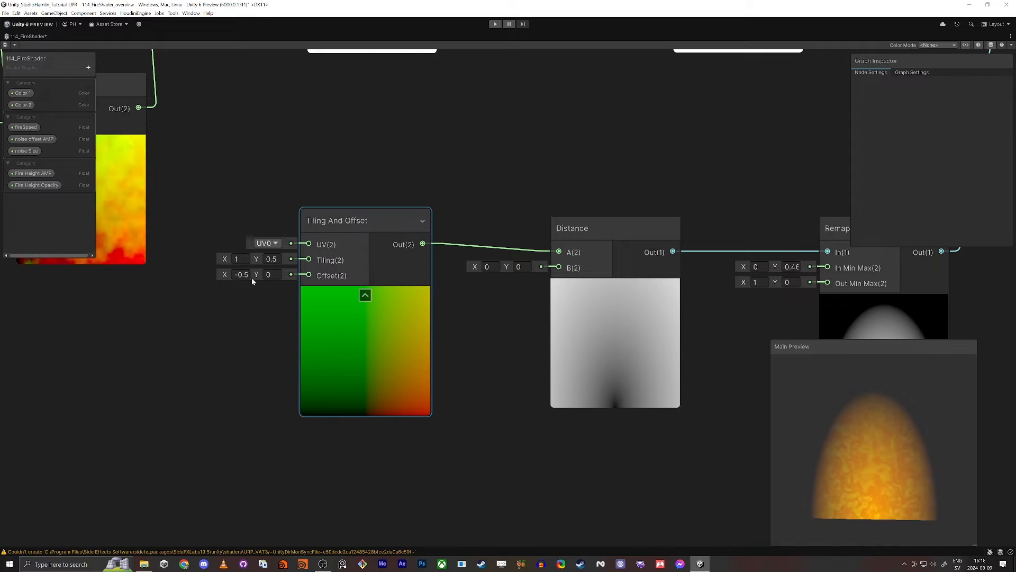
pyautogui.write('0')
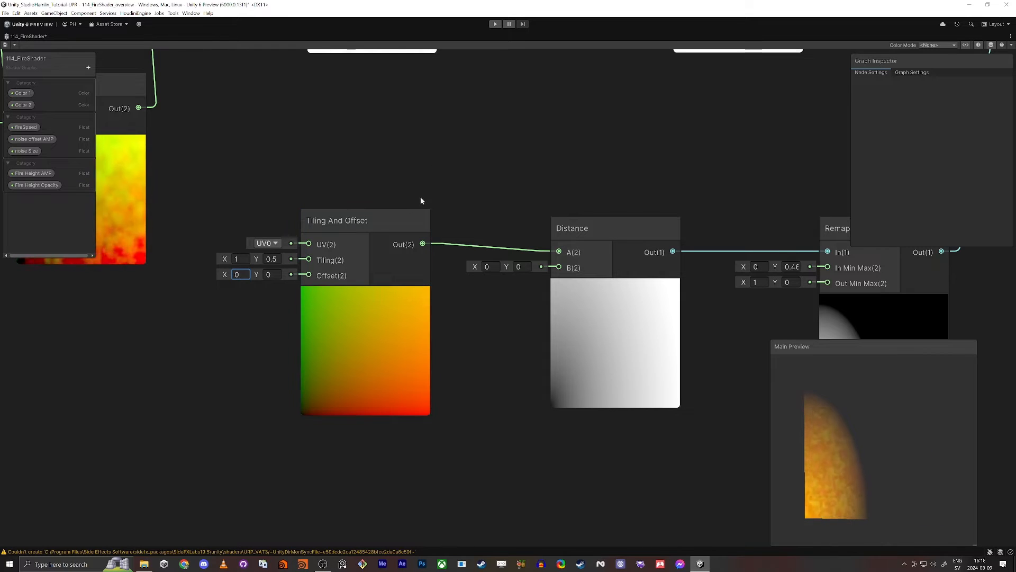
pyautogui.moveTo(475, 267); pyautogui.dragTo(481, 271)
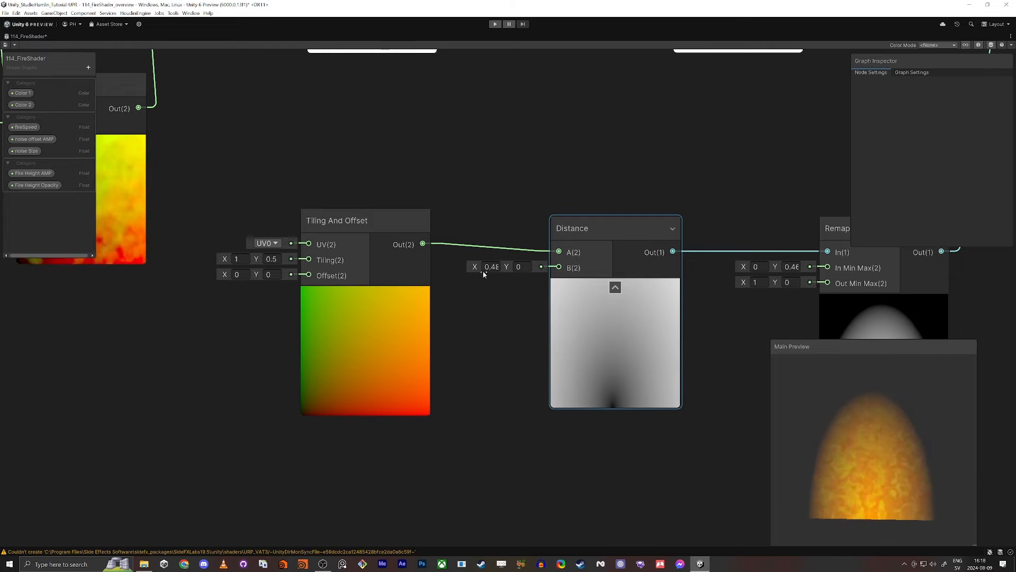
pyautogui.write('0.5')
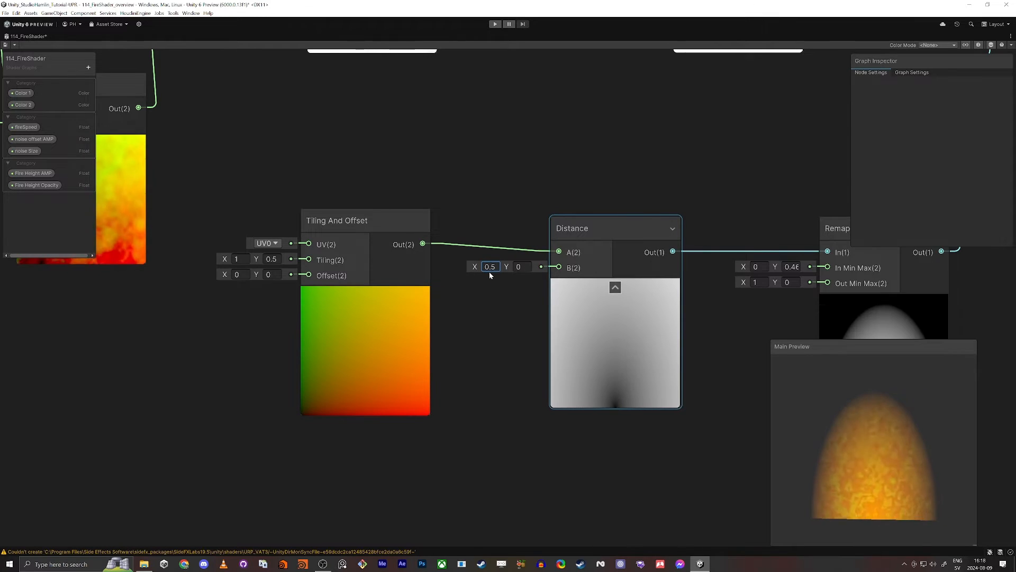
# - Connect the noise Remap node's output to the Offset input of the Tiling And Offset node feeding Distance
pyautogui.scroll(-3, 203, 351)
pyautogui.moveTo(202, 350); pyautogui.dragTo(395, 359, button='middle')
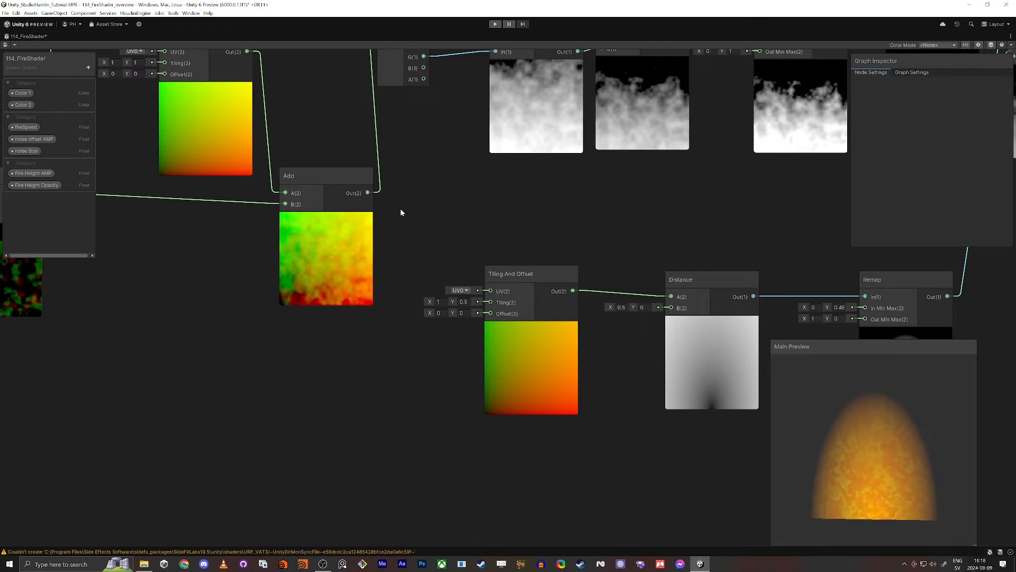
pyautogui.scroll(-2, 174, 247)
pyautogui.moveTo(174, 248); pyautogui.dragTo(418, 182, button='middle')
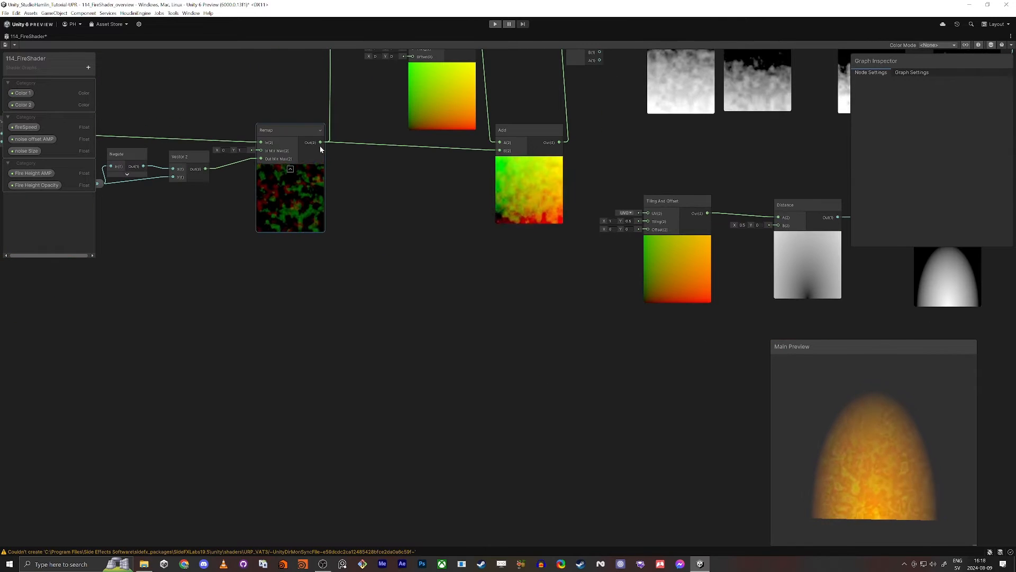
pyautogui.moveTo(321, 142); pyautogui.dragTo(647, 229)
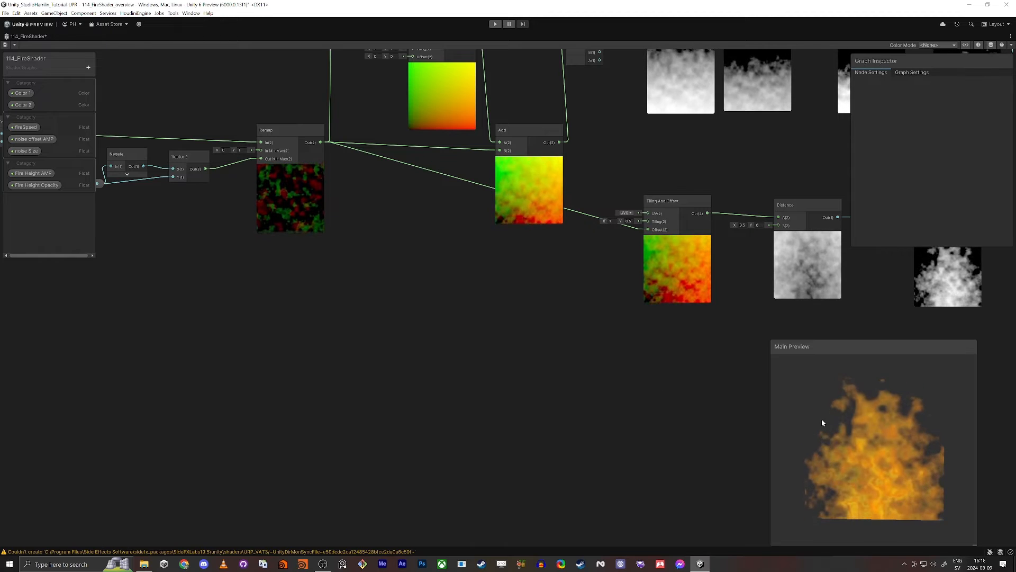
# - Reduce the default value of the noise offset AMP property to 0.11
pyautogui.moveTo(552, 397); pyautogui.dragTo(513, 450, button='middle')
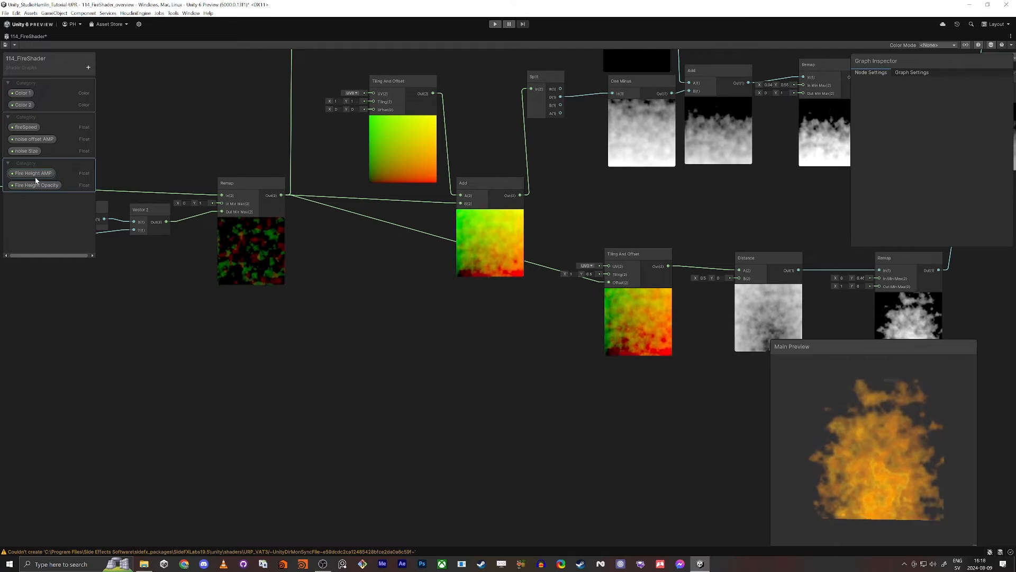
pyautogui.click(41, 139)
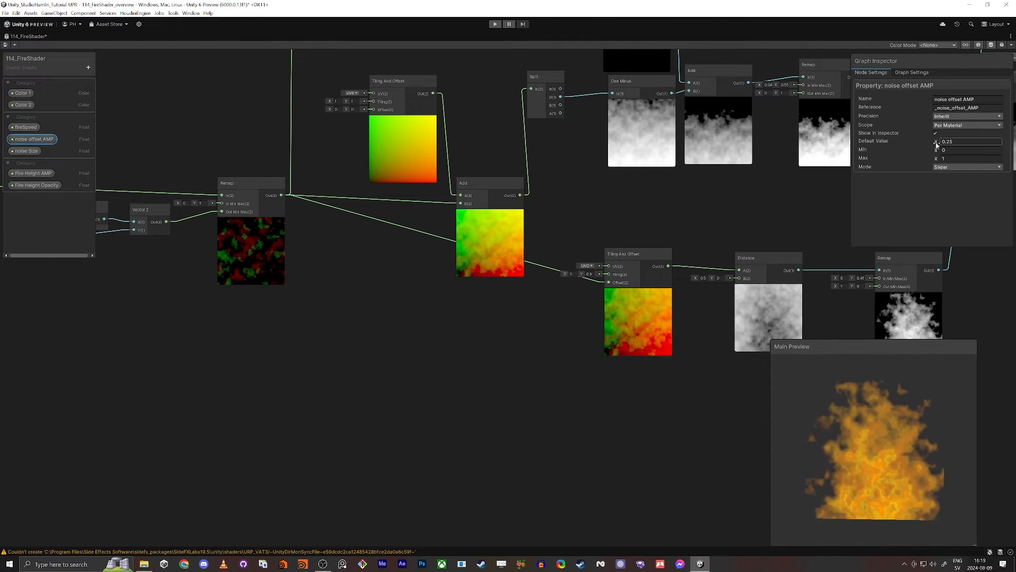
pyautogui.moveTo(938, 142); pyautogui.dragTo(935, 144)
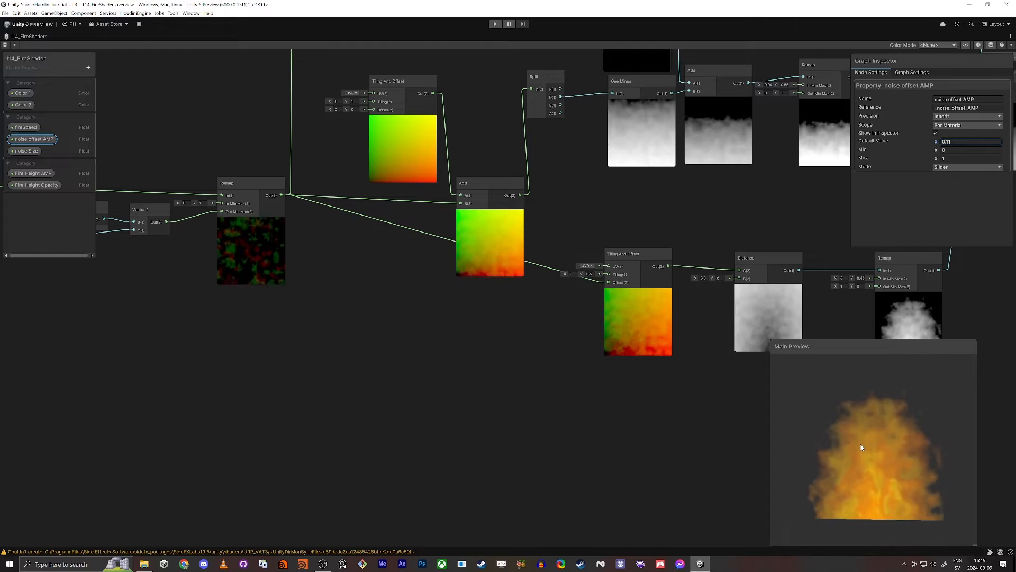
# - Move the mask's Remap node farther from Distance and add a Vector 2 node between them
pyautogui.moveTo(588, 407); pyautogui.dragTo(419, 435, button='middle')
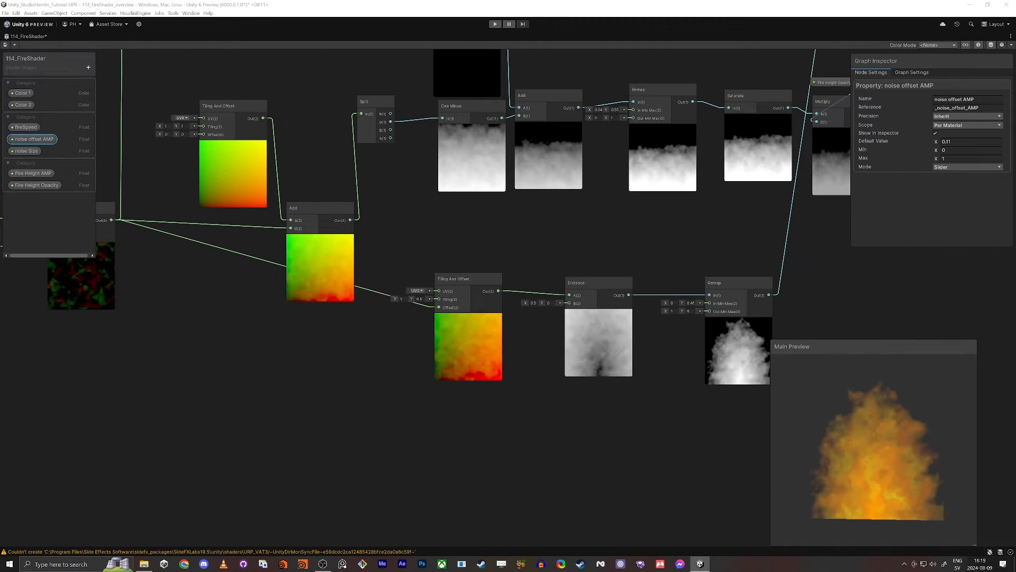
pyautogui.moveTo(723, 290); pyautogui.dragTo(598, 293, button='middle')
pyautogui.moveTo(594, 288); pyautogui.dragTo(650, 283)
pyautogui.scroll(5, 551, 256)
pyautogui.click(552, 215)
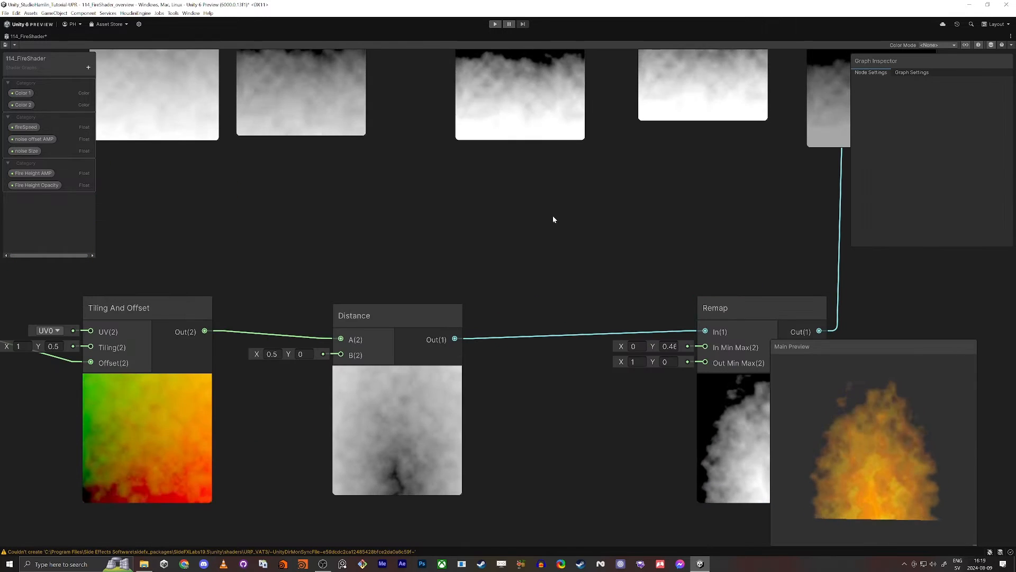
pyautogui.press('space')
pyautogui.write('vec')
pyautogui.press('Return')
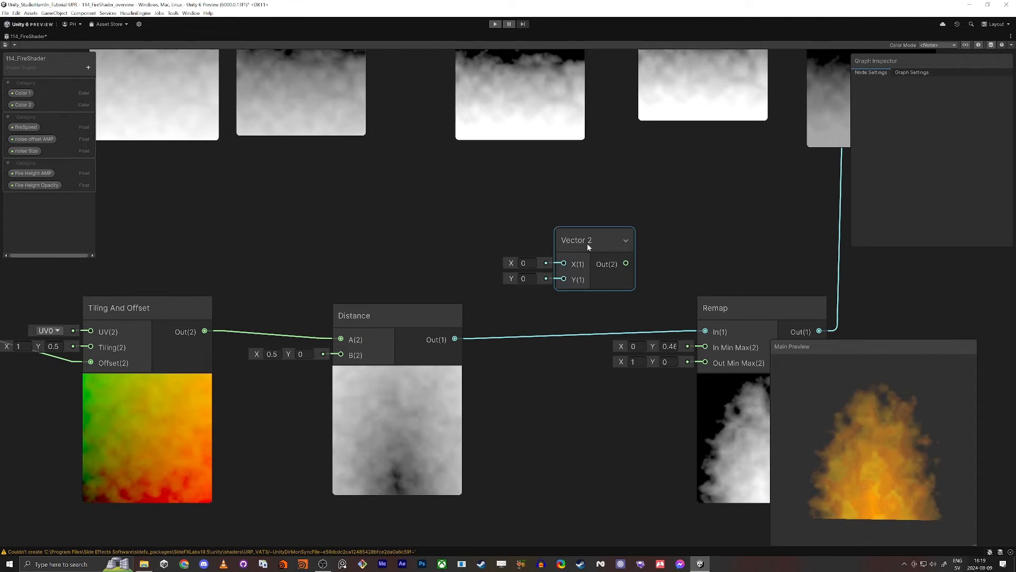
# - Copy the Remap node's In Min Max Y value of 0.46 into Vector 2 Y, and connect Vector 2 to In Min Max
pyautogui.click(669, 347)
pyautogui.hotkey('ctrl', 'c')
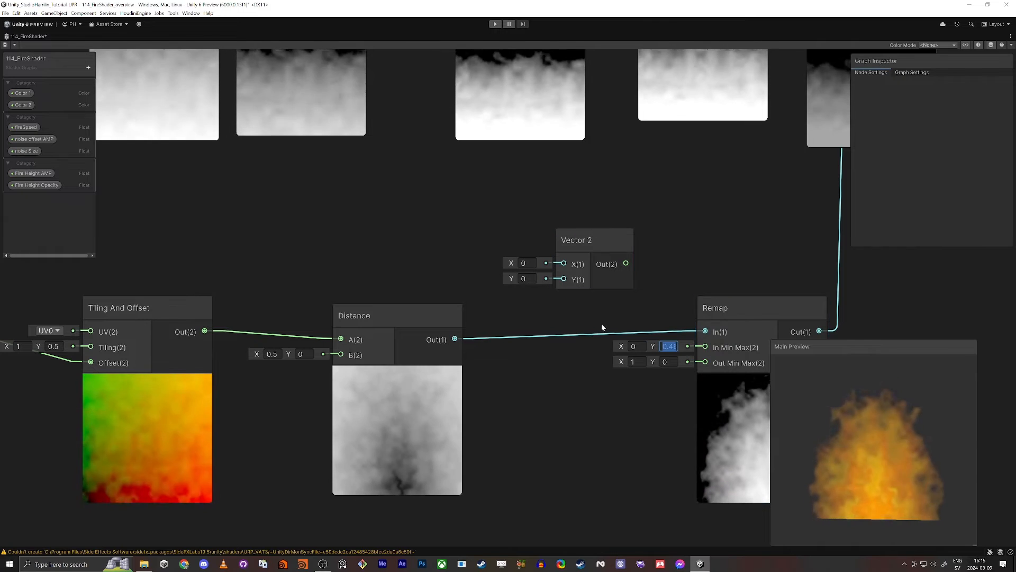
pyautogui.click(527, 278)
pyautogui.hotkey('ctrl', 'v')
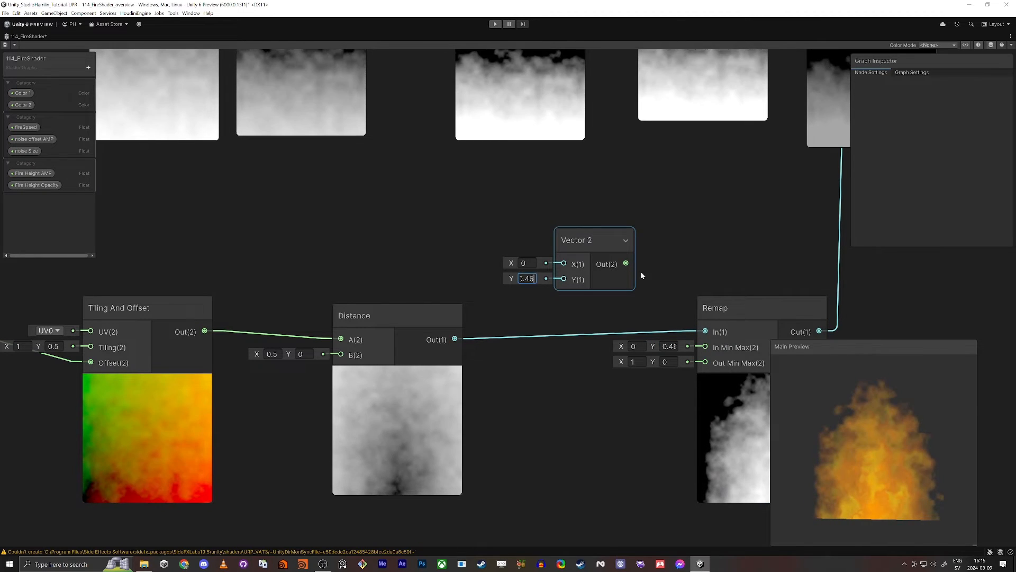
pyautogui.moveTo(626, 263); pyautogui.dragTo(695, 350)
# - Try a smaller flame by reducing the Vector 2 node's Y value to 0.36
pyautogui.moveTo(632, 419); pyautogui.dragTo(561, 378, button='middle')
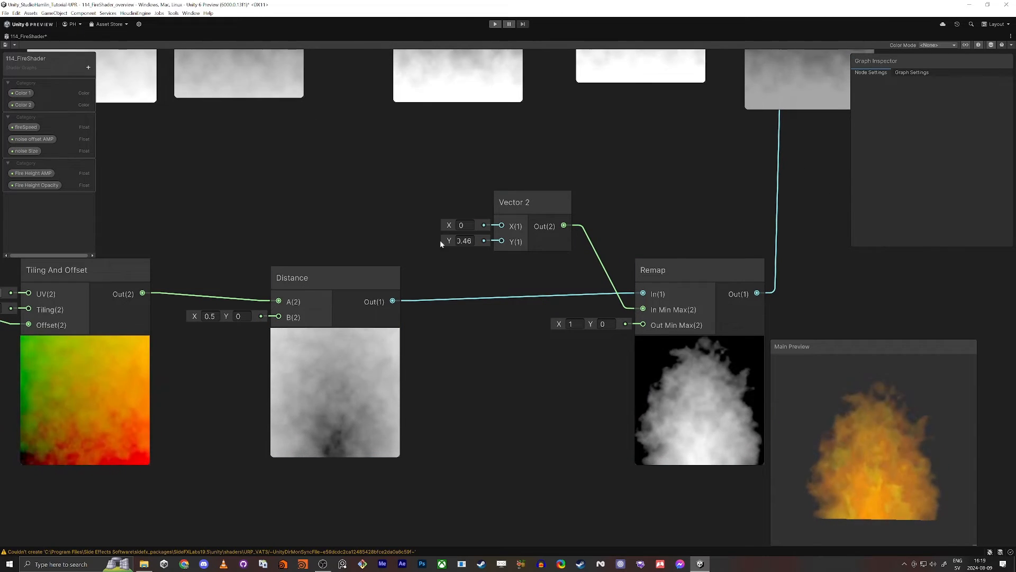
pyautogui.moveTo(446, 241); pyautogui.dragTo(446, 244)
pyautogui.click(363, 223)
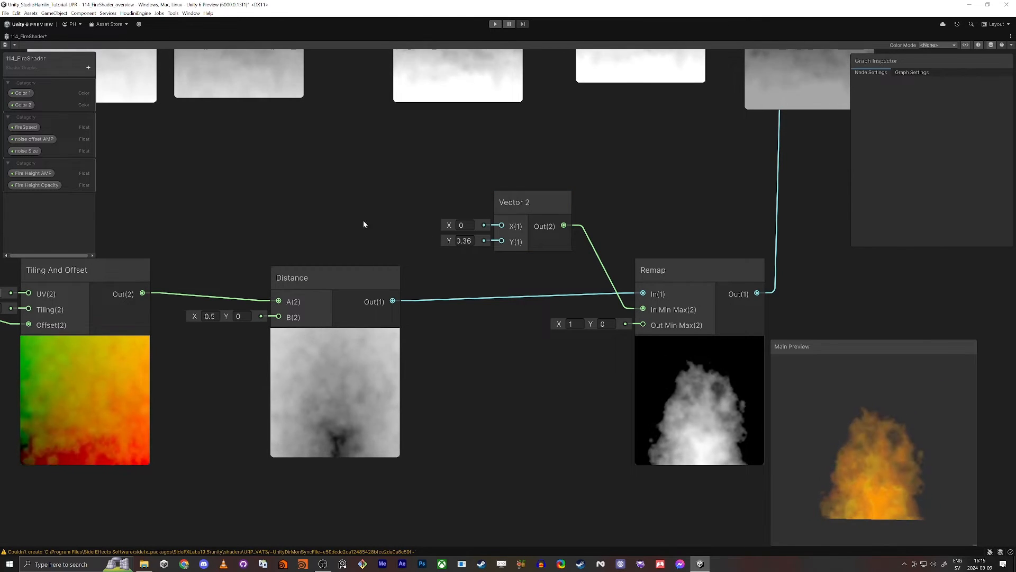
# - Add a new property category containing a float property named Fire Base Amp
pyautogui.click(89, 68)
pyautogui.click(101, 74)
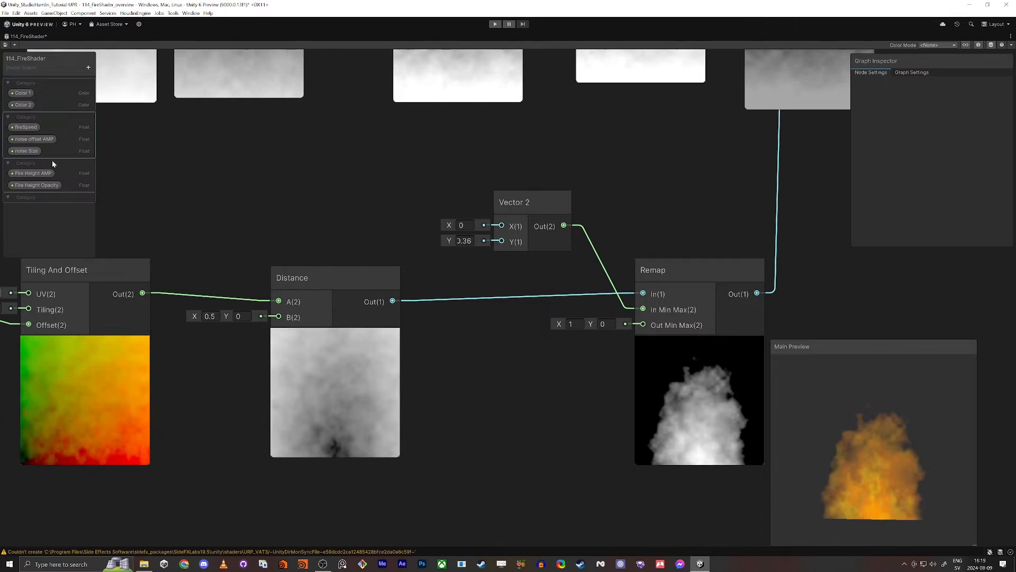
pyautogui.click(89, 68)
pyautogui.click(113, 89)
pyautogui.write('Fire')
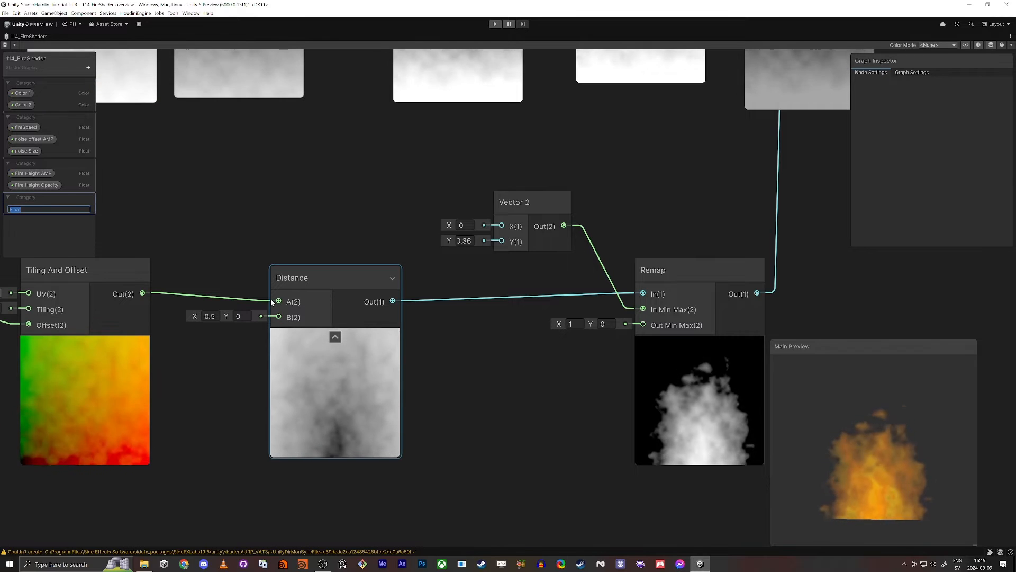
pyautogui.write(' Base ')
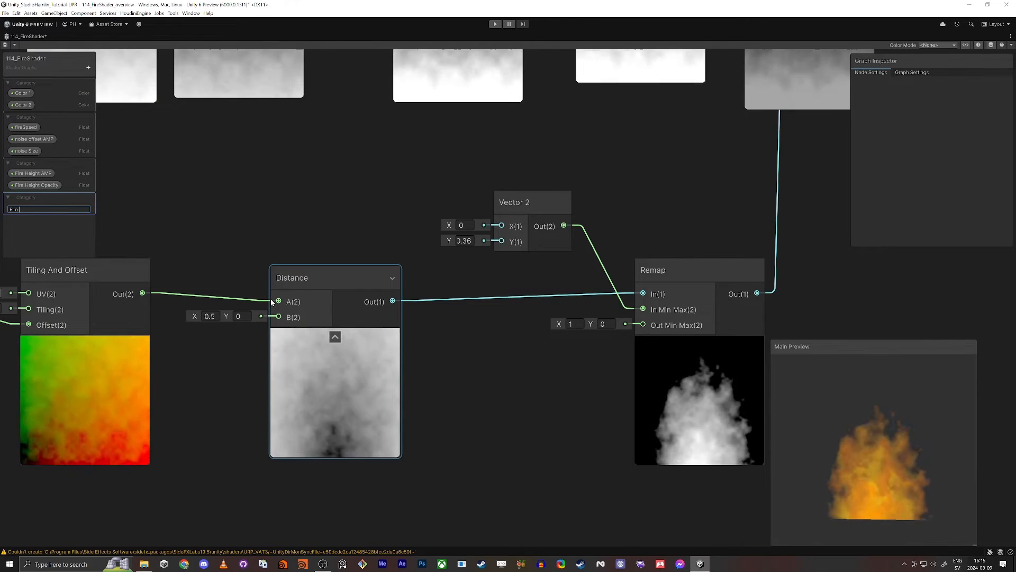
pyautogui.write('Amp')
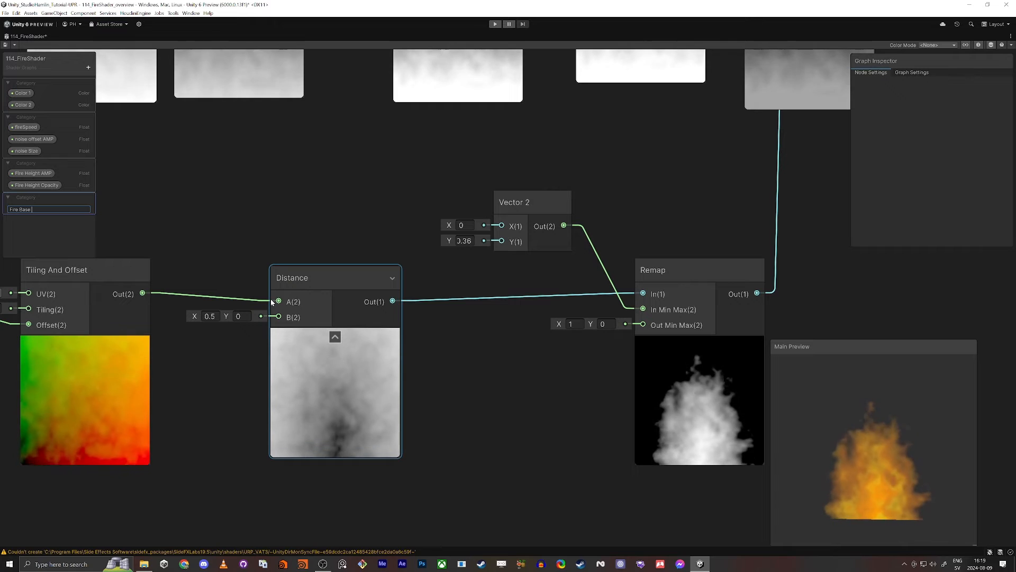
pyautogui.press('Return')
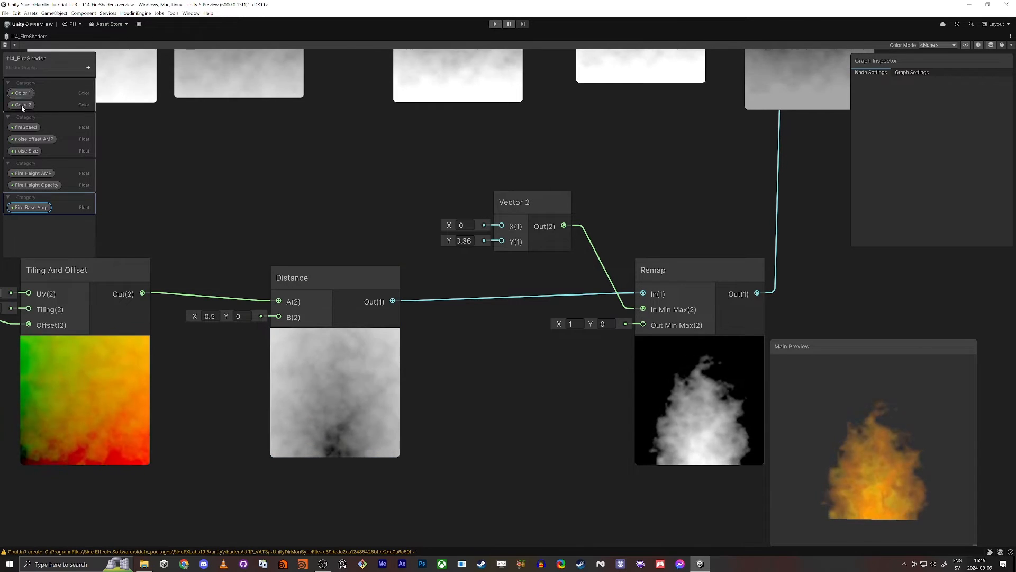
# - Rename the new float property to Fire Base AMP and change its mode to Slider
pyautogui.doubleClick(35, 207)
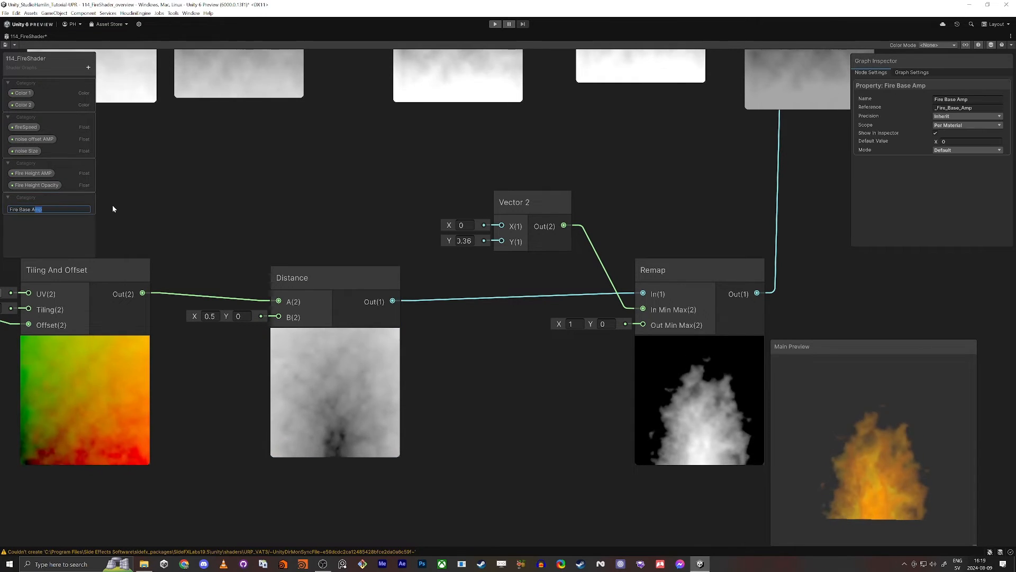
pyautogui.write('MP')
pyautogui.press('Return')
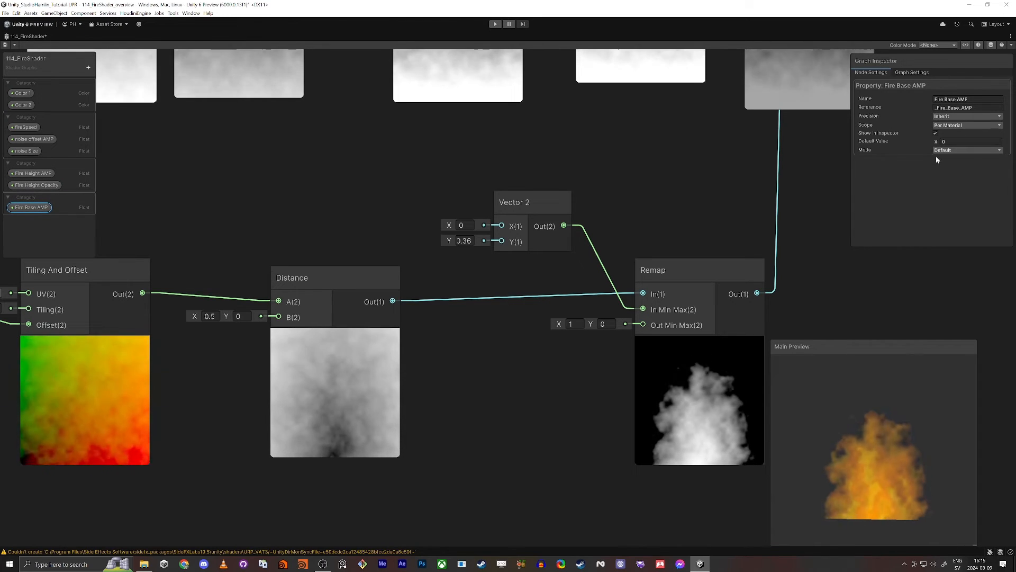
pyautogui.click(950, 175)
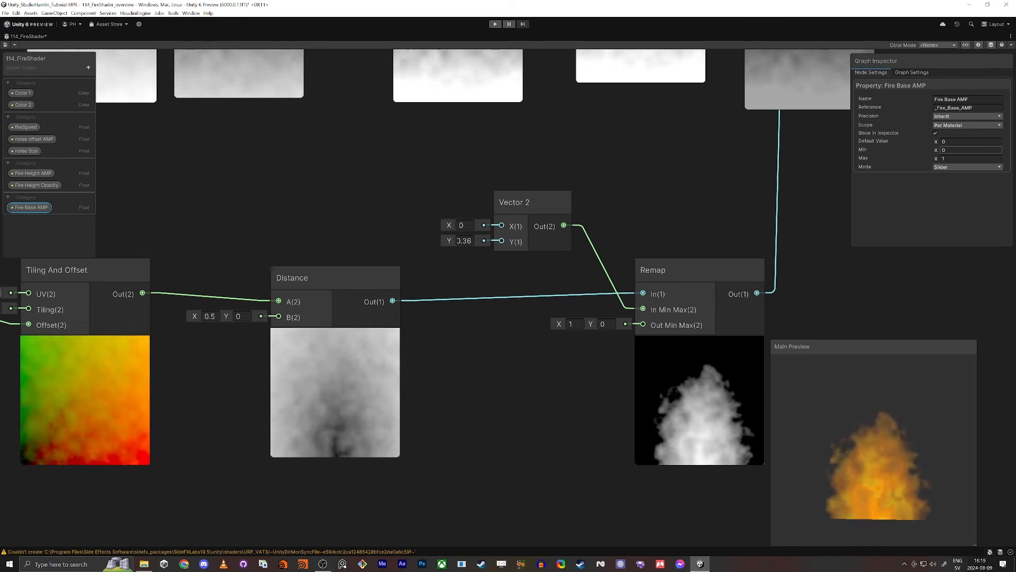
# - Place the Fire Base AMP property in the graph, connect it to Vector 2 Y, and tidy the node positions
pyautogui.moveTo(34, 210); pyautogui.dragTo(502, 241)
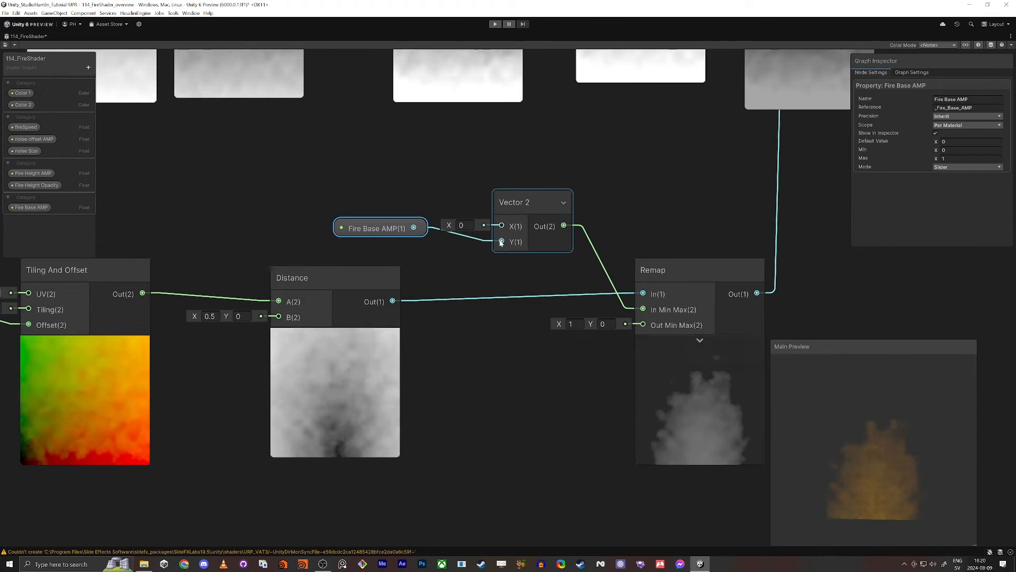
pyautogui.moveTo(504, 283); pyautogui.dragTo(472, 277, button='middle')
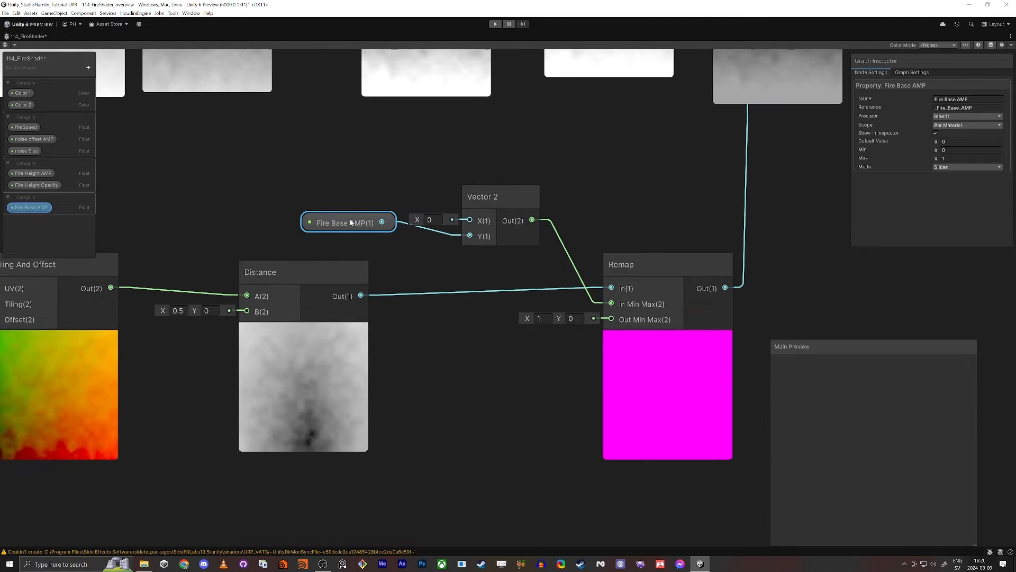
pyautogui.moveTo(471, 202); pyautogui.dragTo(478, 184)
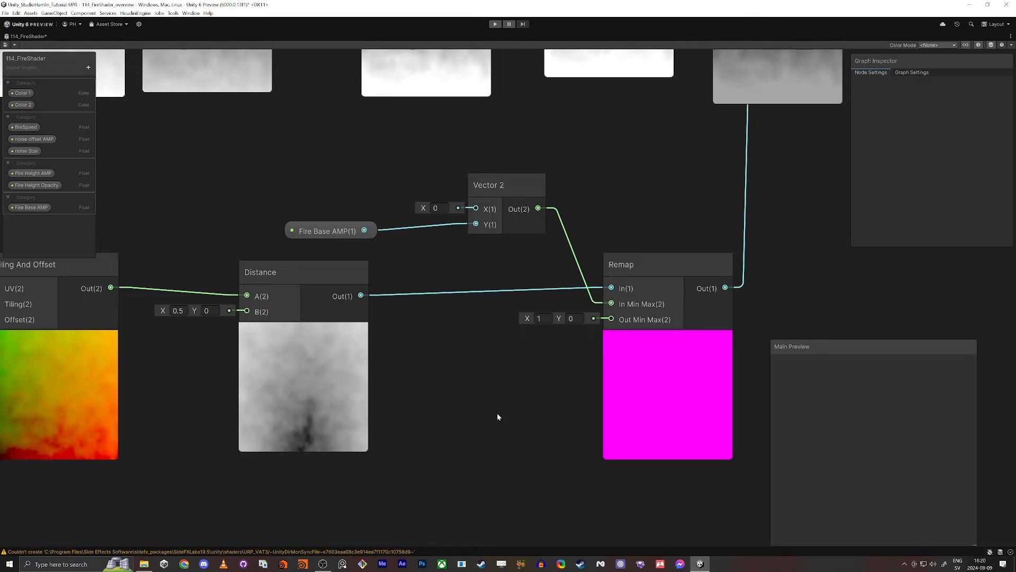
# - Disconnect Vector 2 from the Remap node's In Min Max and set In Min Max Y to 0
pyautogui.moveTo(498, 416); pyautogui.dragTo(483, 397, button='middle')
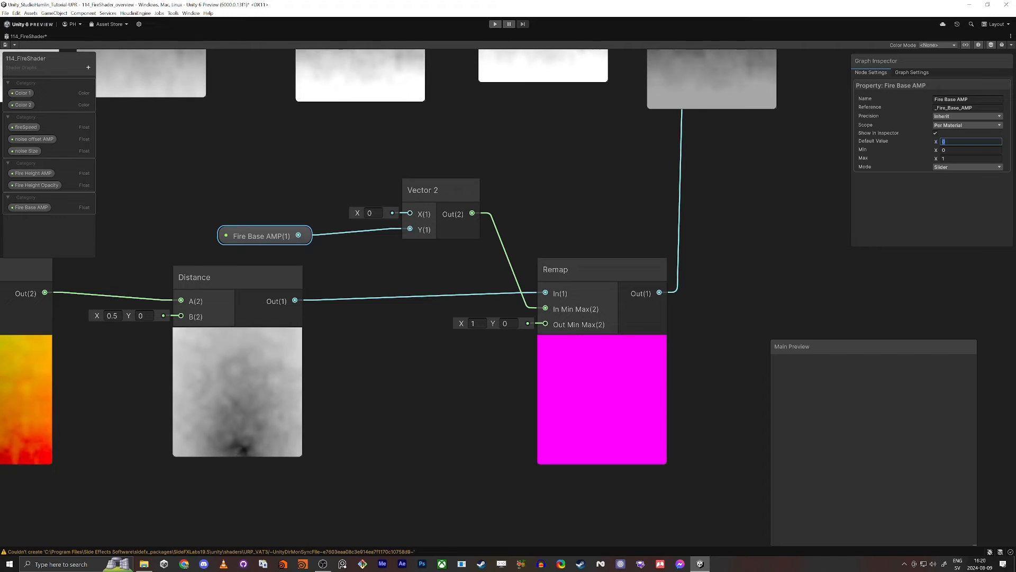
pyautogui.click(385, 211)
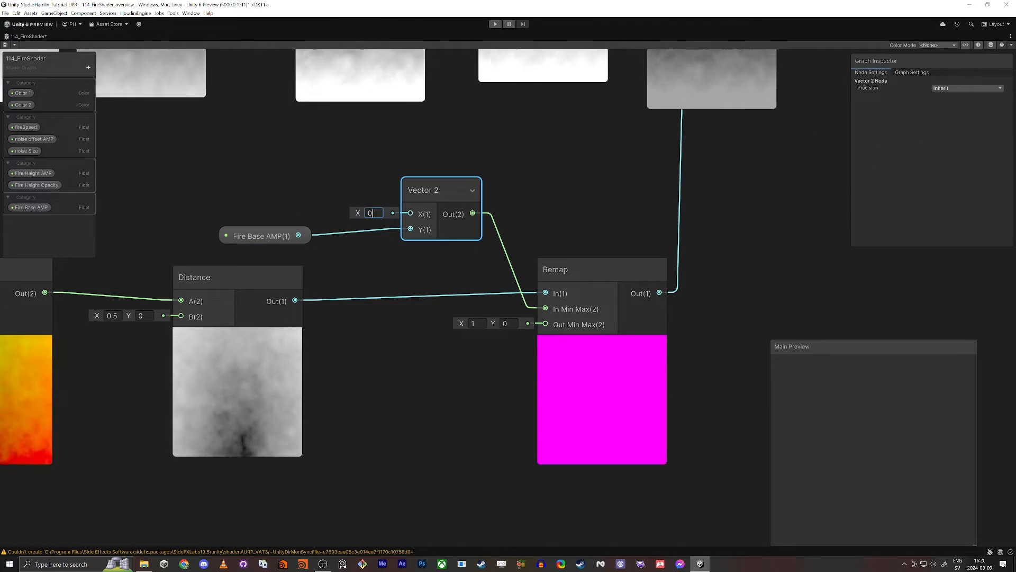
pyautogui.click(372, 212)
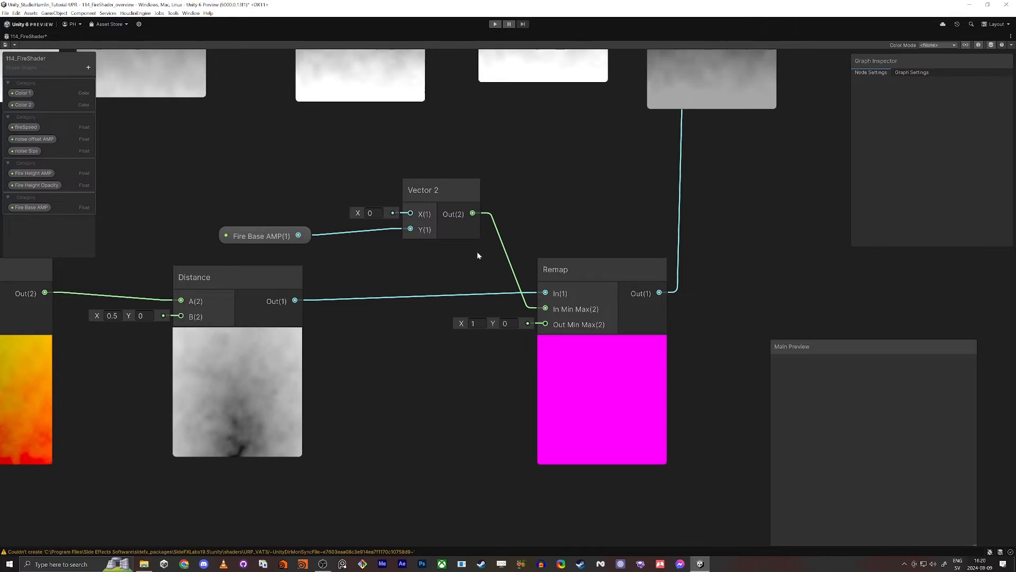
pyautogui.moveTo(512, 248); pyautogui.dragTo(513, 248)
pyautogui.press('Delete')
pyautogui.click(473, 307)
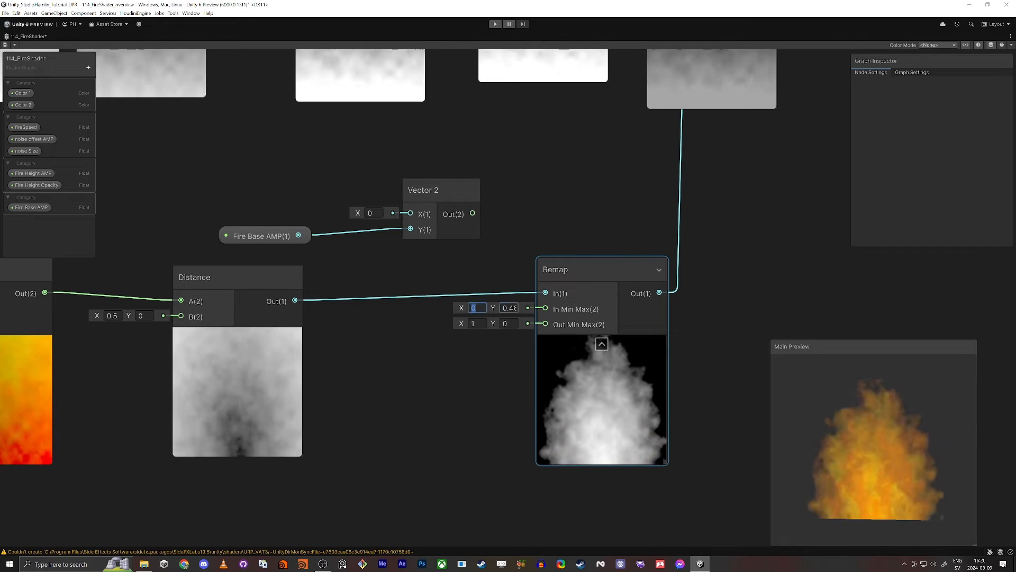
pyautogui.click(509, 307)
pyautogui.write('0')
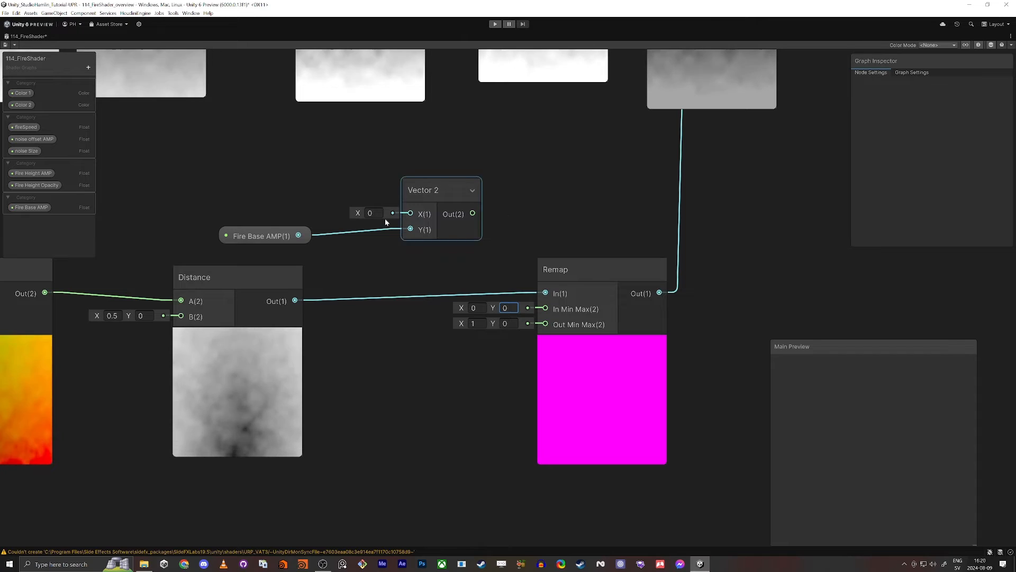
# - Set the minimum of the Fire Base AMP slider property to 0.001
pyautogui.click(251, 241)
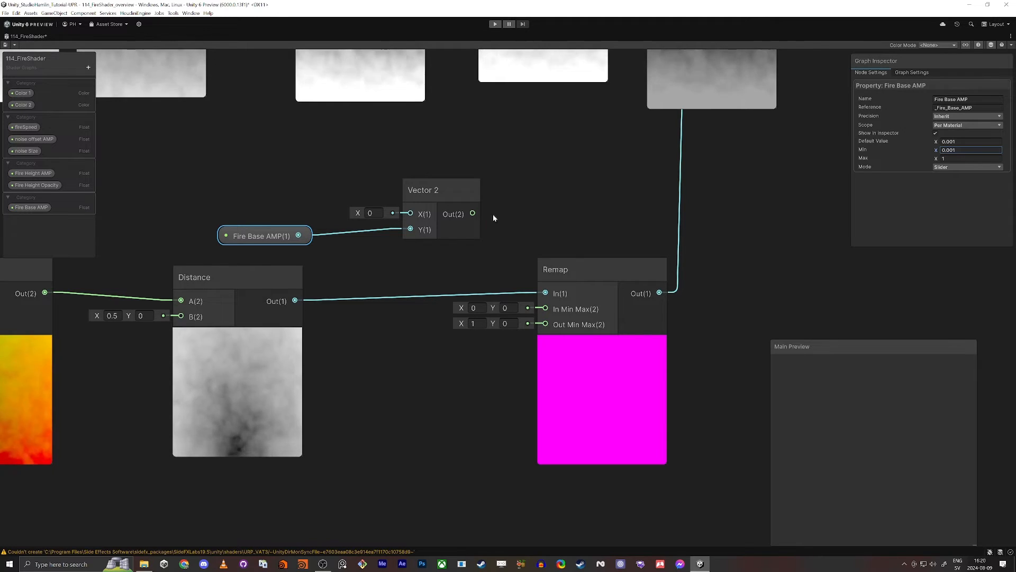
# - Connect the Vector 2 output to the In Min Max input of the Remap node
pyautogui.moveTo(545, 295); pyautogui.dragTo(546, 294)
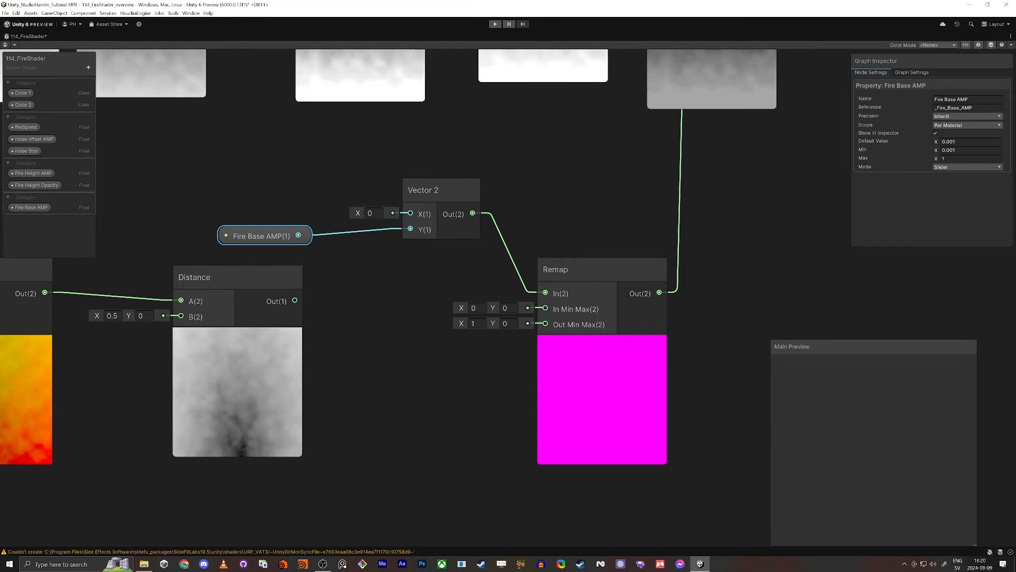
pyautogui.click(475, 423)
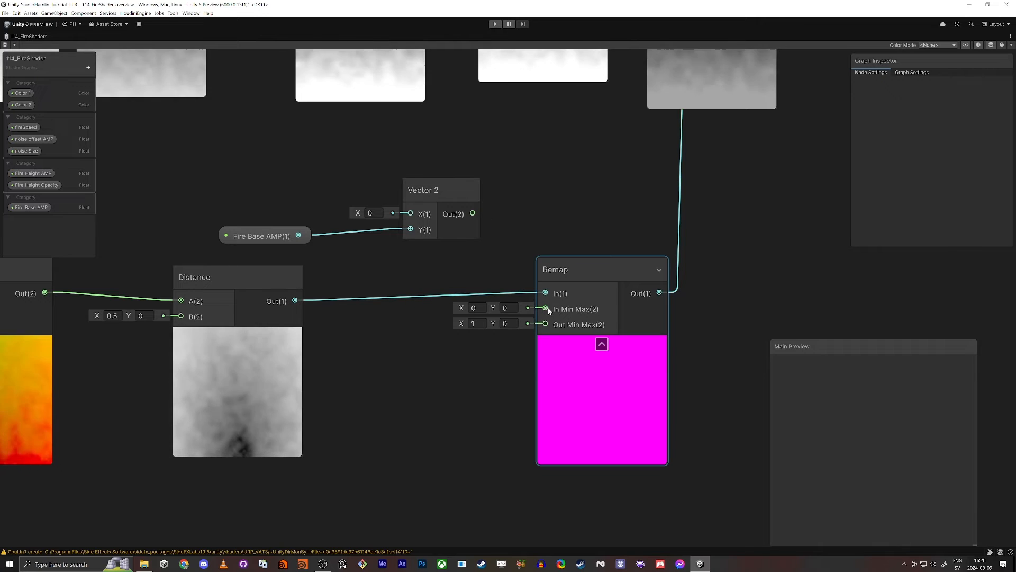
pyautogui.moveTo(482, 223); pyautogui.dragTo(475, 223)
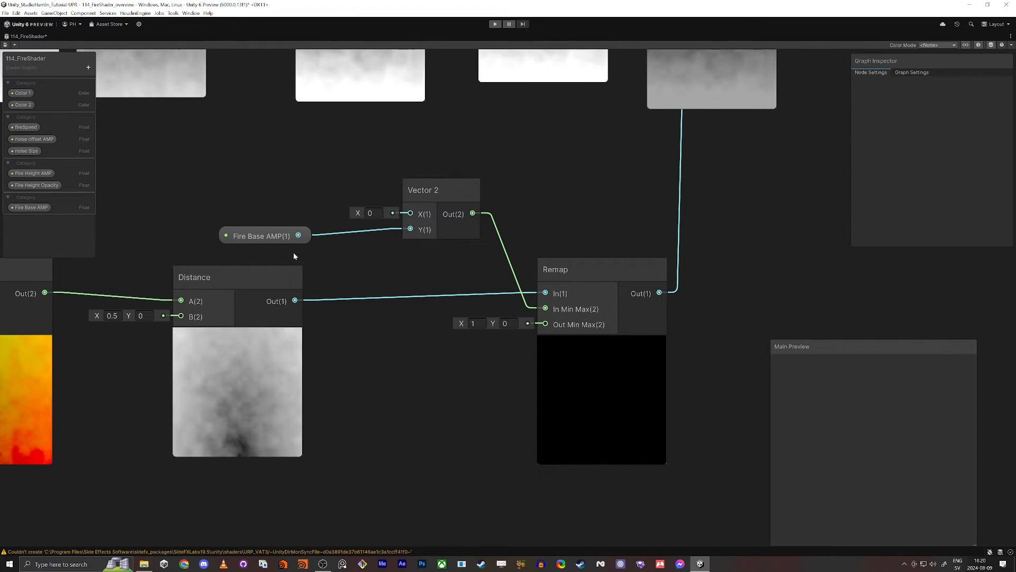
# - Set the default value of the Fire Base AMP property to 0.25
pyautogui.click(264, 237)
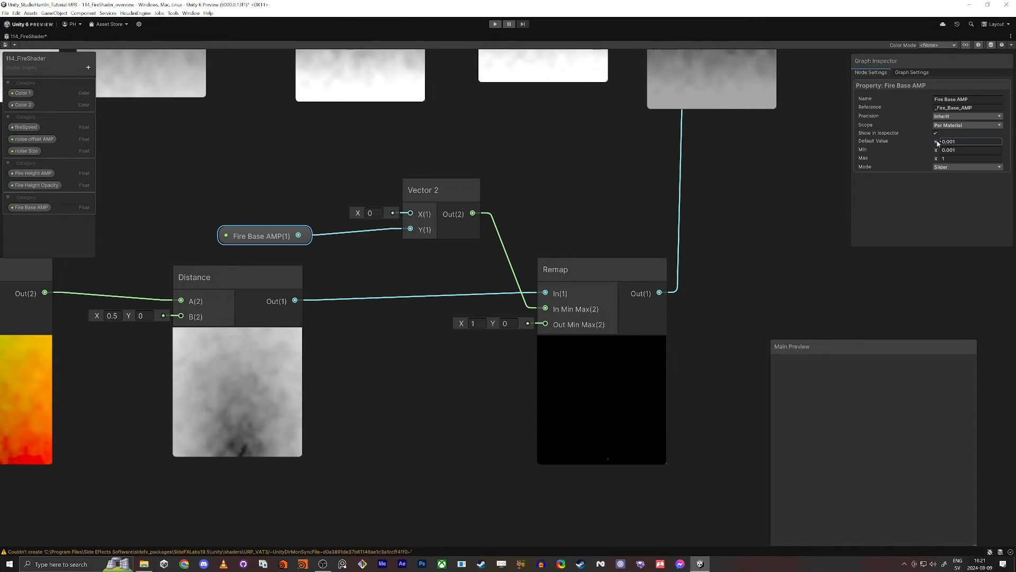
pyautogui.write('0.13')
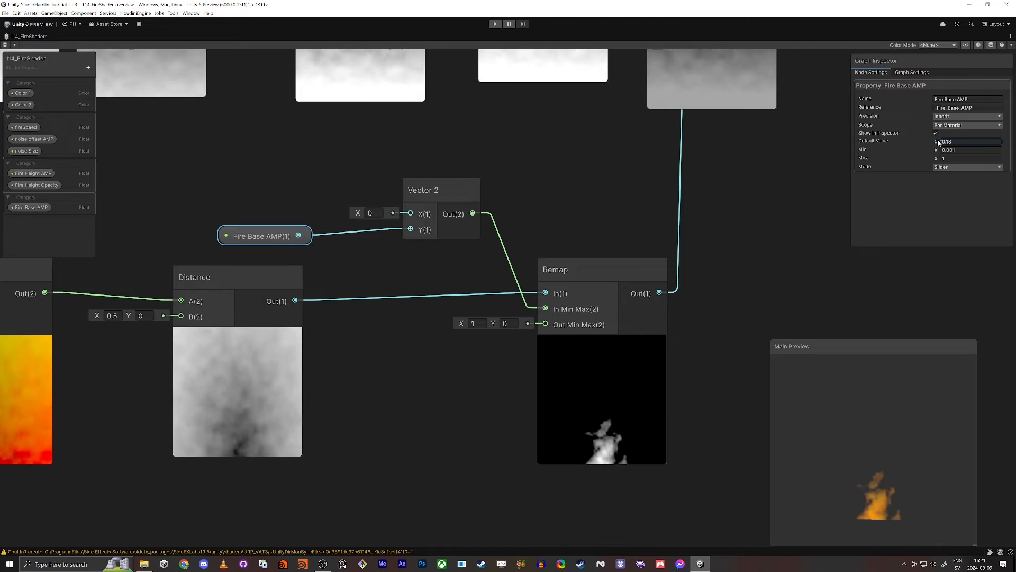
pyautogui.moveTo(938, 141); pyautogui.dragTo(940, 141)
pyautogui.scroll(-5, 621, 325)
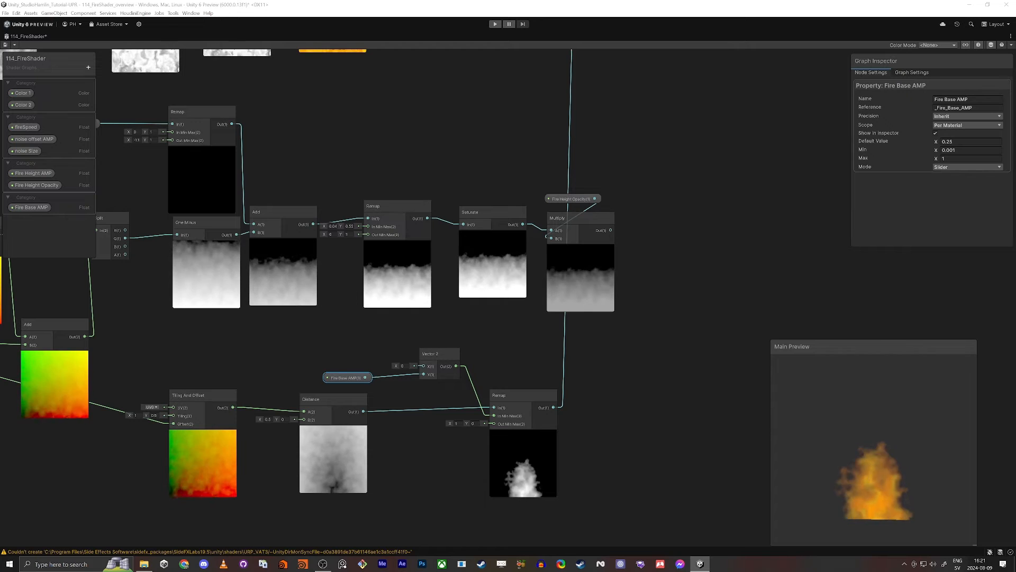
pyautogui.click(659, 391)
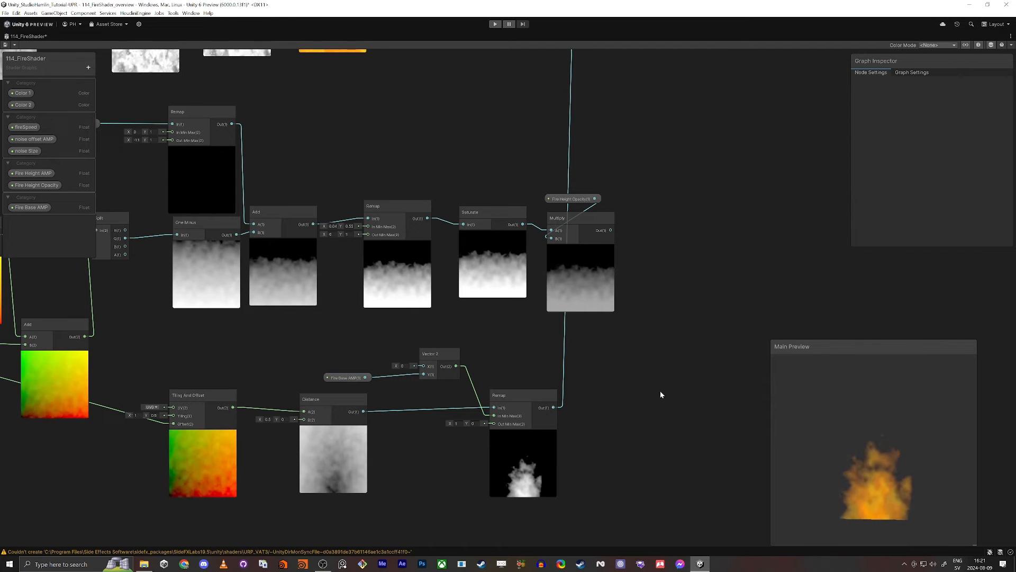
# - Add a Saturate node after the lower Remap node, feed it the Remap output, and align it with that row
pyautogui.scroll(-1, 629, 371)
pyautogui.moveTo(631, 372); pyautogui.dragTo(656, 342, button='middle')
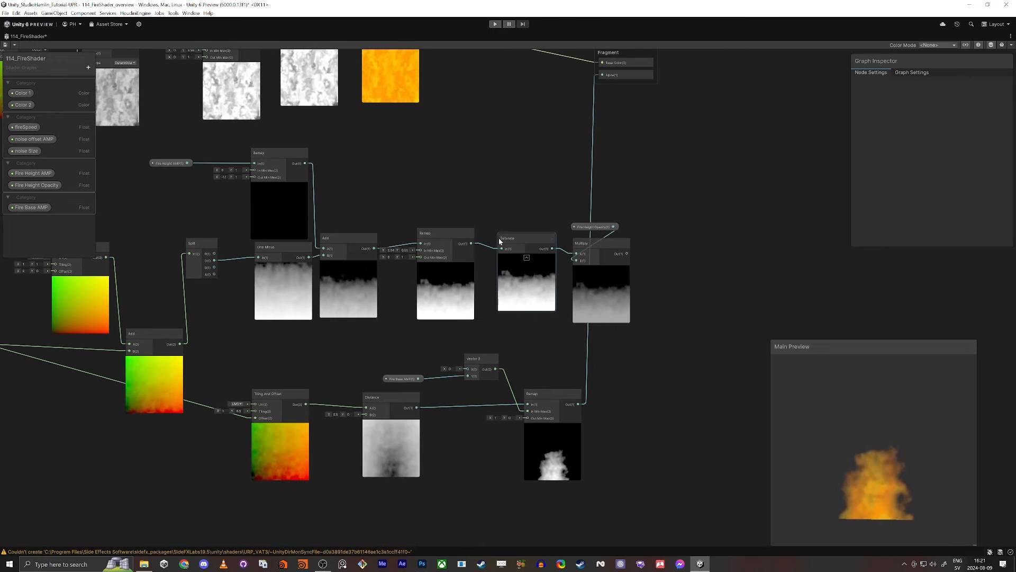
pyautogui.moveTo(513, 240)
pyautogui.mouseDown()
pyautogui.moveTo(598, 290)
pyautogui.moveTo(582, 317)
pyautogui.moveTo(495, 242)
pyautogui.moveTo(509, 243)
pyautogui.mouseUp()
pyautogui.press('space')
pyautogui.write('satur')
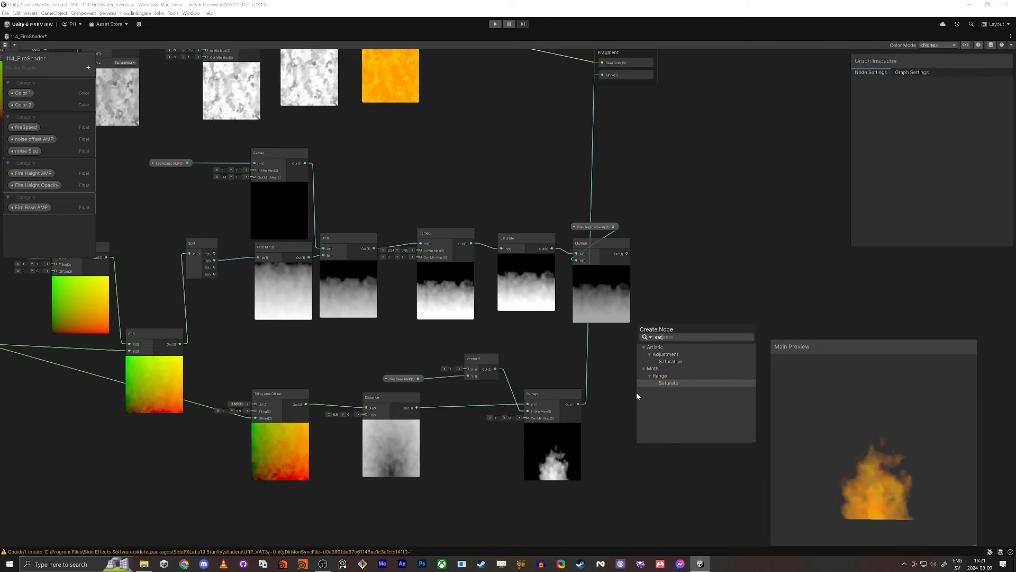
pyautogui.press('Return')
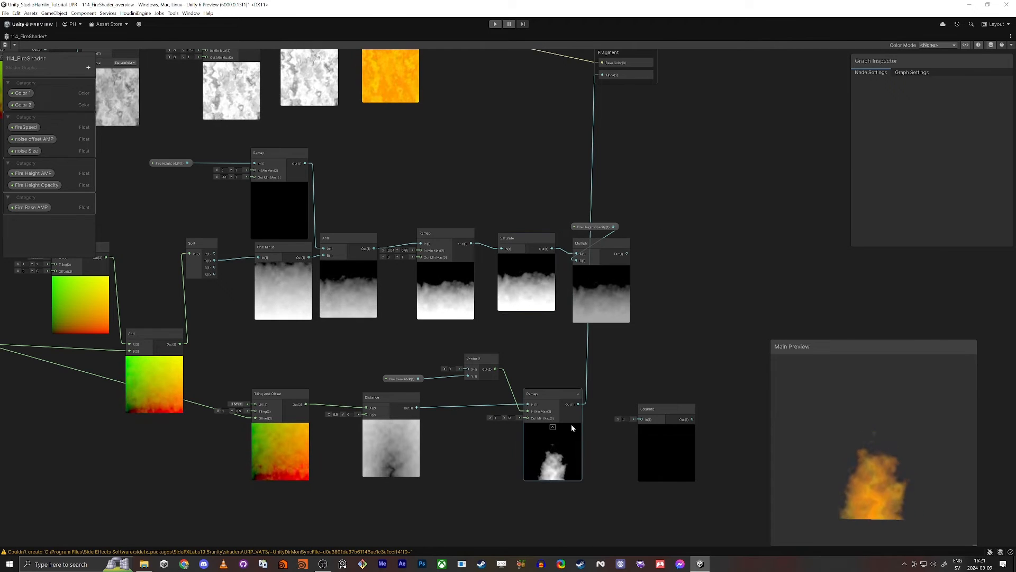
pyautogui.moveTo(578, 404); pyautogui.dragTo(641, 420)
pyautogui.moveTo(605, 438); pyautogui.dragTo(543, 402, button='middle')
pyautogui.moveTo(595, 366); pyautogui.dragTo(582, 355)
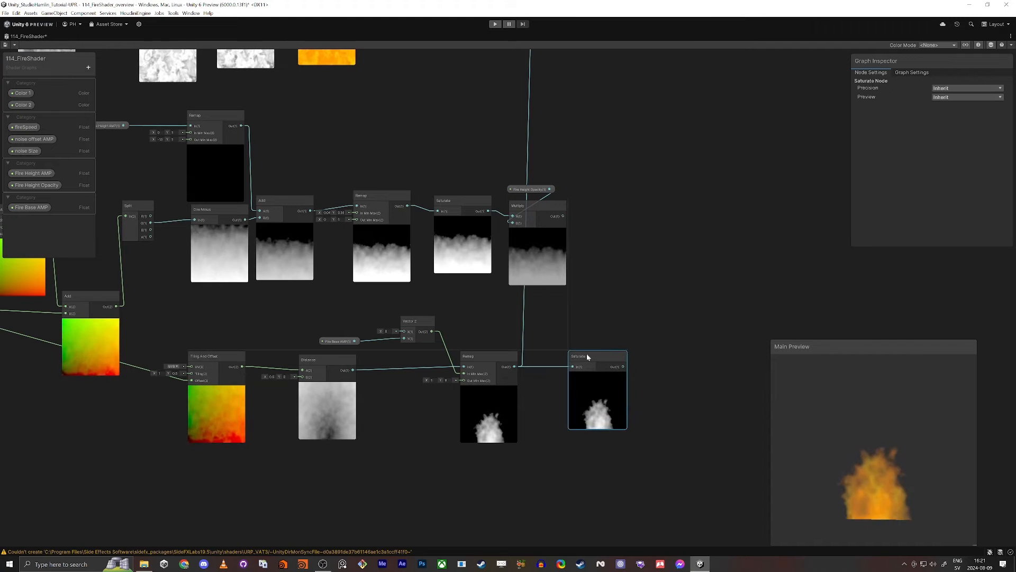
# - Add a Maximum node combining the upper Multiply and lower Saturate outputs, and connect its output to the fragment Alpha
pyautogui.press('space')
pyautogui.write('max')
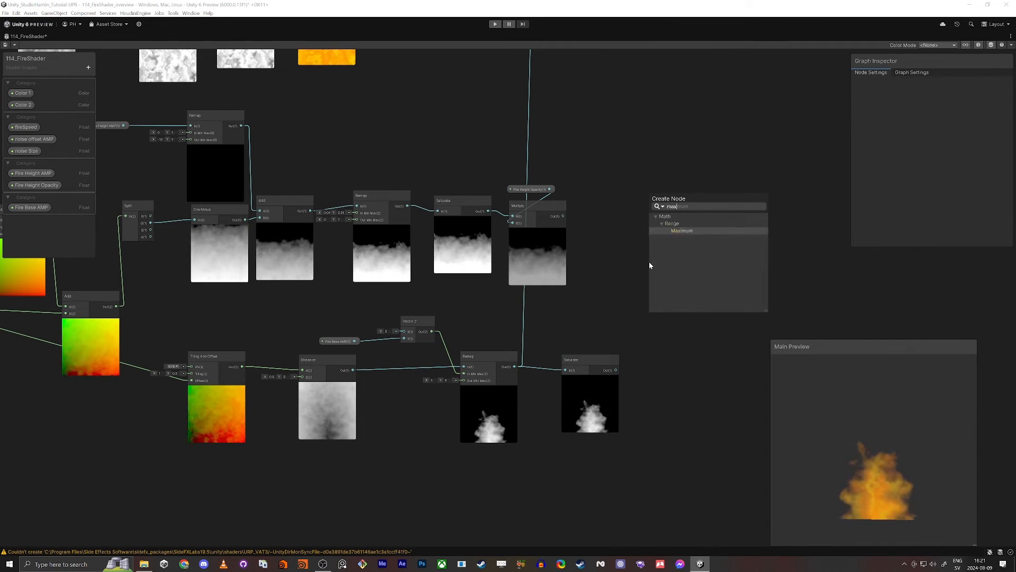
pyautogui.press('Return')
pyautogui.moveTo(563, 216); pyautogui.dragTo(616, 371)
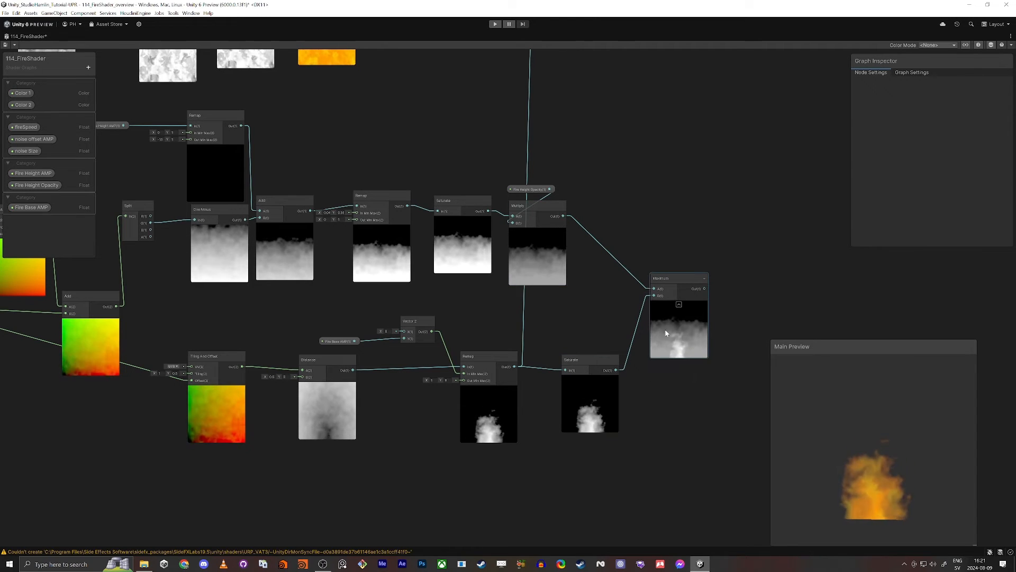
pyautogui.moveTo(704, 310); pyautogui.dragTo(674, 415, button='middle')
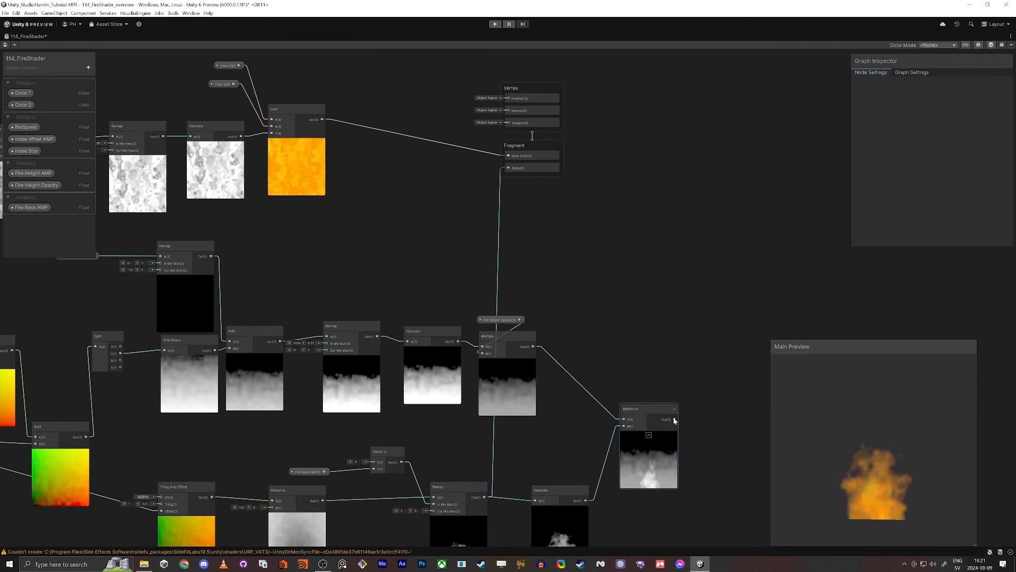
pyautogui.moveTo(678, 419); pyautogui.dragTo(512, 168)
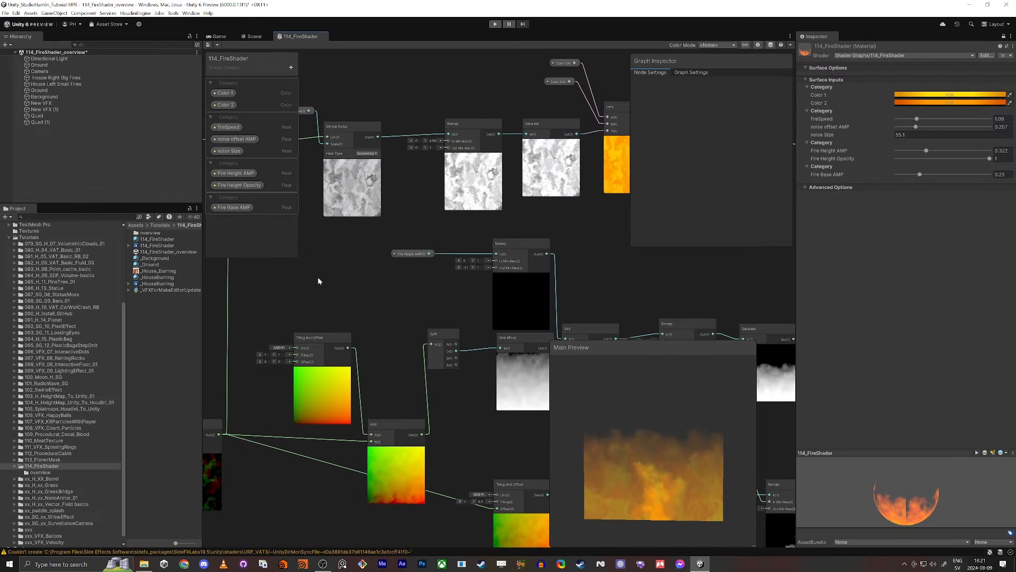
# - Space out the lower Remap and Saturate nodes and insert a Multiply node between them
pyautogui.hotkey('shift', 'space')
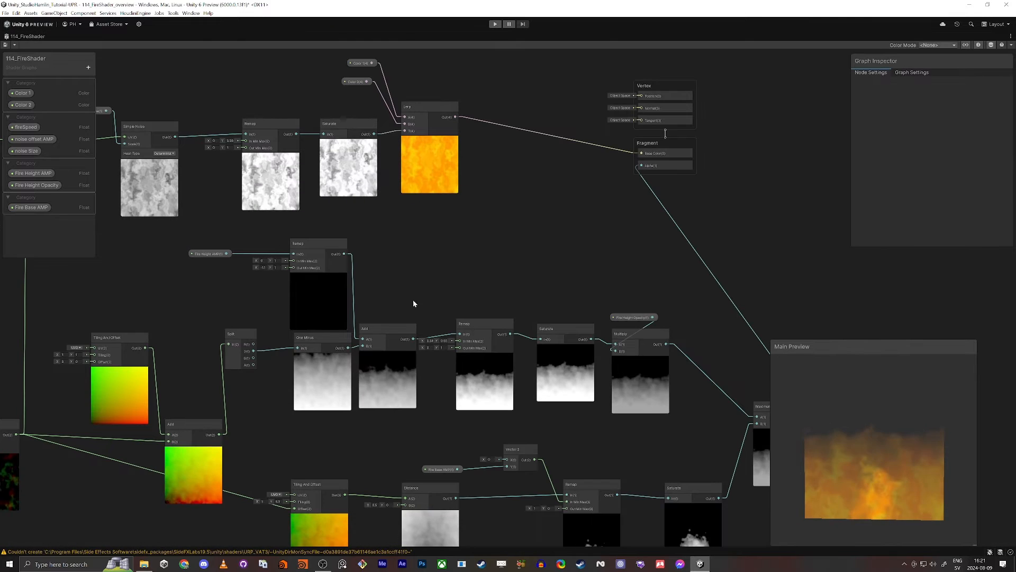
pyautogui.moveTo(413, 300); pyautogui.dragTo(349, 59, button='middle')
pyautogui.click(541, 250)
pyautogui.moveTo(541, 250); pyautogui.dragTo(549, 250)
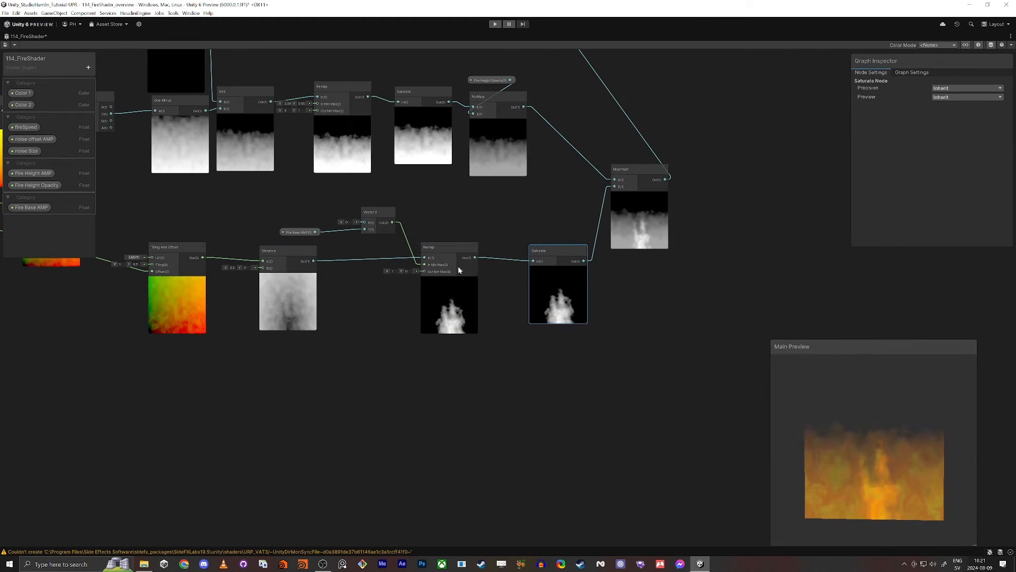
pyautogui.moveTo(443, 249); pyautogui.dragTo(419, 253)
pyautogui.press('space')
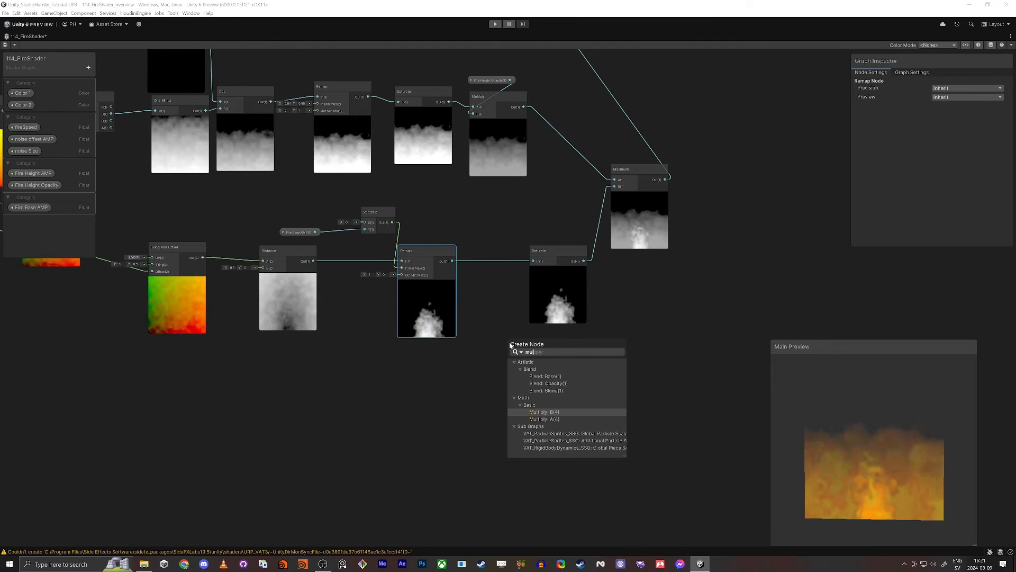
pyautogui.press('Escape')
pyautogui.moveTo(559, 358); pyautogui.dragTo(536, 263)
pyautogui.moveTo(535, 349); pyautogui.dragTo(563, 254)
pyautogui.moveTo(490, 249); pyautogui.dragTo(503, 252)
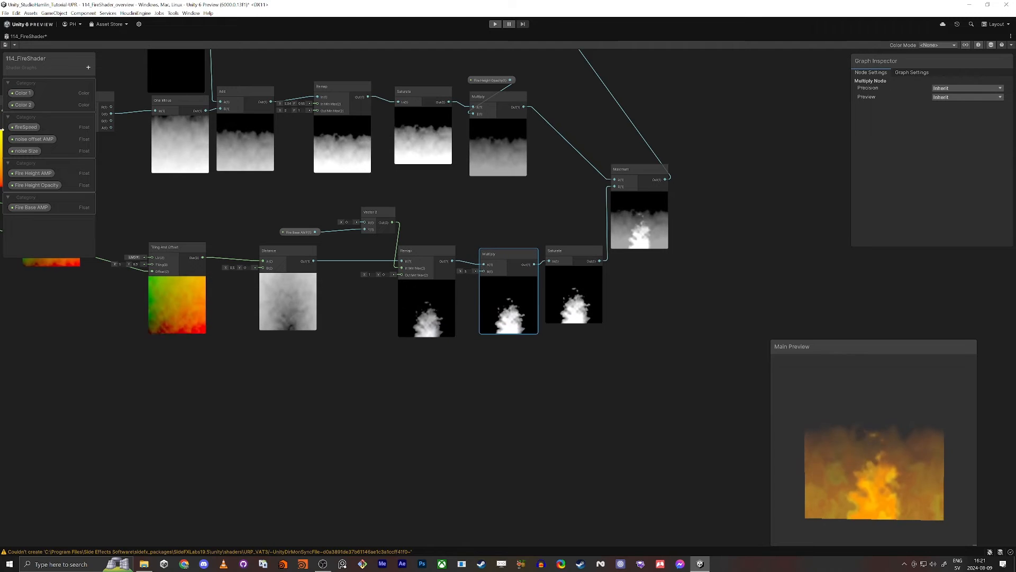
# - Add a float property named Fire Base Opacity below Fire Base AMP and change its mode to Slider
pyautogui.click(31, 207)
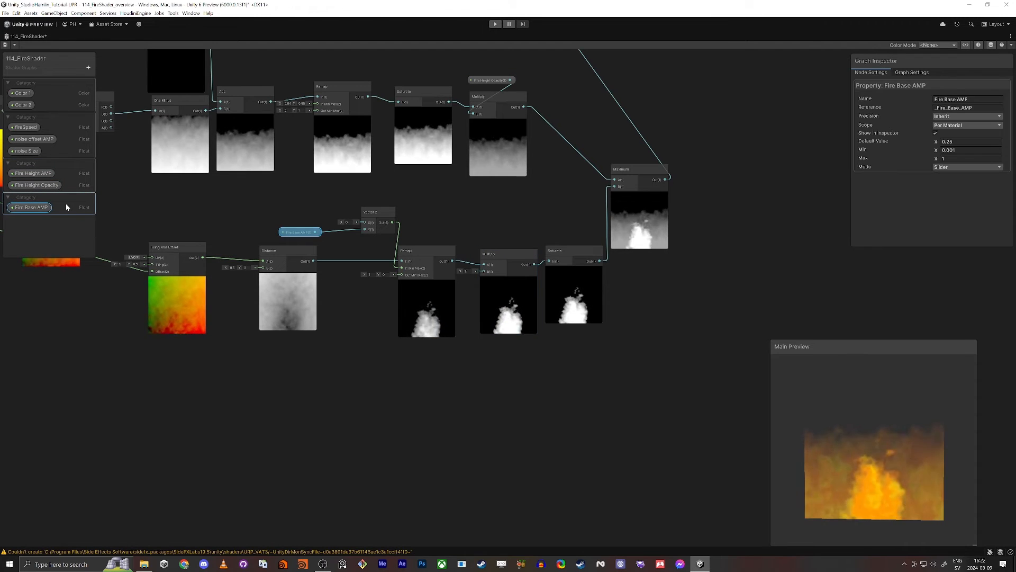
pyautogui.click(88, 67)
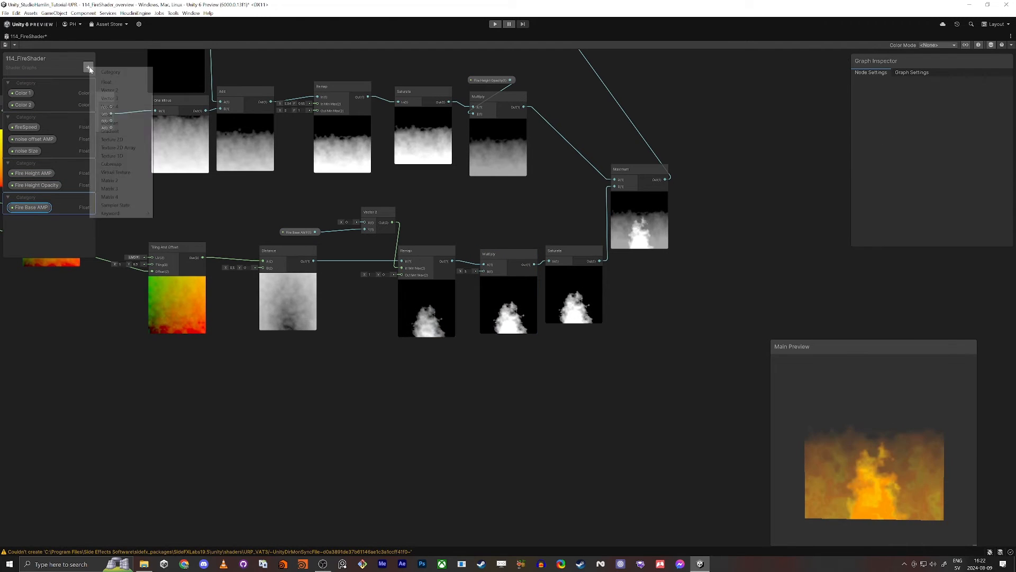
pyautogui.click(106, 83)
pyautogui.write('Fire')
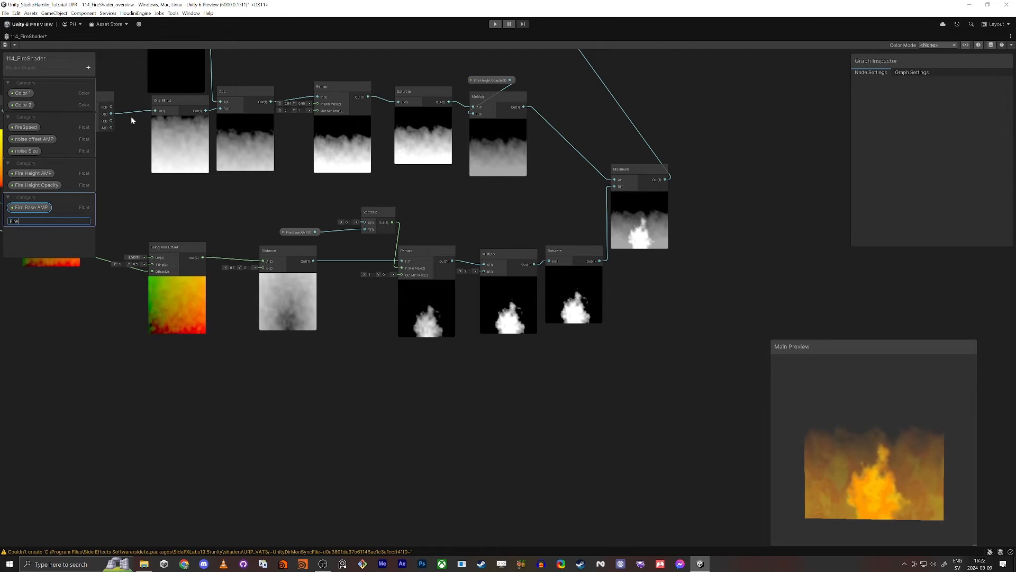
pyautogui.write(' Base Opacity')
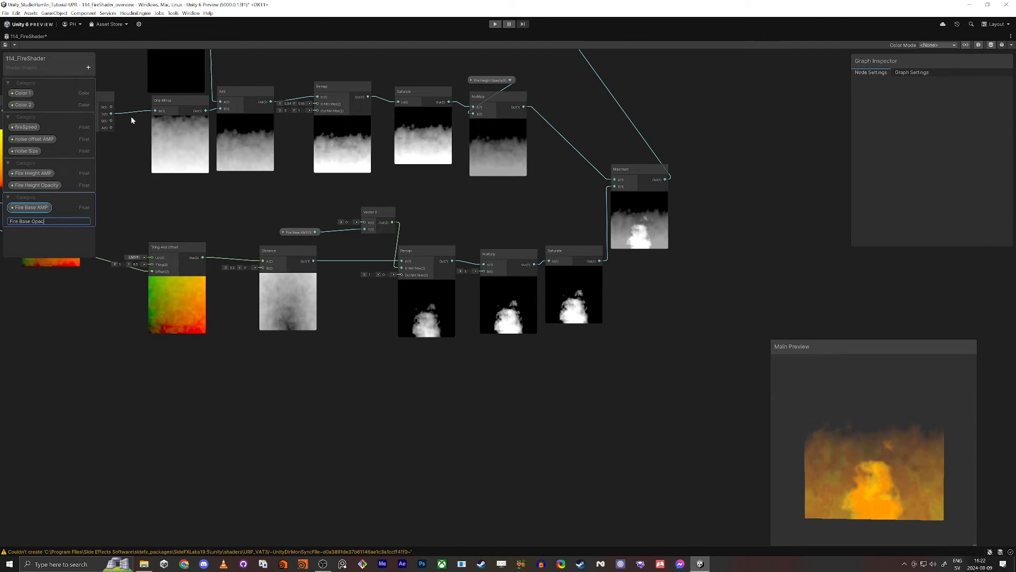
pyautogui.press('Return')
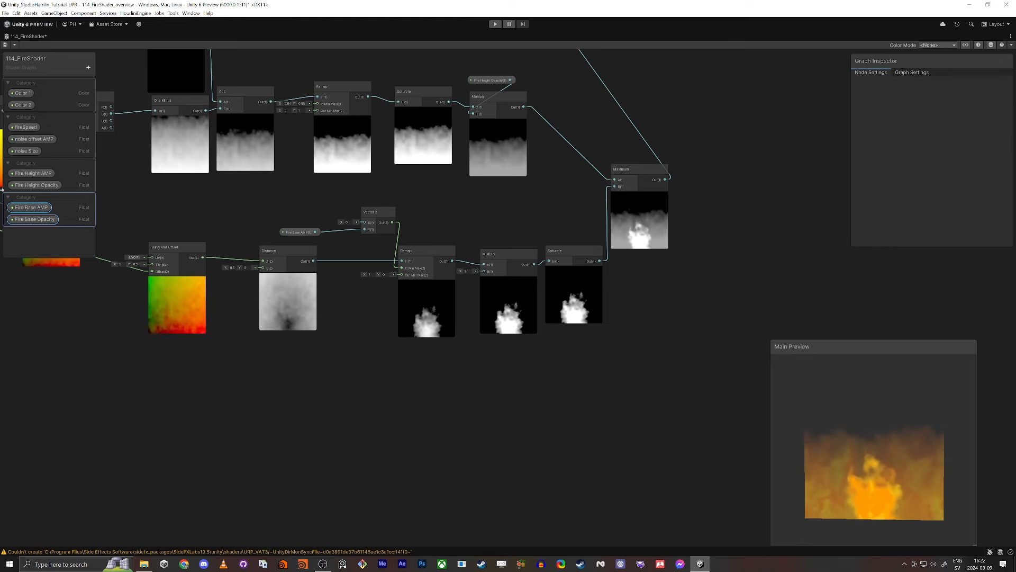
pyautogui.click(38, 219)
pyautogui.click(944, 151)
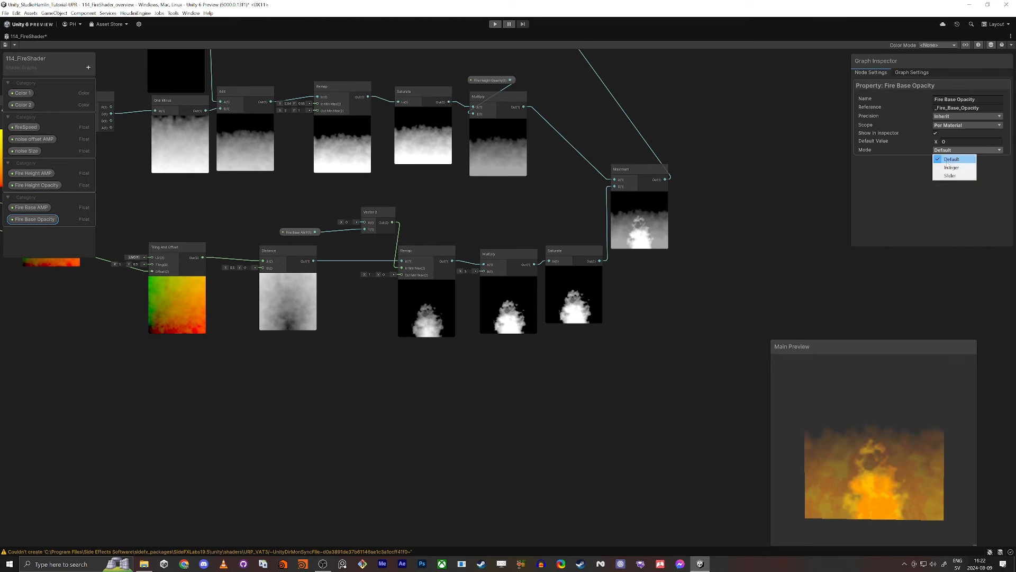
pyautogui.click(950, 176)
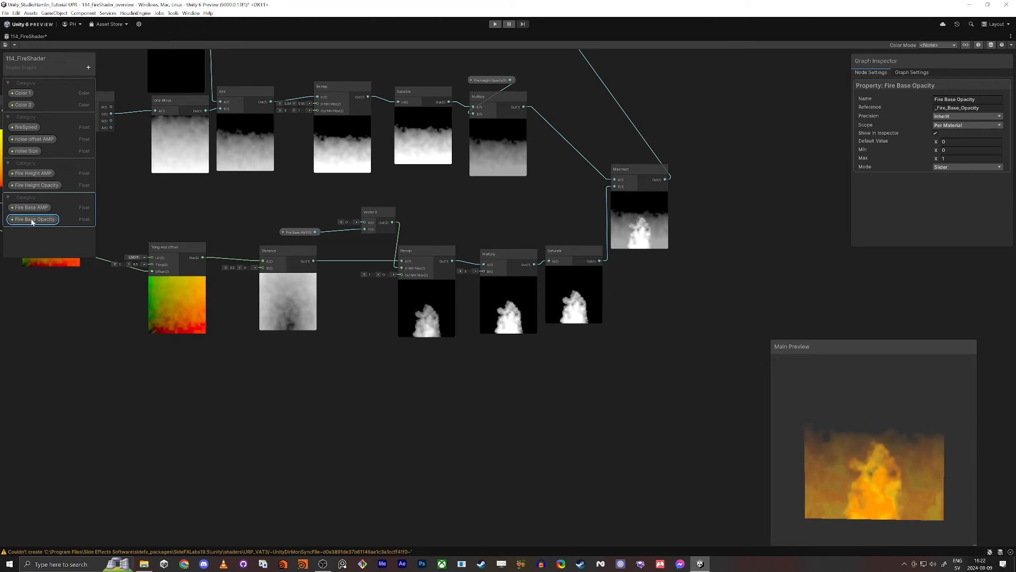
# - Place the Fire Base Opacity property in the graph, connect it to the lower Multiply node's B input, and set its default value to 0.66
pyautogui.moveTo(495, 350); pyautogui.dragTo(430, 365)
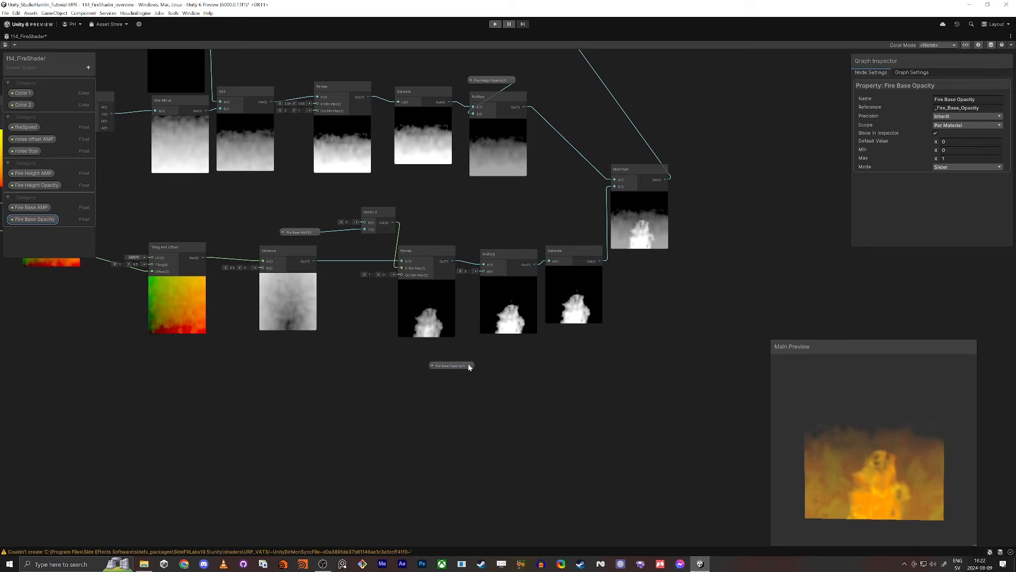
pyautogui.moveTo(478, 287); pyautogui.dragTo(483, 271)
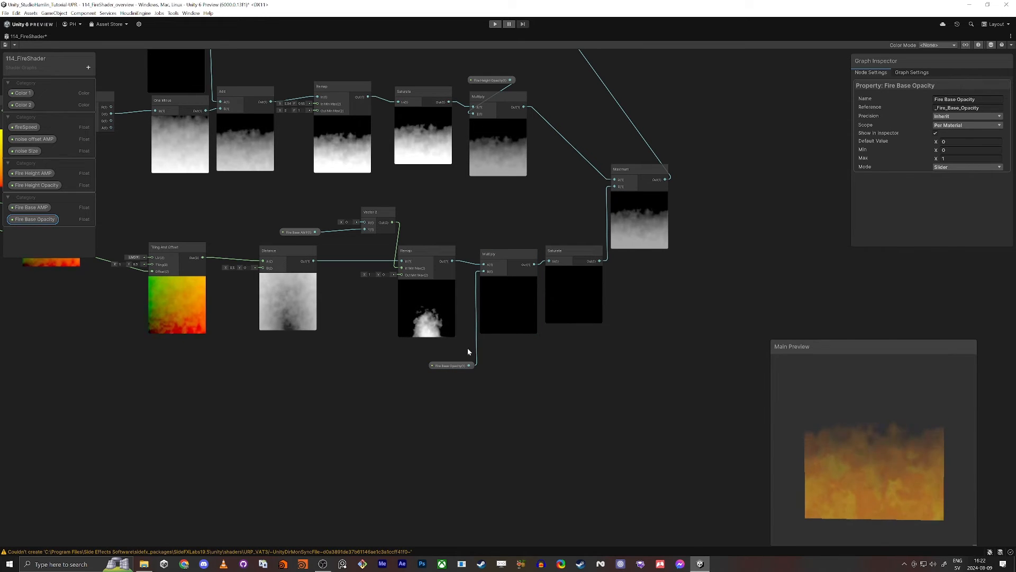
pyautogui.moveTo(938, 145); pyautogui.dragTo(958, 154)
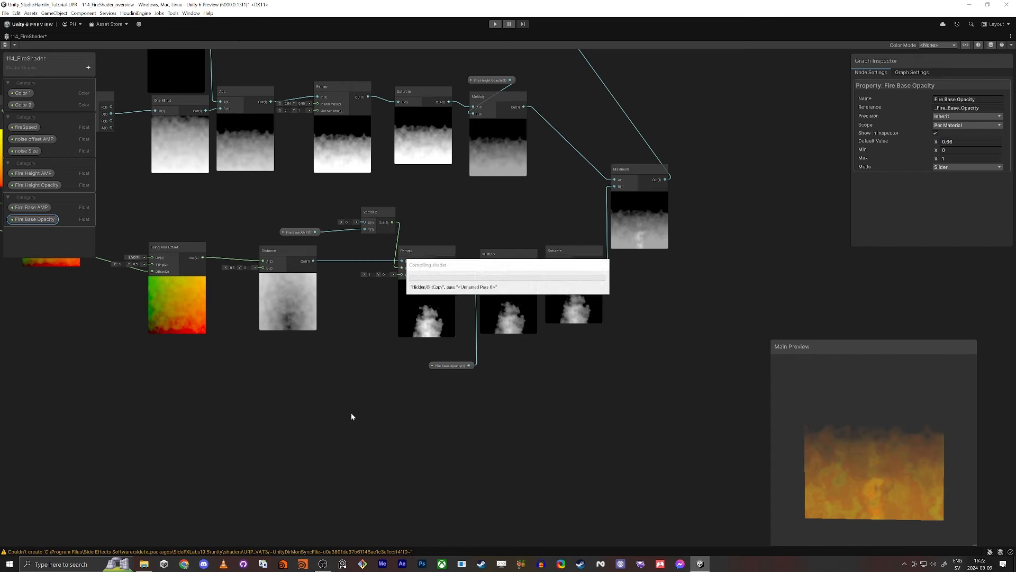
# - In the Scene view, try the fire material's sliders, setting Fire Height AMP to 0, Fire Base AMP to 0.326 and Fire Base Opacity to 0
pyautogui.hotkey('shift', 'space')
pyautogui.moveTo(299, 371); pyautogui.dragTo(266, 382, button='middle')
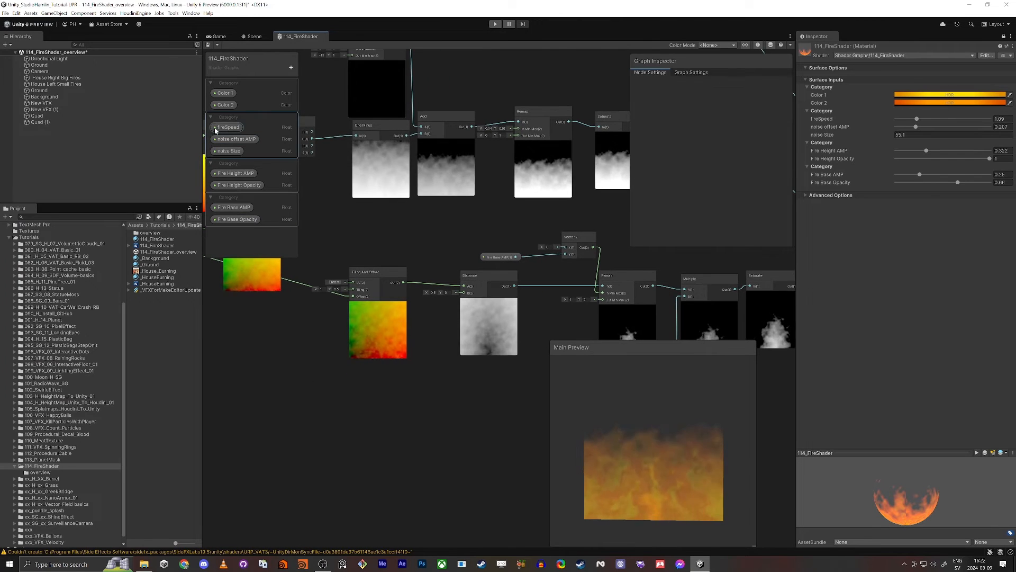
pyautogui.click(254, 36)
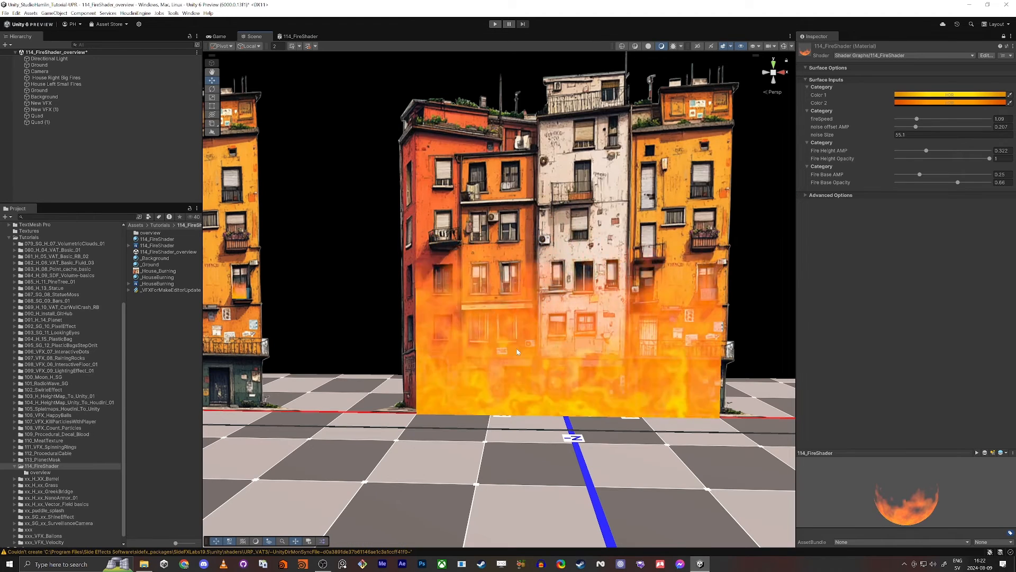
pyautogui.scroll(-2, 534, 314)
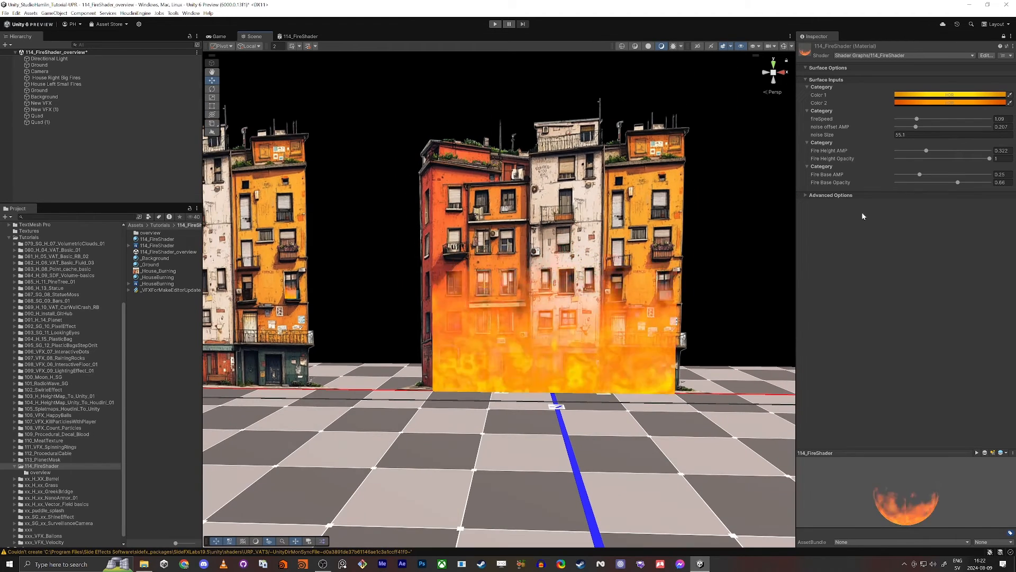
pyautogui.moveTo(918, 151); pyautogui.dragTo(989, 175)
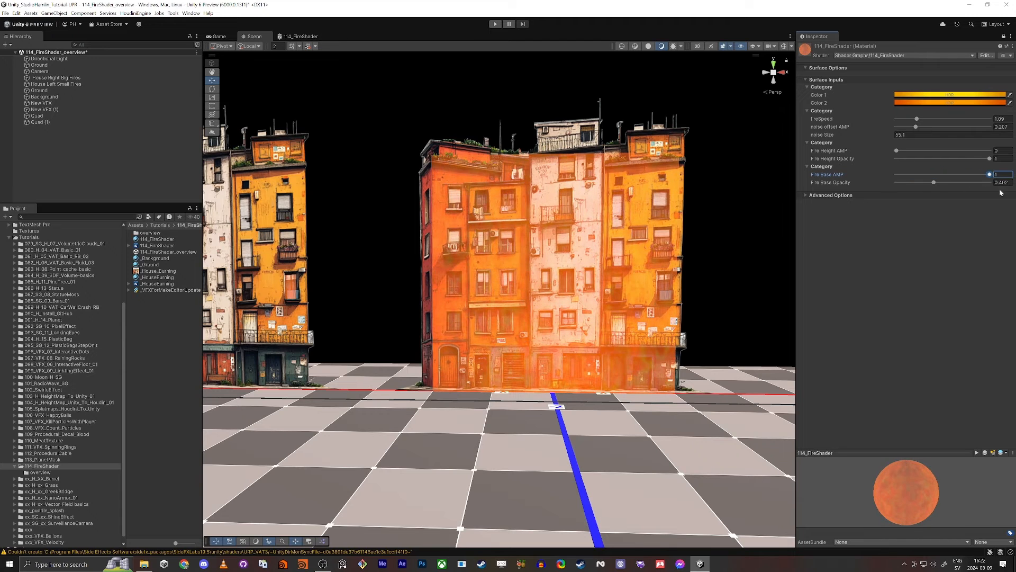
pyautogui.moveTo(961, 176); pyautogui.dragTo(916, 175)
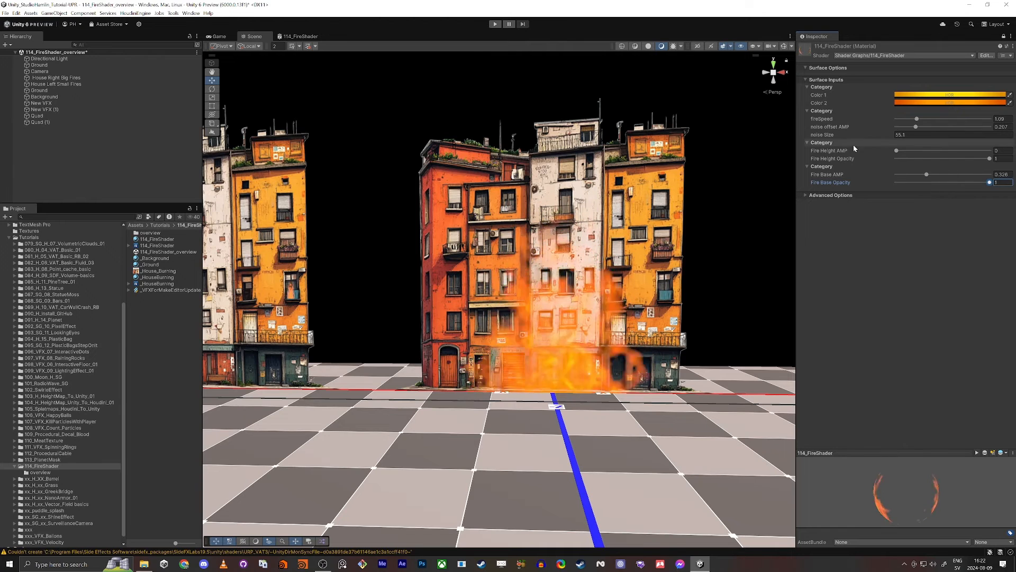
pyautogui.moveTo(958, 183); pyautogui.dragTo(808, 186)
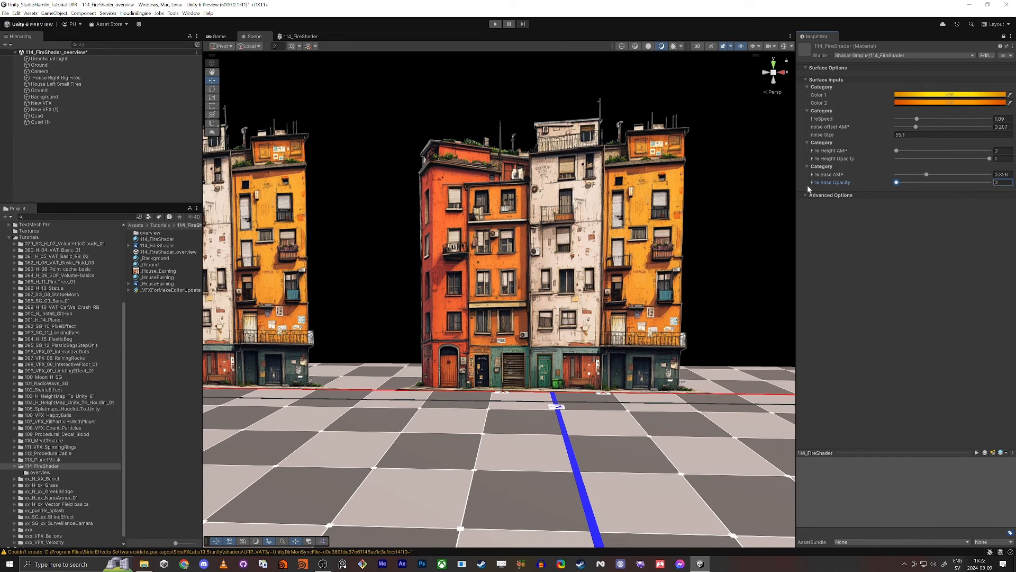
# - Set the fire material's Fire Base AMP to 0.458 and Fire Base Opacity to 1
pyautogui.moveTo(896, 150); pyautogui.dragTo(940, 175)
pyautogui.moveTo(741, 286); pyautogui.dragTo(371, 265, button='right')
# - Delete the second quad from the scene and rename the remaining quad as Big Fire Front
pyautogui.click(44, 122)
pyautogui.press('Delete')
pyautogui.click(44, 117)
pyautogui.press('F2')
pyautogui.write('B')
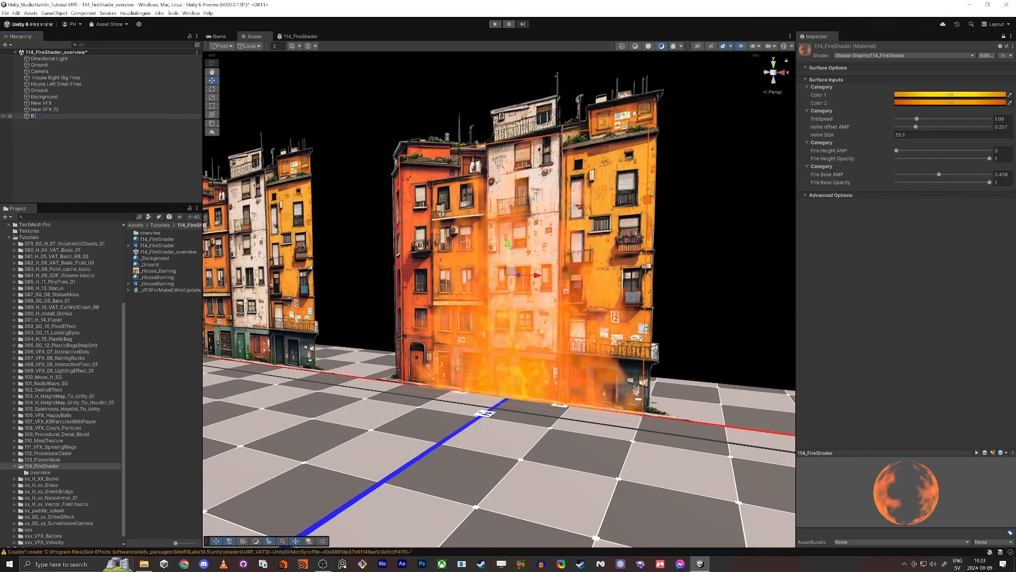
pyautogui.write('ig Fire Front')
pyautogui.press('Return')
# - Duplicate Big Fire Front, name the copy Big Fire Backgrond and place it behind the building
pyautogui.hotkey('ctrl', 'd')
pyautogui.write('d')
pyautogui.press('Return')
pyautogui.press('f')
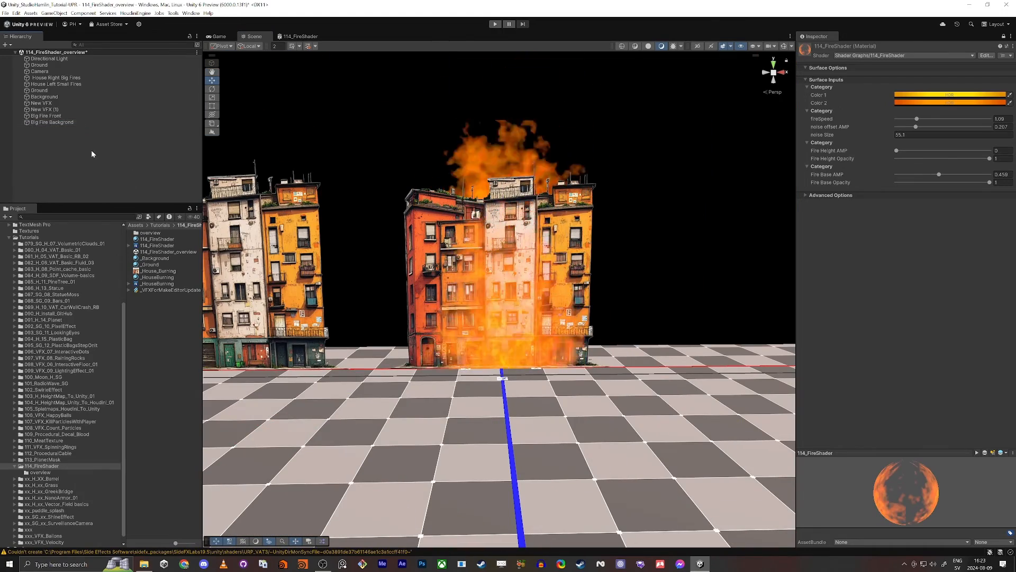
# - Duplicate the background fire, move the copy to the neighbouring house and scale it down to fit one of its windows
pyautogui.hotkey('ctrl', 'd')
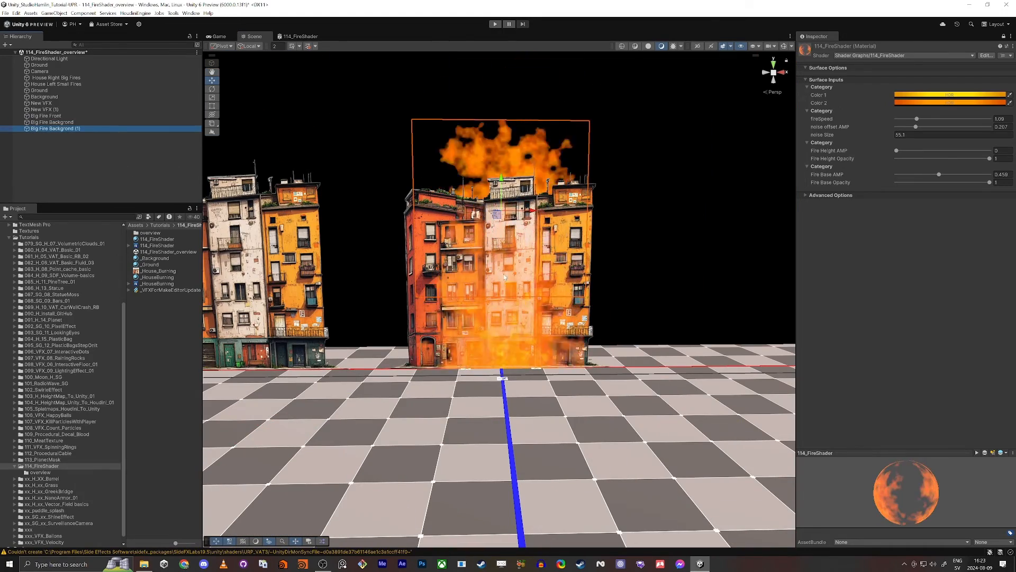
pyautogui.moveTo(500, 217); pyautogui.dragTo(255, 254)
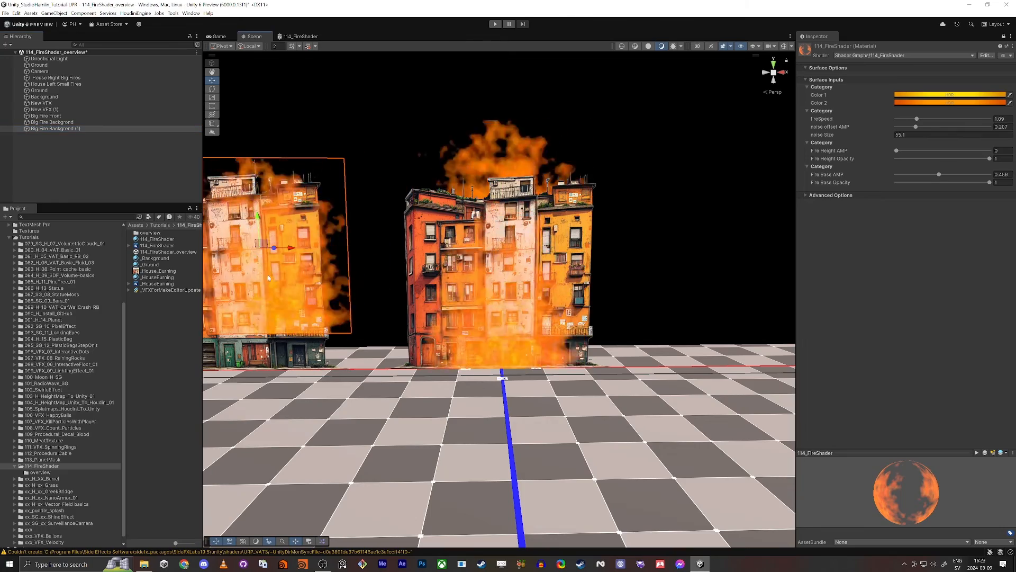
pyautogui.press('f')
pyautogui.scroll(5, 473, 356)
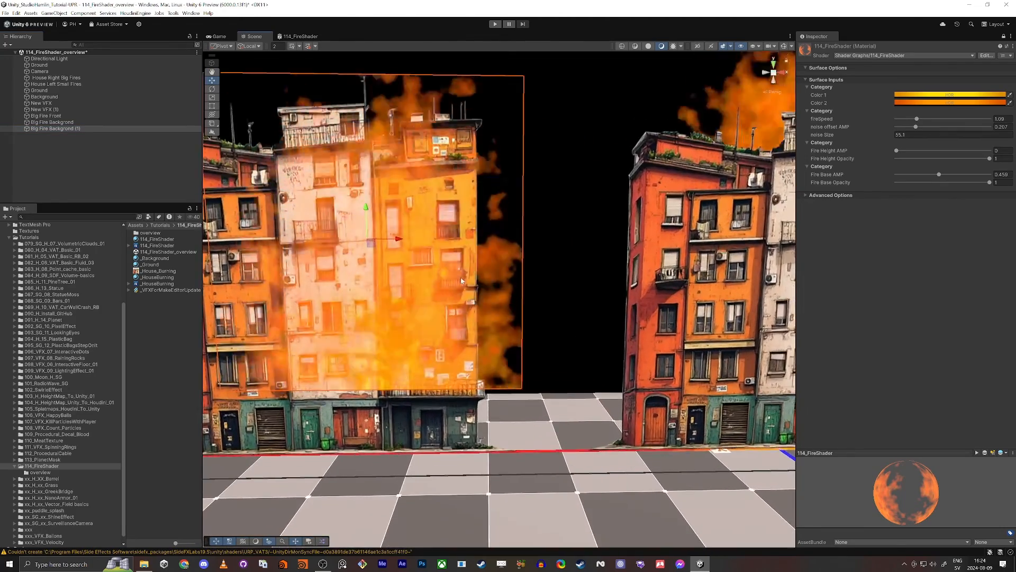
pyautogui.press('s')
pyautogui.moveTo(461, 280)
pyautogui.mouseDown(button='right')
pyautogui.moveTo(462, 267)
pyautogui.moveTo(400, 258)
pyautogui.moveTo(426, 286)
pyautogui.moveTo(484, 282)
pyautogui.moveTo(459, 204)
pyautogui.mouseUp(button='right')
pyautogui.press('w')
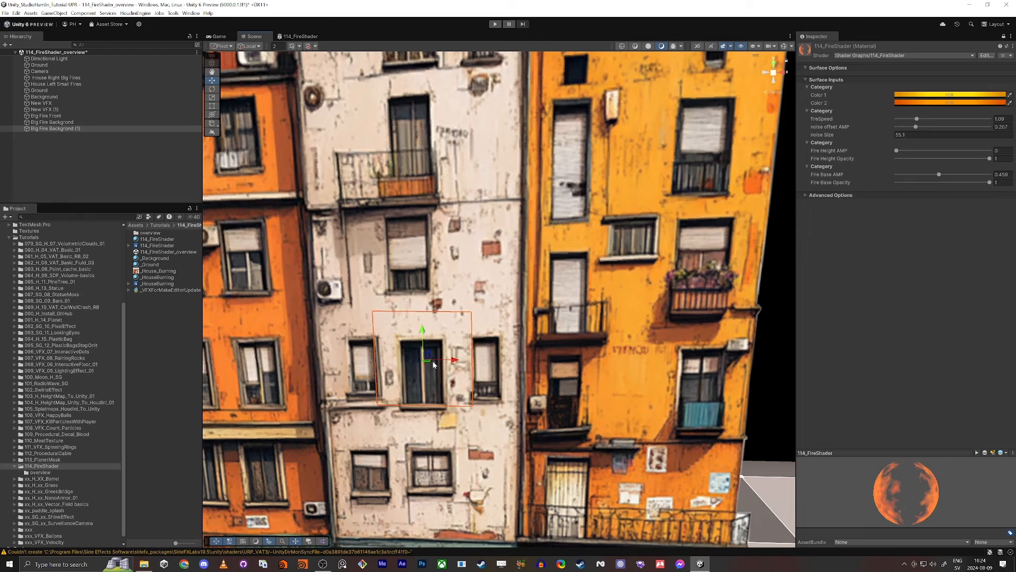
# - Duplicate the window fire onto the adjacent window and use a Big Fire Windows material variant with fireSpeed 0 and noise Size 24.5
pyautogui.hotkey('ctrl', 'd')
pyautogui.moveTo(478, 359); pyautogui.dragTo(394, 301, button='right')
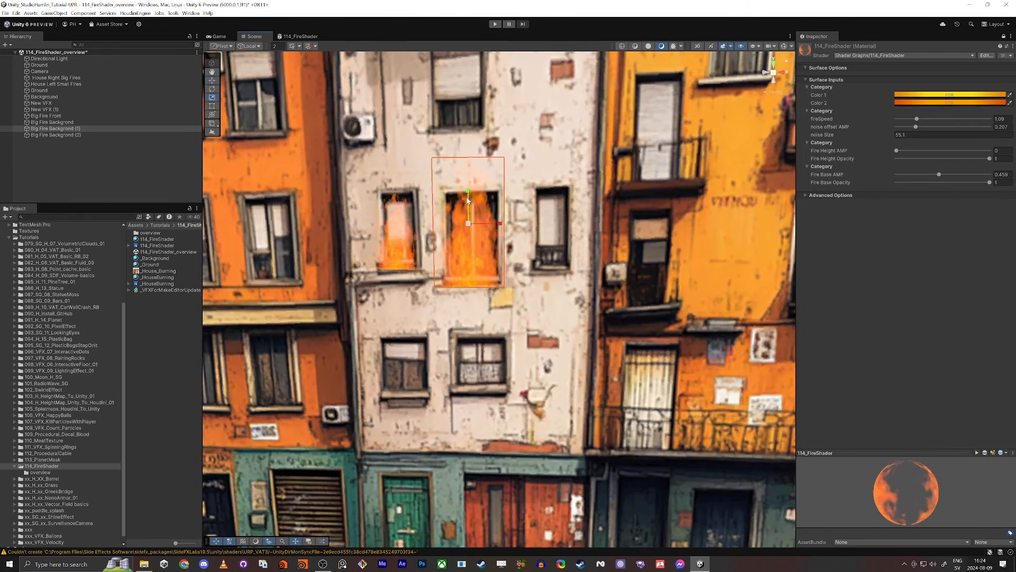
pyautogui.click(170, 252)
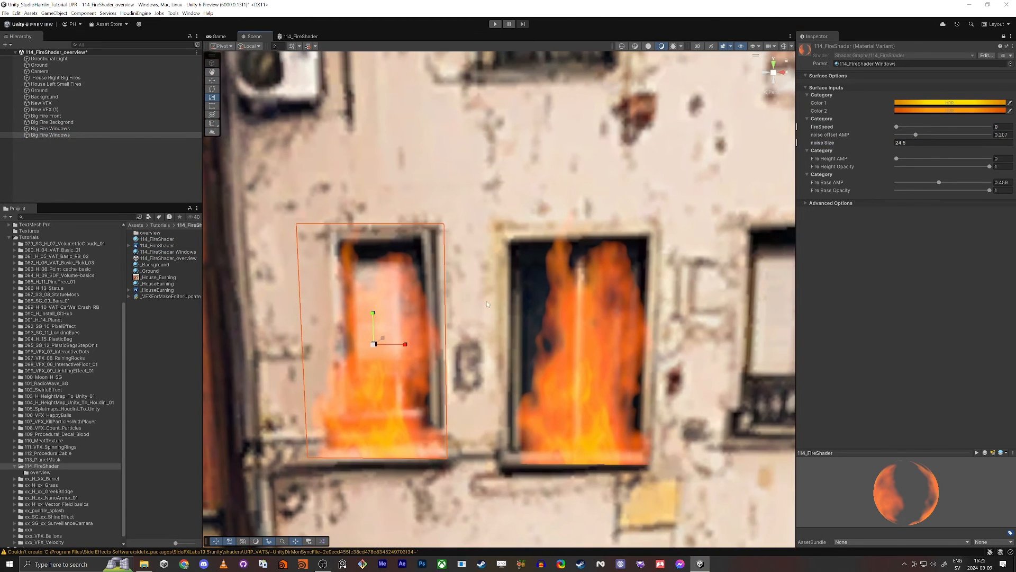
# - Move both window fires away from the house, side by side against the black background, to compare their patterns
pyautogui.doubleClick(136, 132)
pyautogui.press('w')
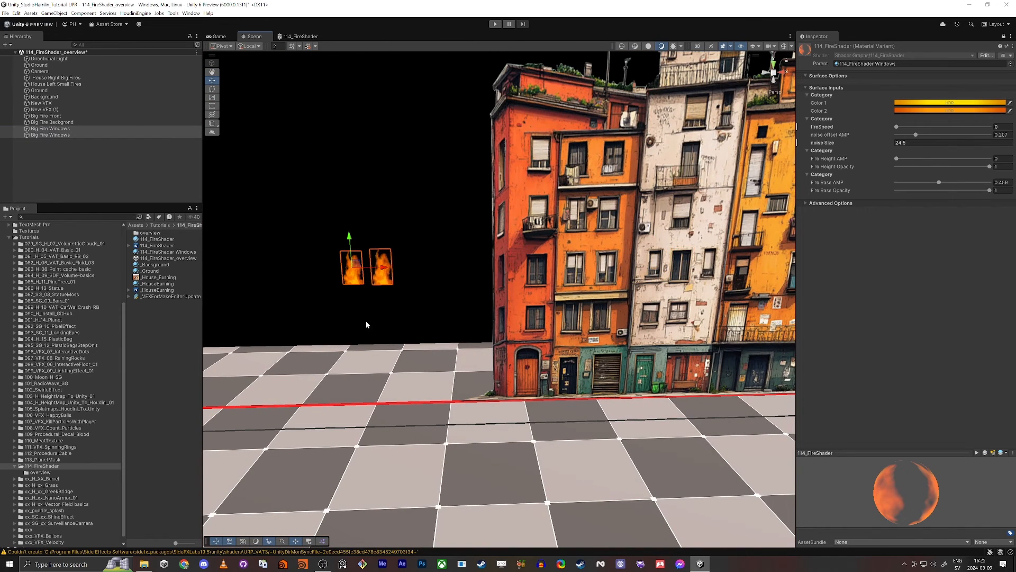
pyautogui.moveTo(366, 324); pyautogui.dragTo(372, 287, button='right')
pyautogui.click(115, 174)
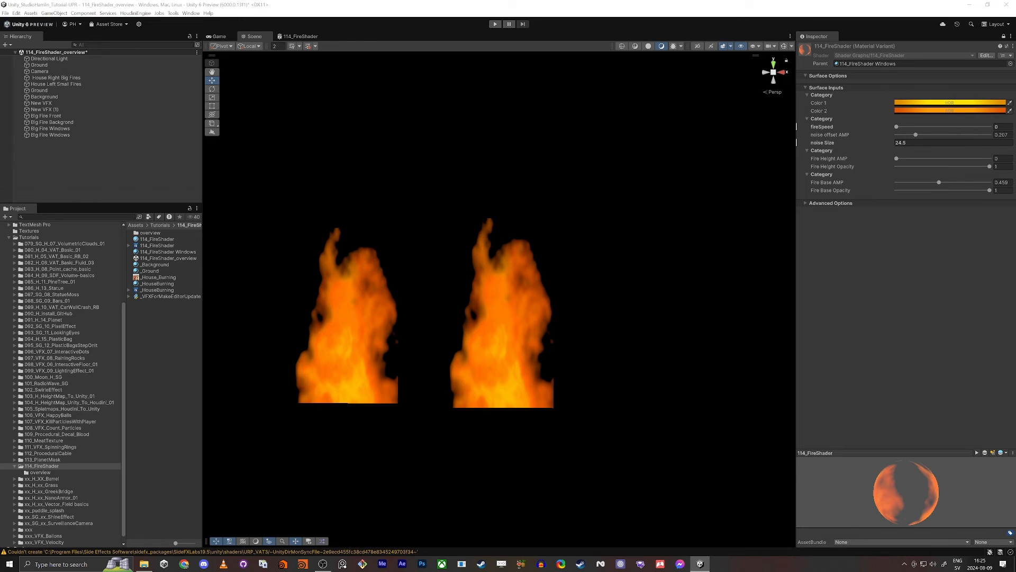
# - Switch to the 114_FireShader graph and maximize its window
pyautogui.click(301, 37)
pyautogui.scroll(-5, 412, 276)
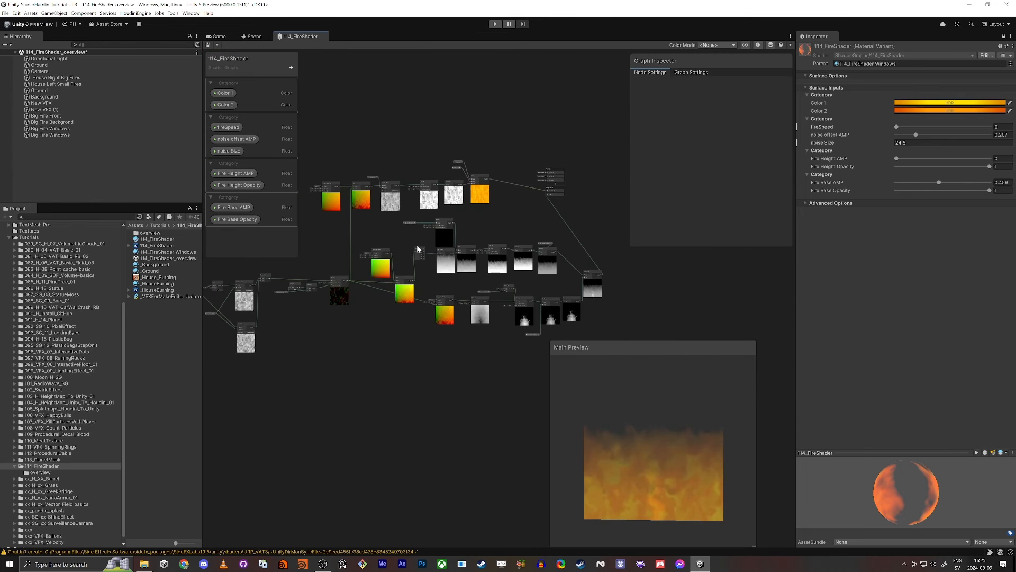
pyautogui.scroll(8, 496, 299)
pyautogui.moveTo(430, 255); pyautogui.dragTo(466, 299, button='middle')
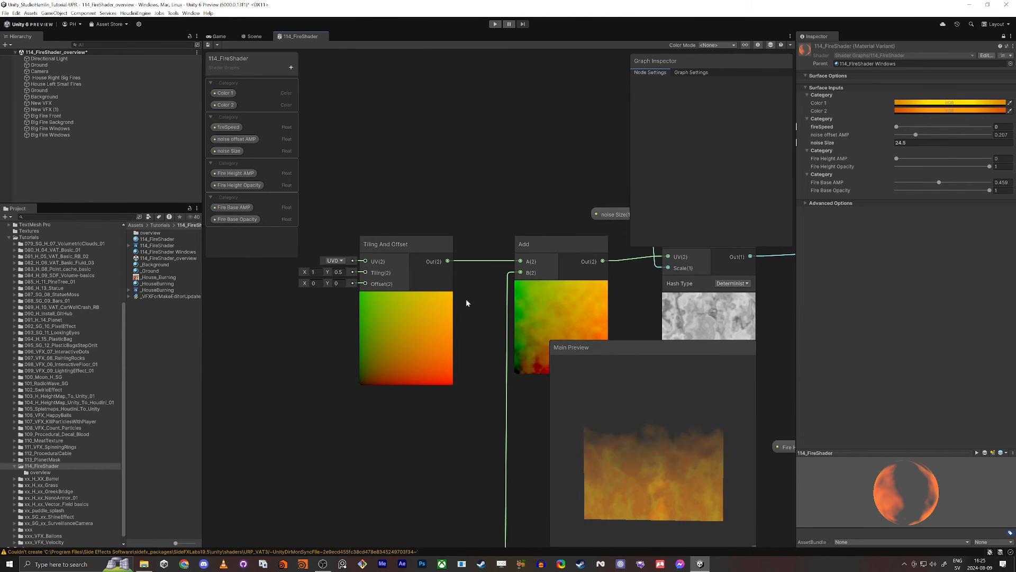
pyautogui.moveTo(463, 168); pyautogui.dragTo(513, 122, button='middle')
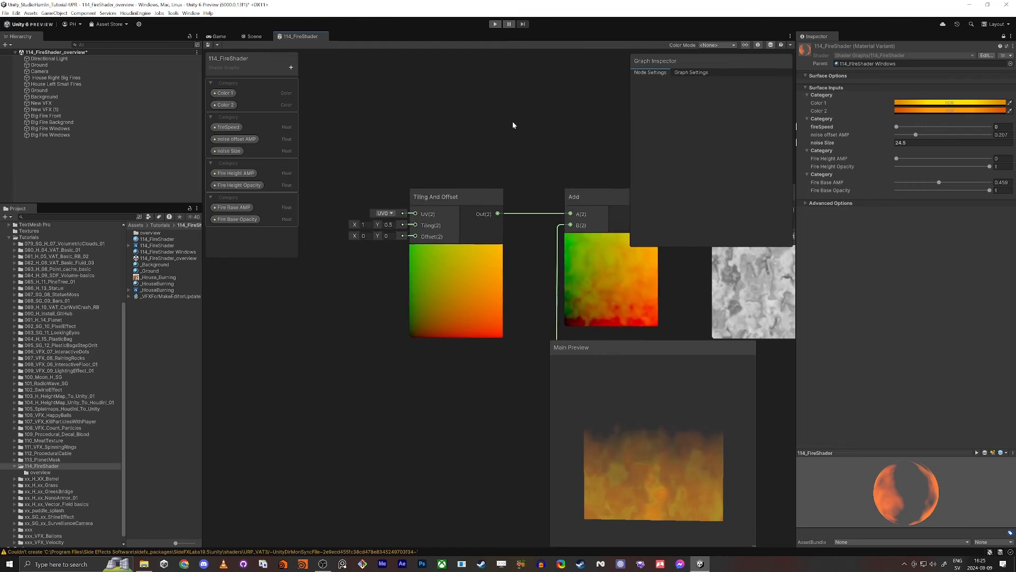
pyautogui.scroll(-3, 507, 124)
pyautogui.moveTo(479, 267); pyautogui.dragTo(528, 173)
pyautogui.hotkey('ctrl', 'z')
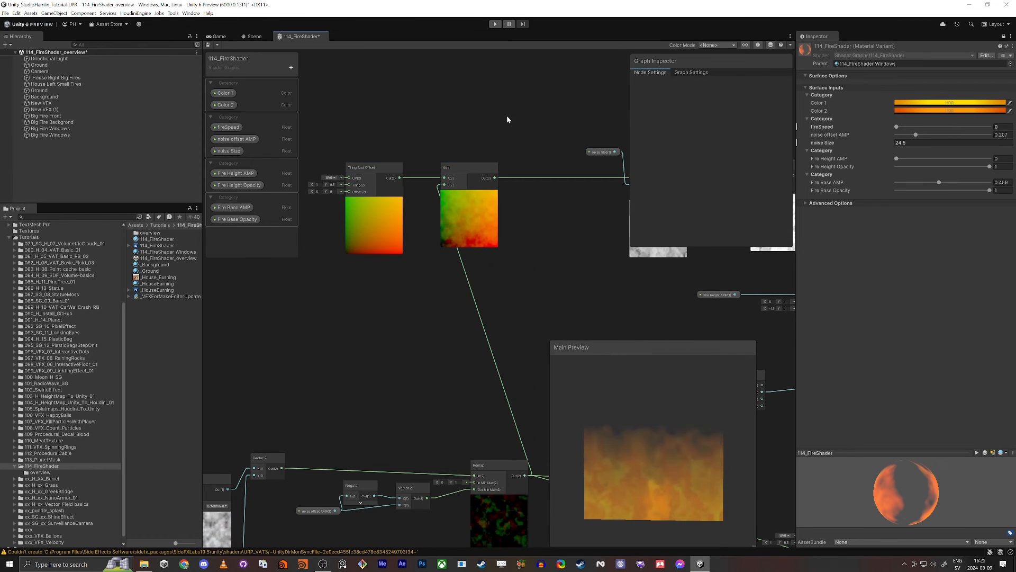
pyautogui.hotkey('shift', 'space')
pyautogui.moveTo(368, 268); pyautogui.dragTo(416, 262, button='middle')
pyautogui.scroll(-6, 477, 309)
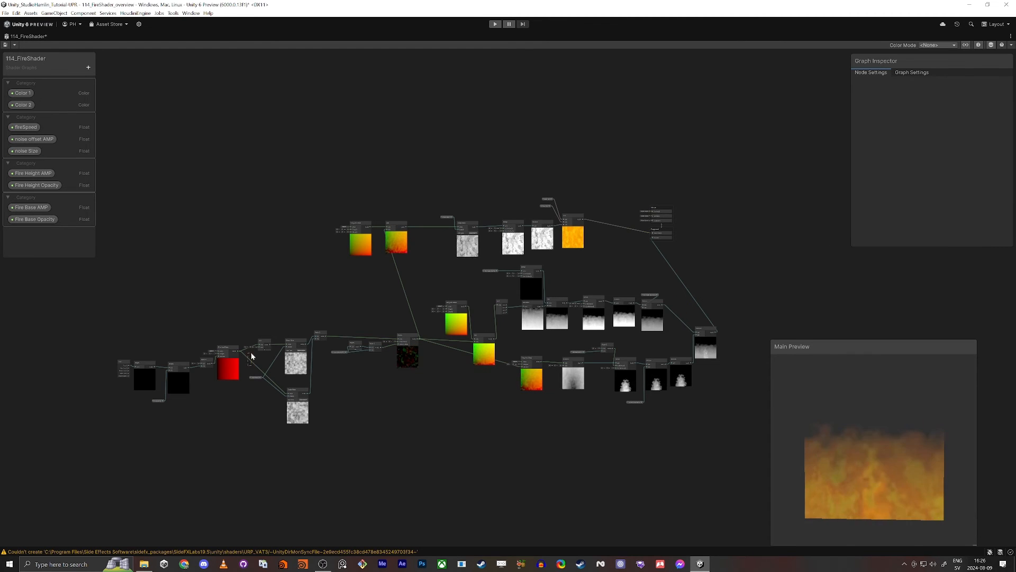
# - Insert an Add node between the distorted UV Add node and the color Simple Noise node's UV input, feeding its B input
pyautogui.moveTo(251, 356); pyautogui.dragTo(212, 420, button='middle')
pyautogui.scroll(10, 379, 286)
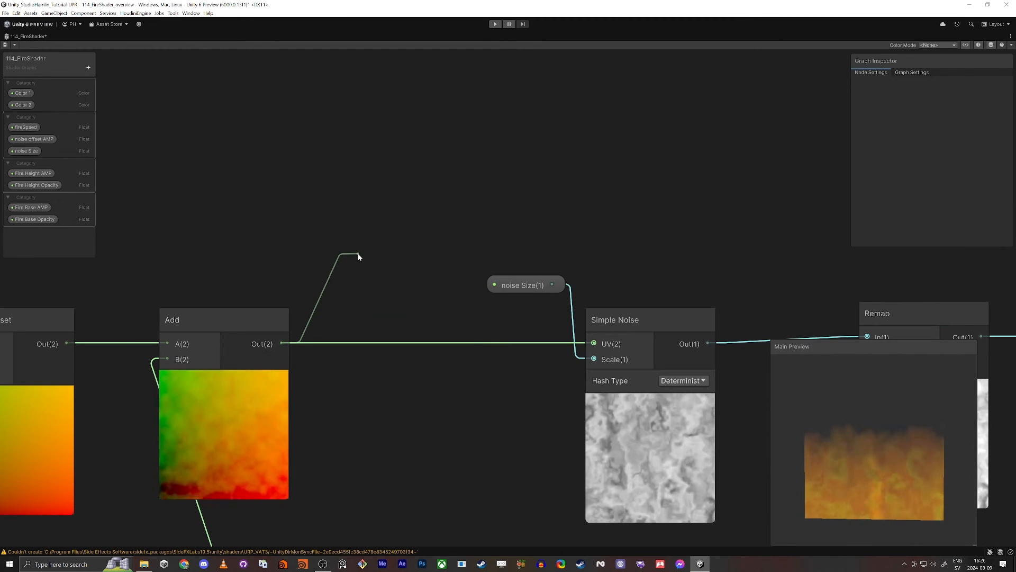
pyautogui.moveTo(358, 256); pyautogui.dragTo(351, 259)
pyautogui.write('add')
pyautogui.press('Return')
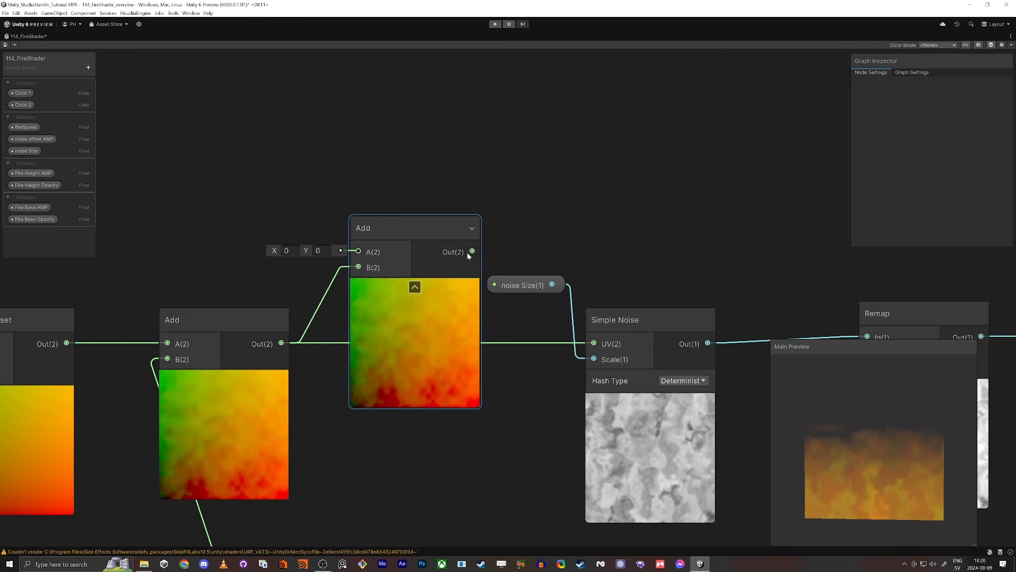
pyautogui.moveTo(472, 252); pyautogui.dragTo(594, 344)
pyautogui.moveTo(380, 230)
pyautogui.mouseDown()
pyautogui.moveTo(392, 290)
pyautogui.moveTo(387, 223)
pyautogui.mouseUp()
# - Create an Object node beside the new Add node and connect its Position output to the Add node's A input
pyautogui.click(310, 138)
pyautogui.press('space')
pyautogui.write('po')
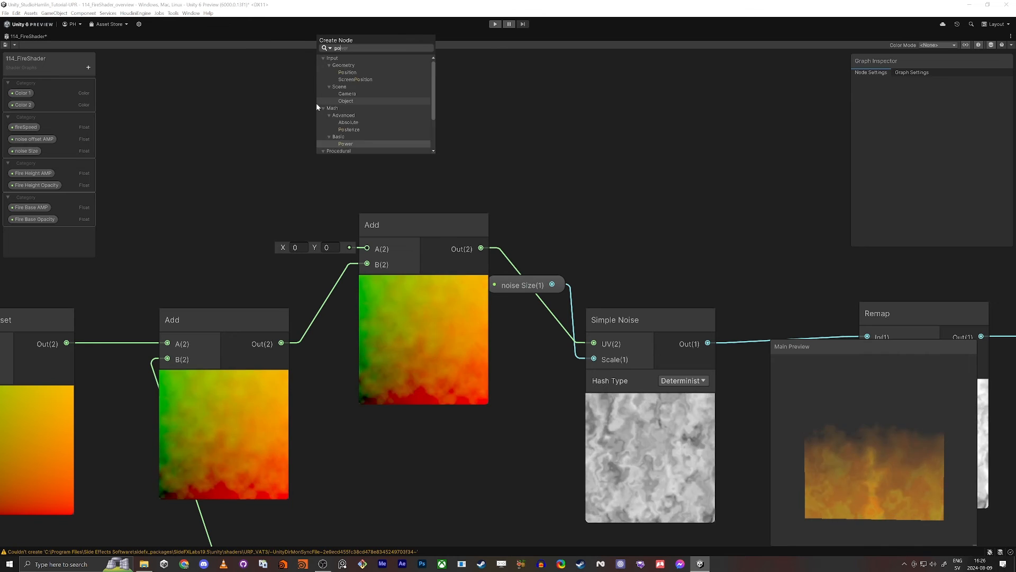
pyautogui.write('si')
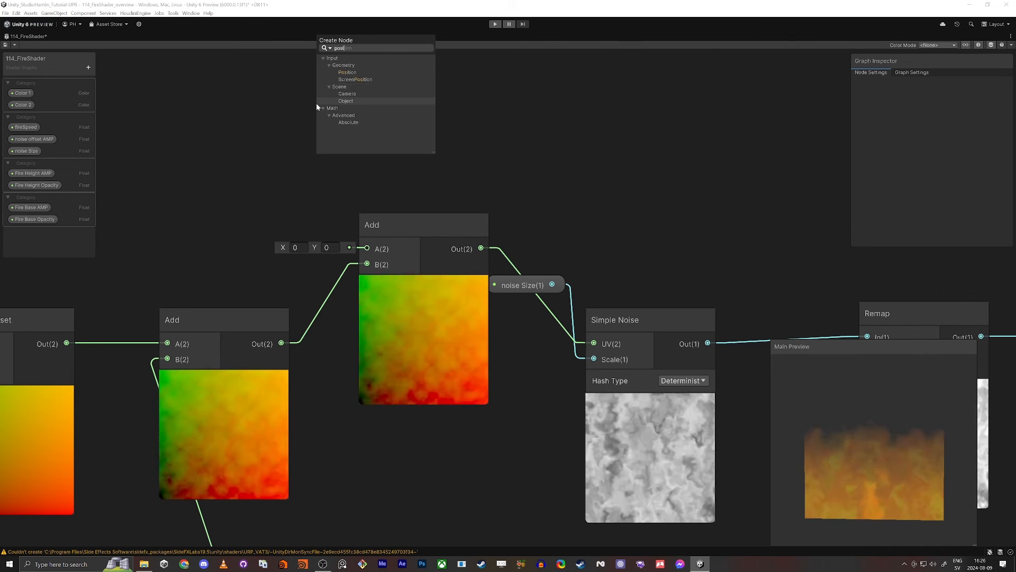
pyautogui.click(317, 103)
pyautogui.moveTo(381, 127); pyautogui.dragTo(367, 249)
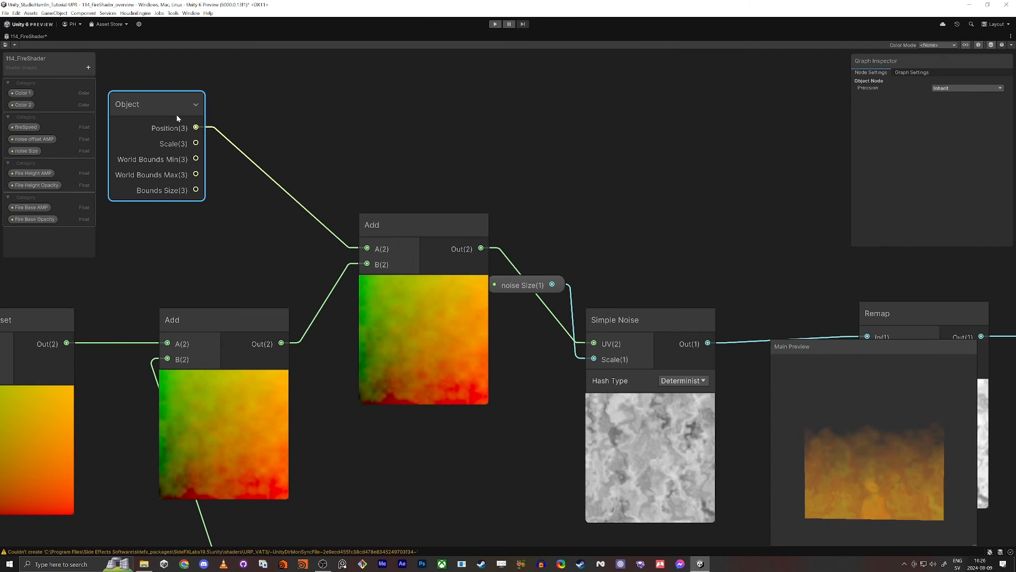
pyautogui.moveTo(177, 117); pyautogui.dragTo(249, 124)
# - Copy the Object and Add node pair into the noise offset branch and shift the Tiling And Offset chain aside to make room
pyautogui.moveTo(256, 83); pyautogui.dragTo(426, 244)
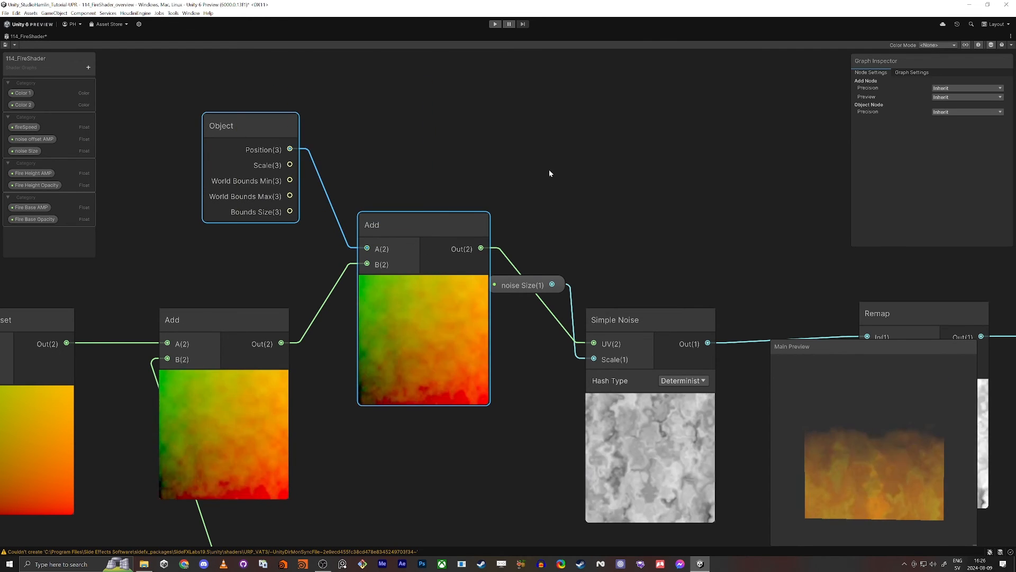
pyautogui.hotkey('ctrl', 'd')
pyautogui.scroll(-5, 523, 259)
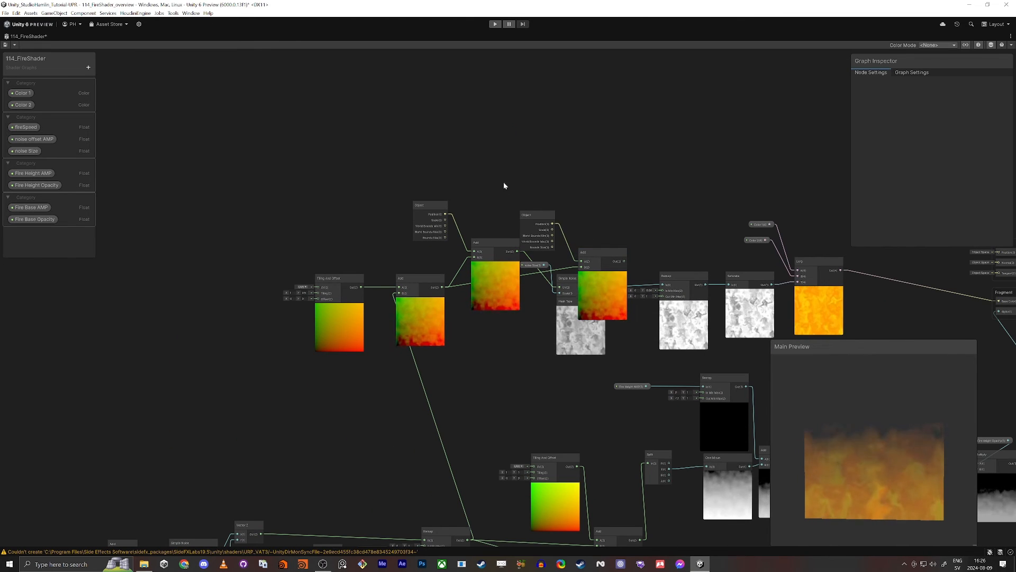
pyautogui.moveTo(553, 170); pyautogui.dragTo(594, 254)
pyautogui.press('Delete')
pyautogui.moveTo(538, 347); pyautogui.dragTo(682, 79, button='middle')
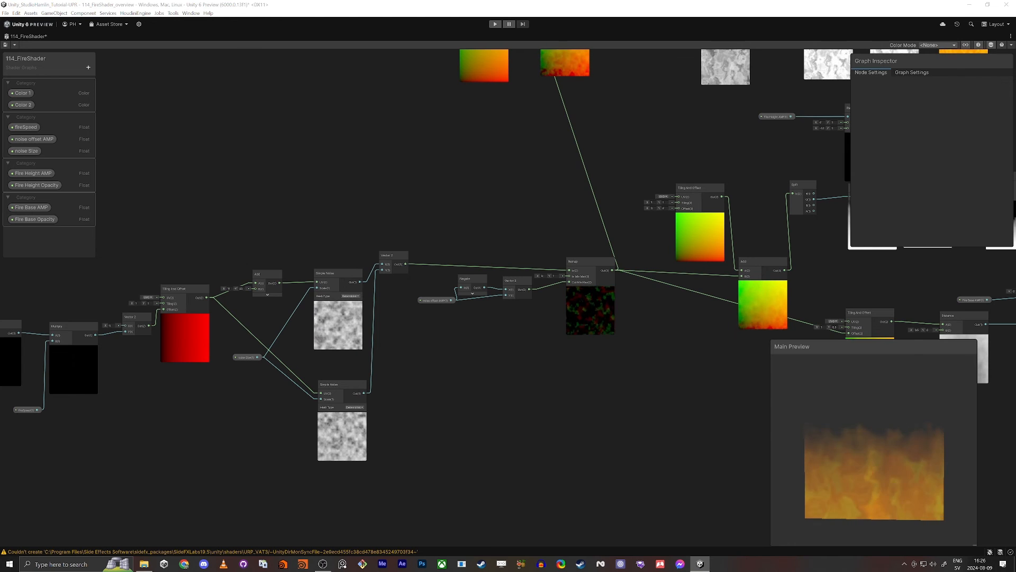
pyautogui.moveTo(164, 424); pyautogui.dragTo(407, 372, button='middle')
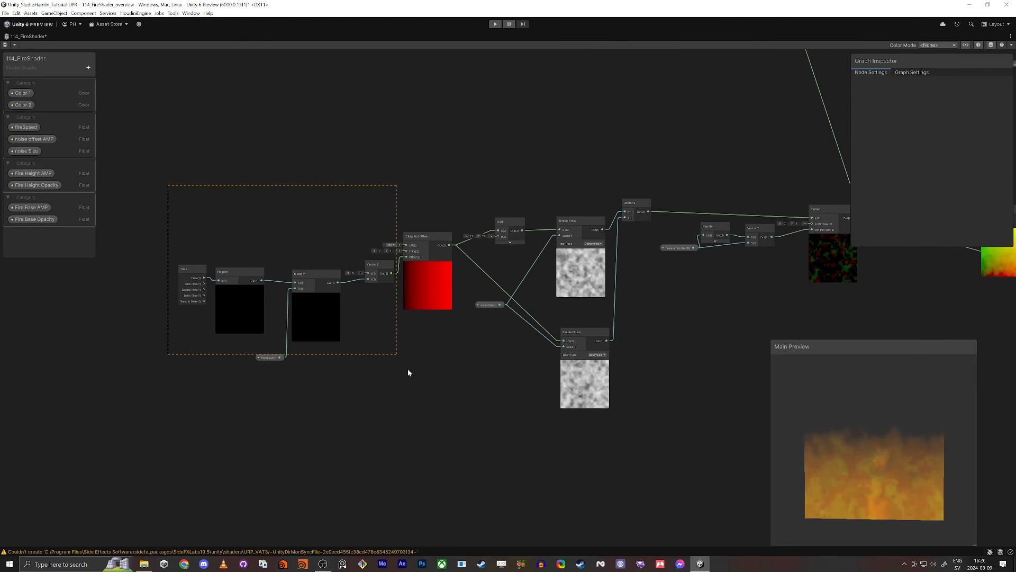
pyautogui.moveTo(424, 244); pyautogui.dragTo(306, 249)
pyautogui.hotkey('ctrl', 'v')
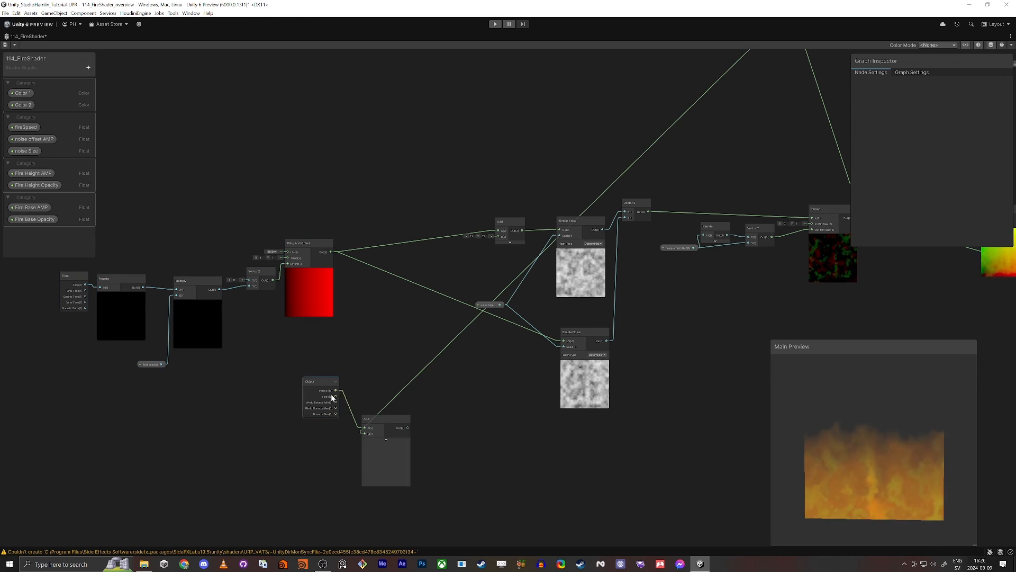
# - Wire the copied Add node between Tiling And Offset and the two noise branches, place its Object node above, and save the graph
pyautogui.moveTo(365, 433); pyautogui.dragTo(401, 262)
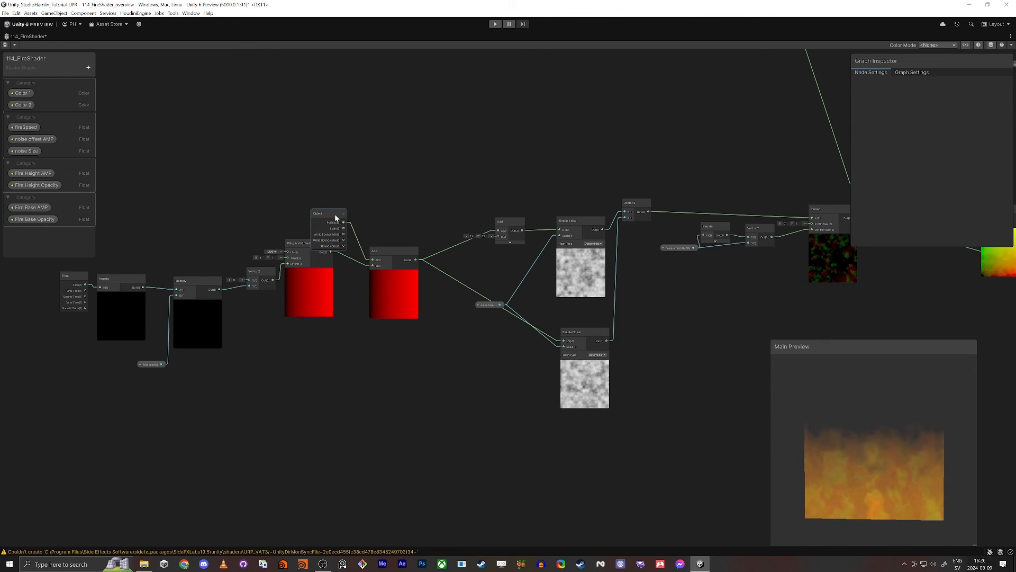
pyautogui.moveTo(335, 217); pyautogui.dragTo(344, 197)
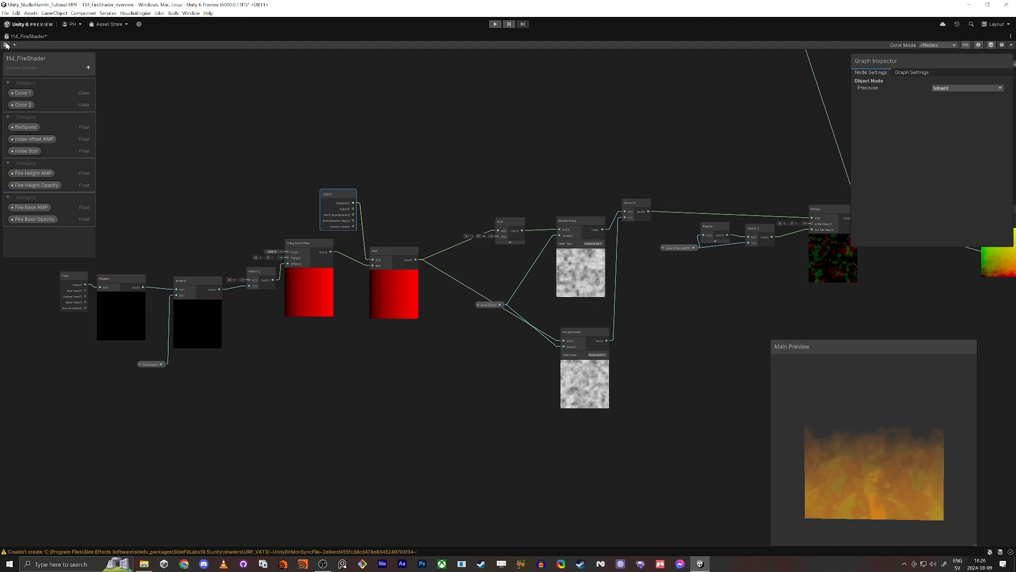
pyautogui.scroll(7, 264, 222)
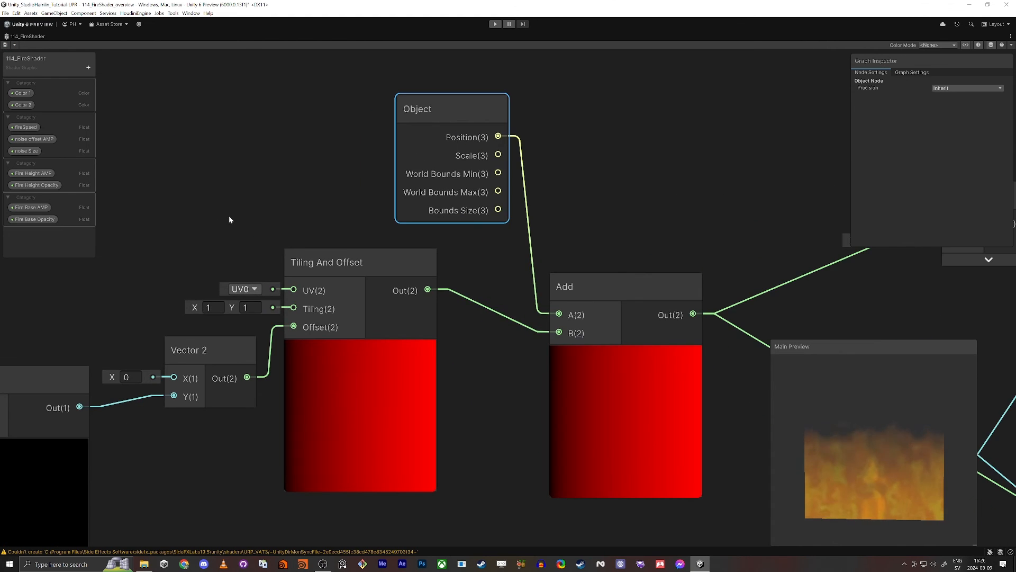
# - Align the color branch's new Add node between the first Add and Simple Noise, save the graph and restore the editor layout
pyautogui.scroll(-6, 239, 220)
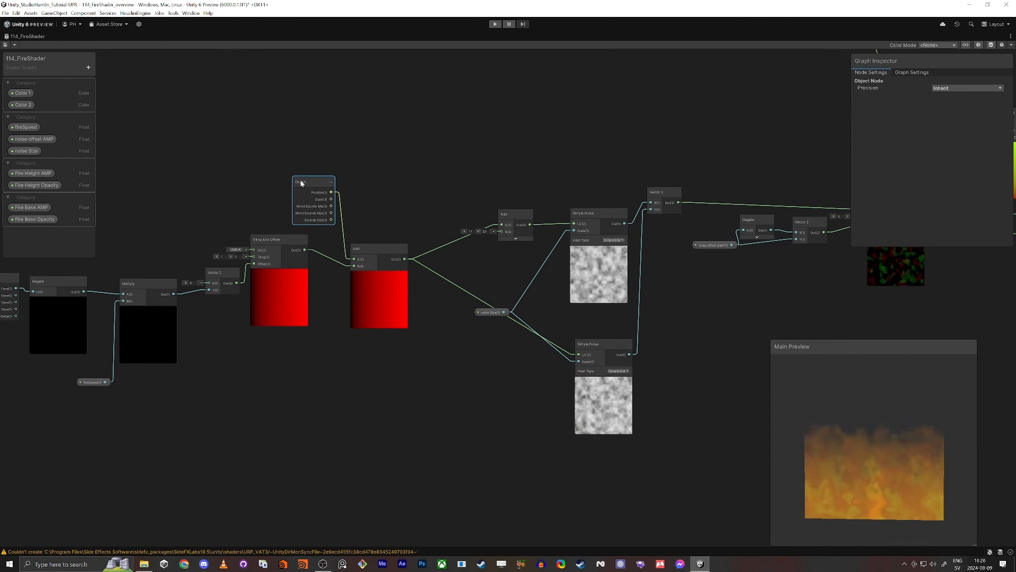
pyautogui.scroll(7, 310, 184)
pyautogui.scroll(-7, 309, 320)
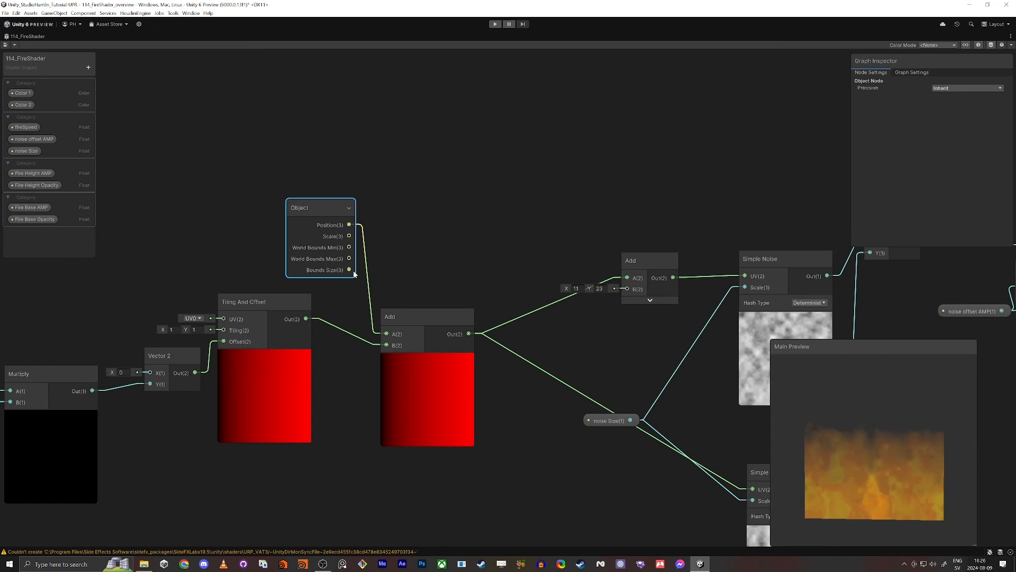
pyautogui.scroll(5, 423, 367)
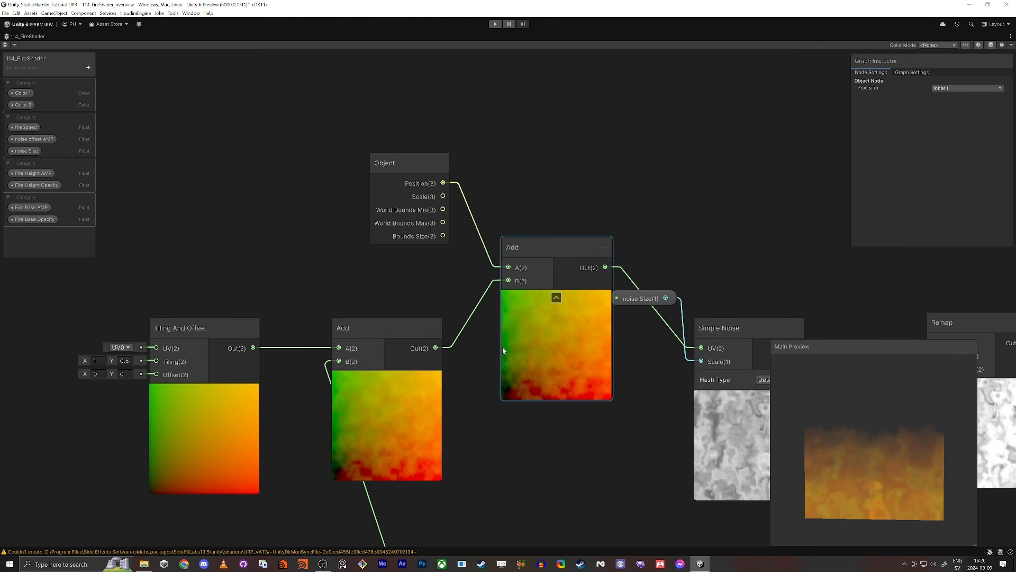
pyautogui.moveTo(491, 410); pyautogui.dragTo(477, 395, button='middle')
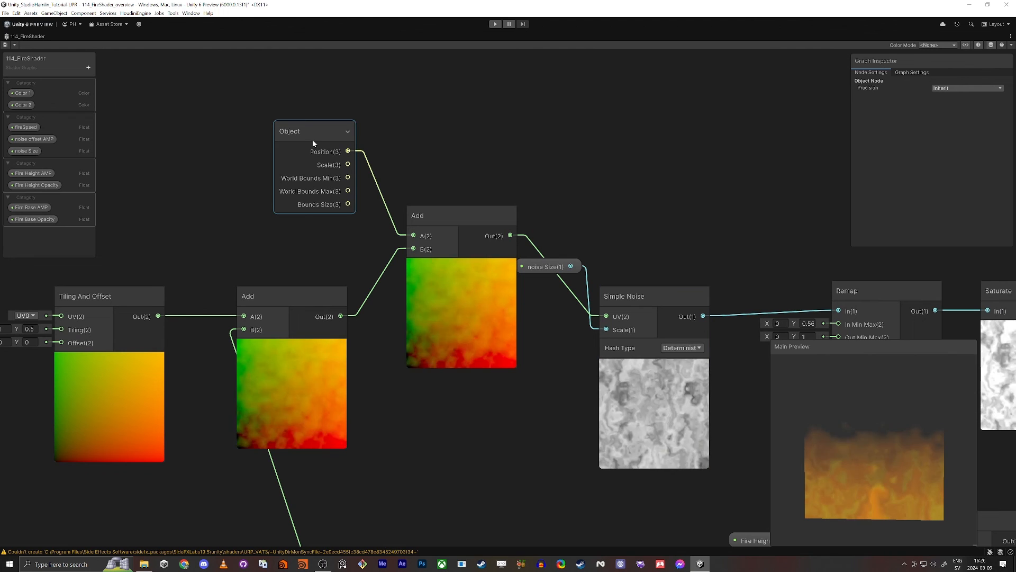
pyautogui.moveTo(482, 227); pyautogui.dragTo(499, 316)
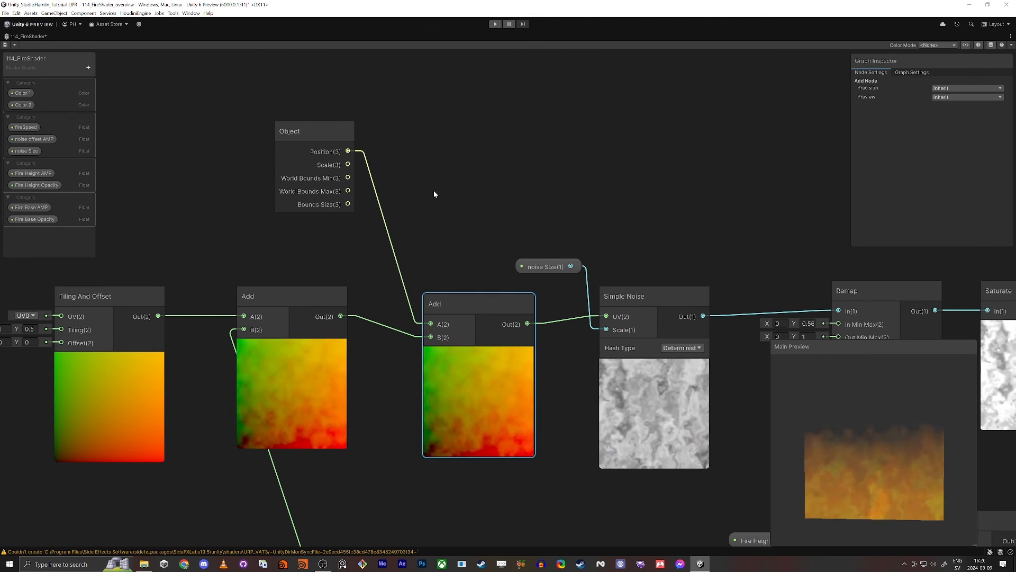
pyautogui.click(434, 189)
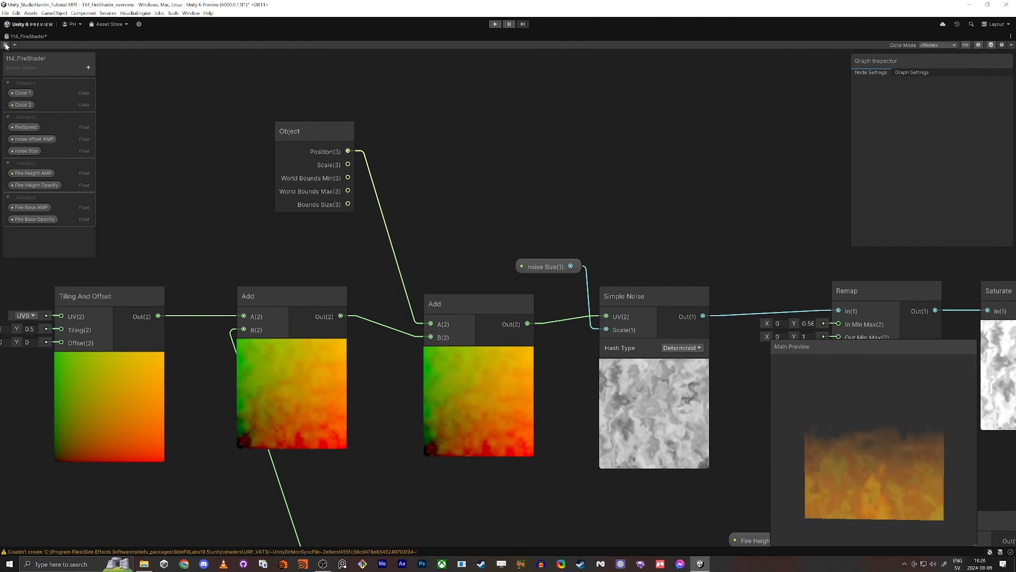
pyautogui.hotkey('shift', 'space')
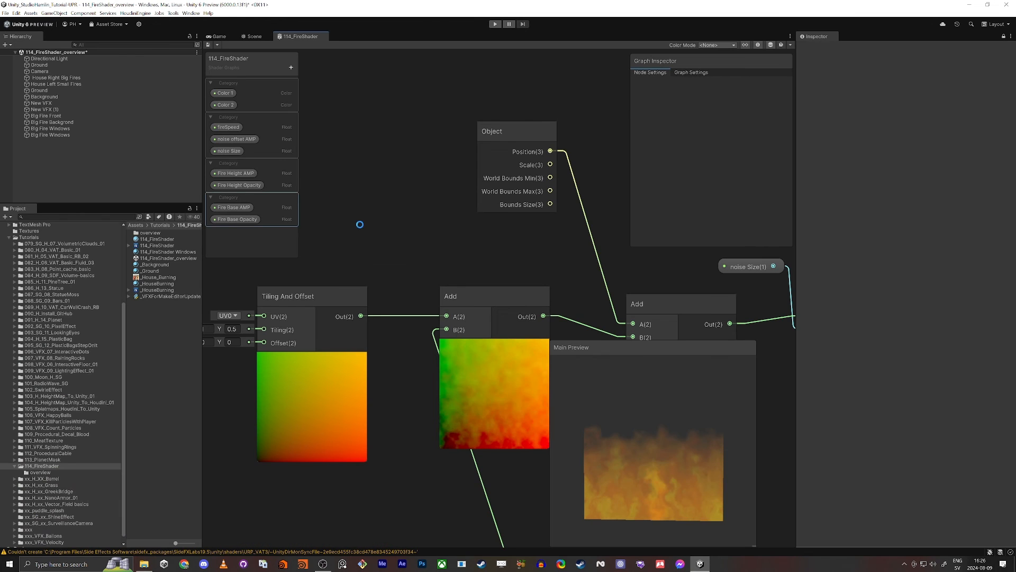
# - Return to the scene and lower the window fire material's Fire Base AMP to 0.351
pyautogui.click(253, 36)
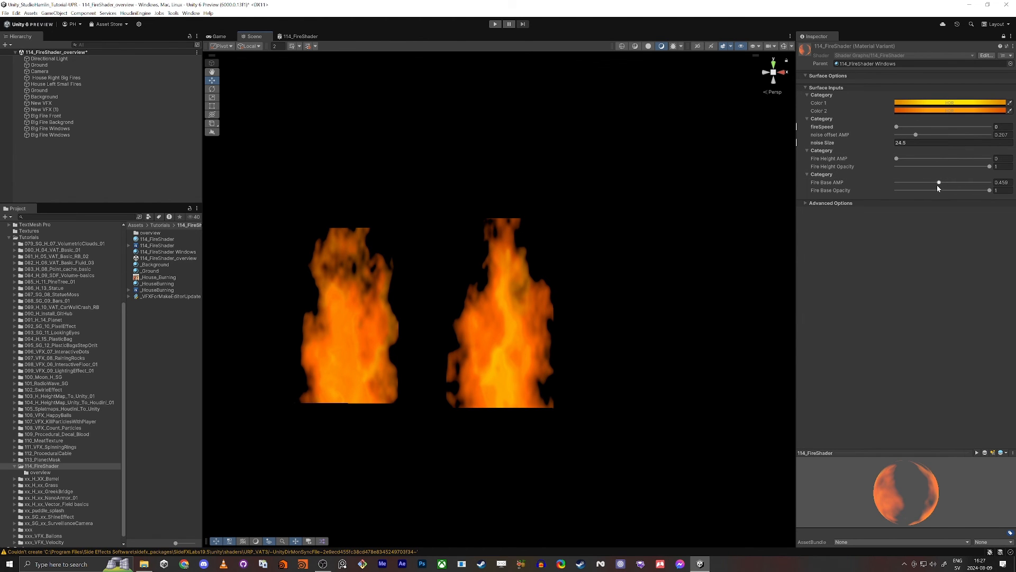
pyautogui.moveTo(938, 183); pyautogui.dragTo(931, 184)
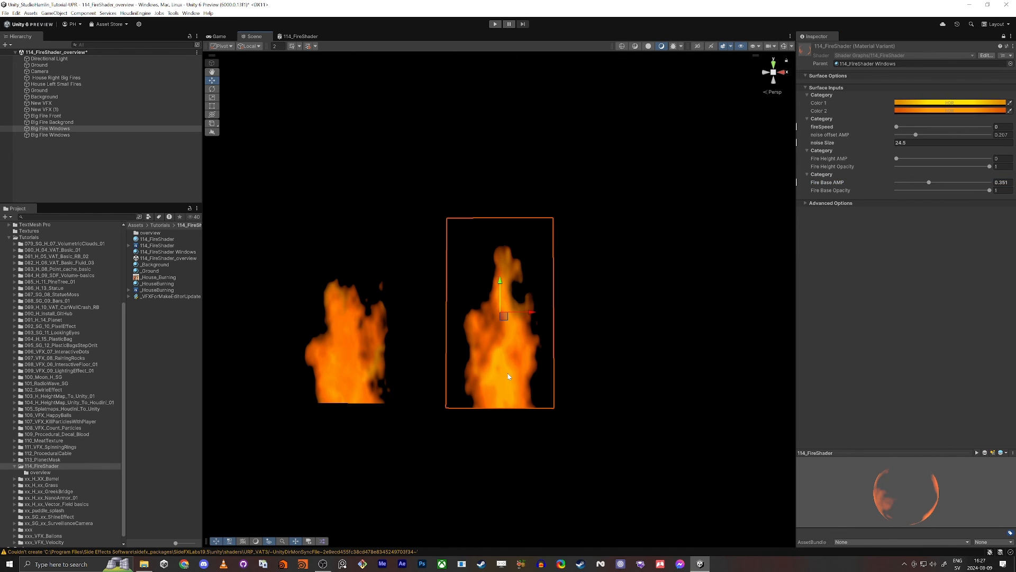
# - Duplicate the Big Fire Windows quad four times and arrange all six window fires in two rows of three
pyautogui.hotkey('ctrl', 'd')
pyautogui.moveTo(535, 310); pyautogui.dragTo(672, 317)
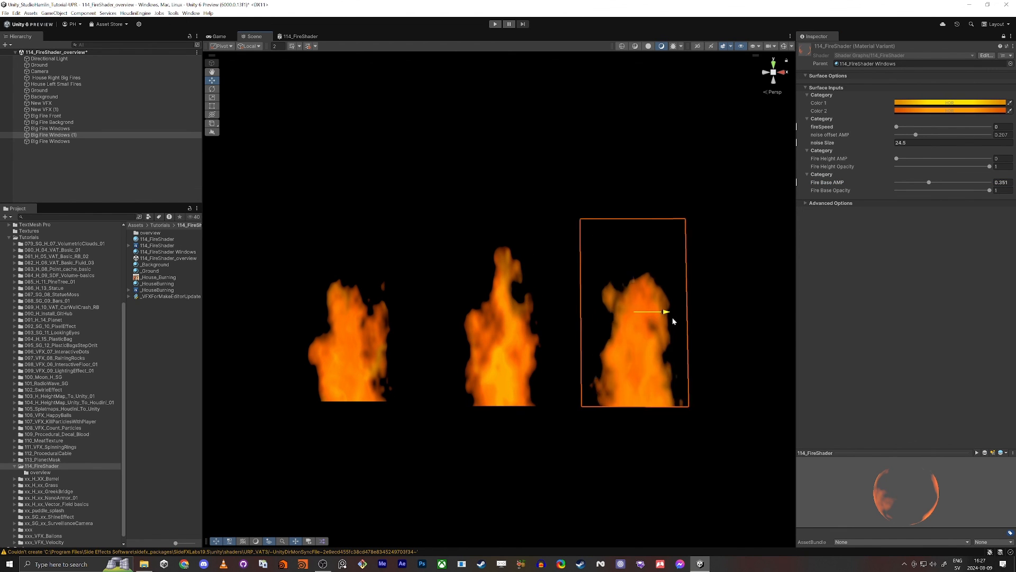
pyautogui.hotkey('ctrl', 'd')
pyautogui.hotkey('ctrl', 'd')
pyautogui.moveTo(504, 317); pyautogui.dragTo(371, 134)
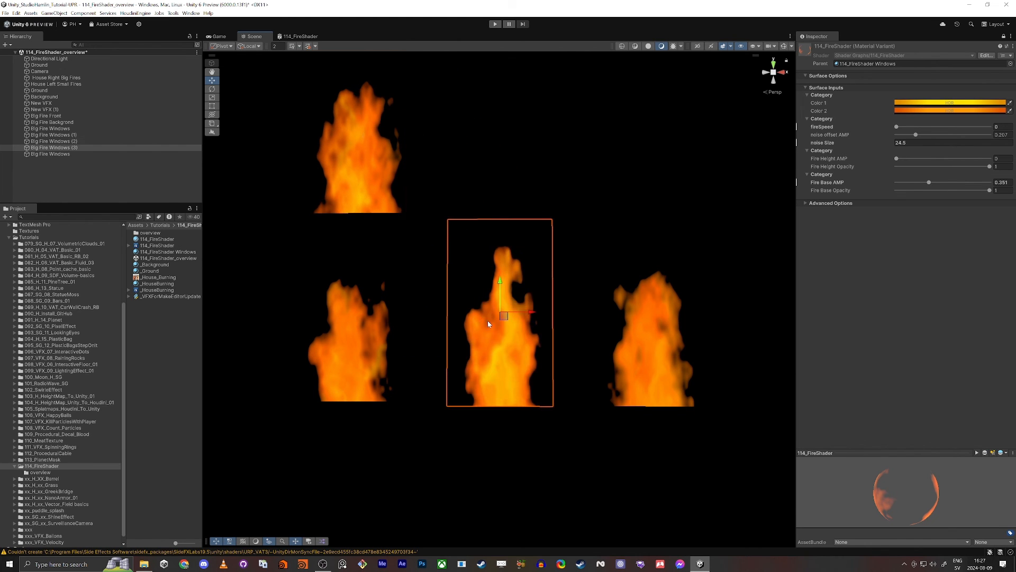
pyautogui.moveTo(504, 316); pyautogui.dragTo(510, 124)
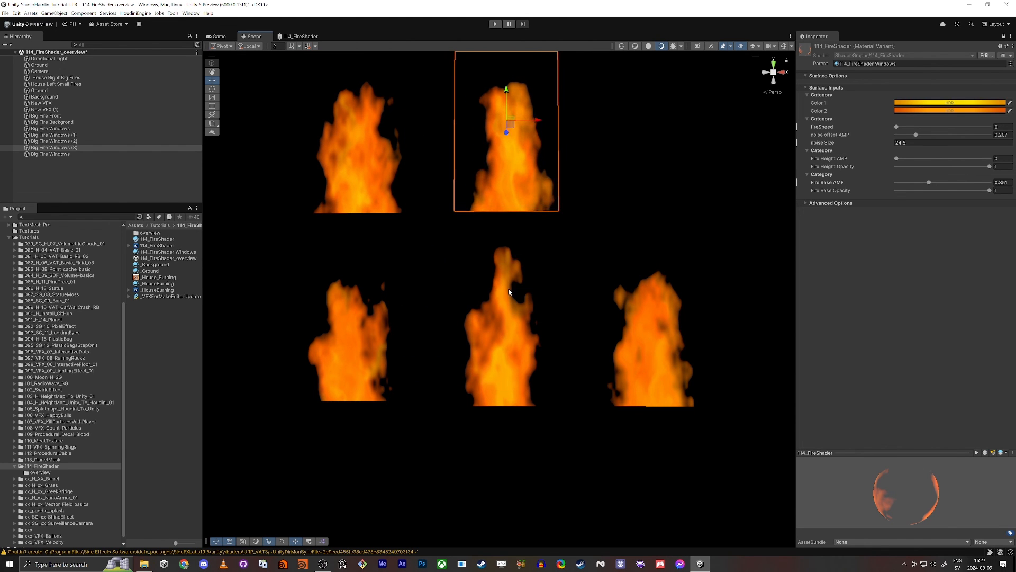
pyautogui.click(509, 292)
pyautogui.hotkey('ctrl', 'd')
pyautogui.moveTo(517, 289); pyautogui.dragTo(652, 134)
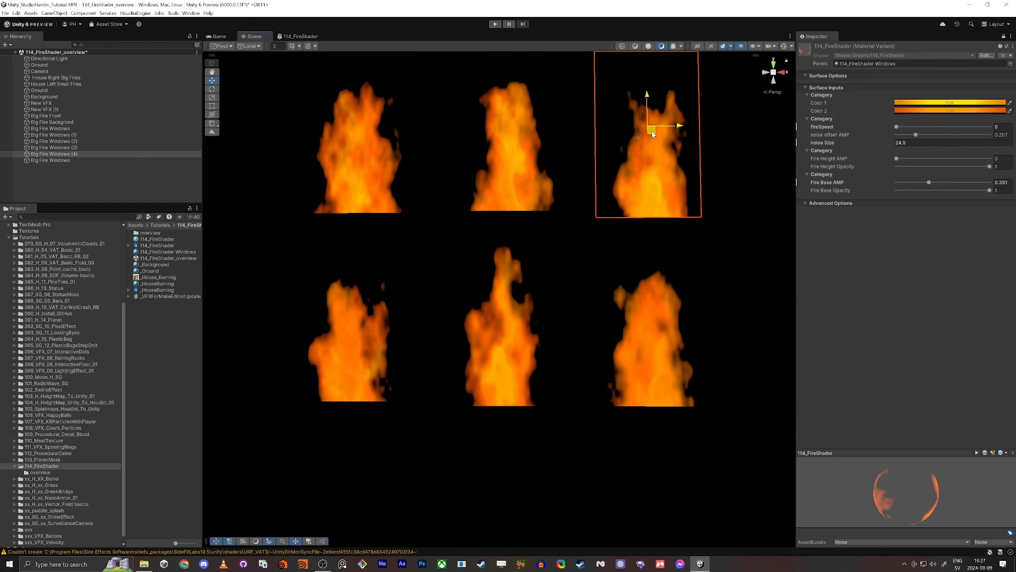
# - Set the window fire material's noise Size to 54.9 and its fireSpeed to 1.22
pyautogui.click(528, 486)
pyautogui.scroll(-4, 498, 440)
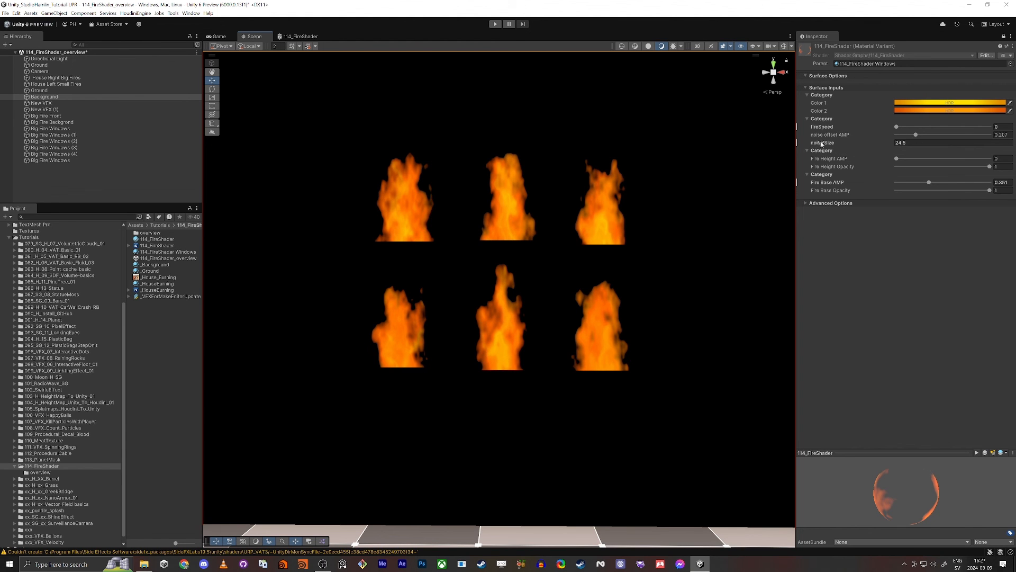
pyautogui.moveTo(821, 144); pyautogui.dragTo(920, 128)
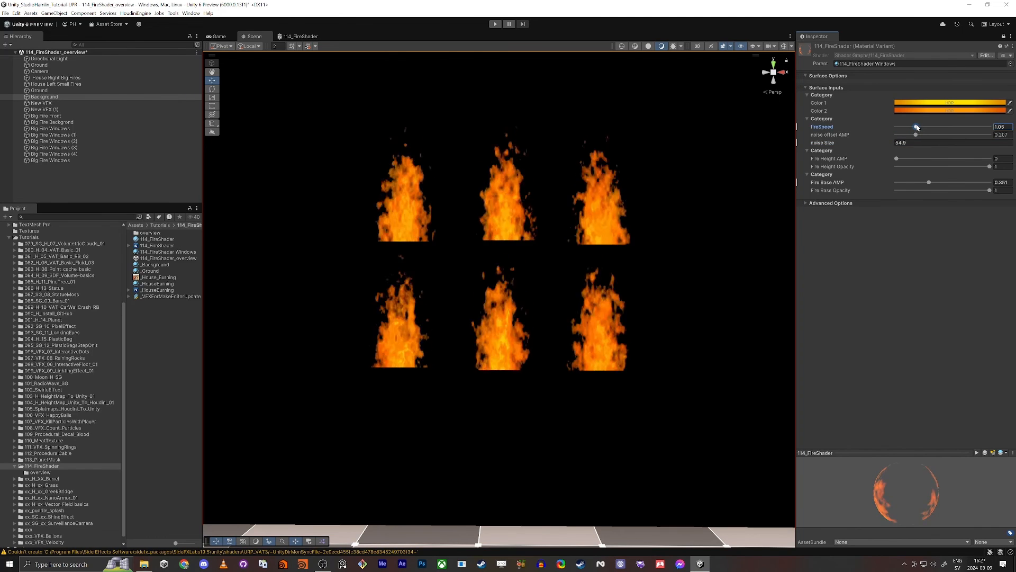
pyautogui.press('q')
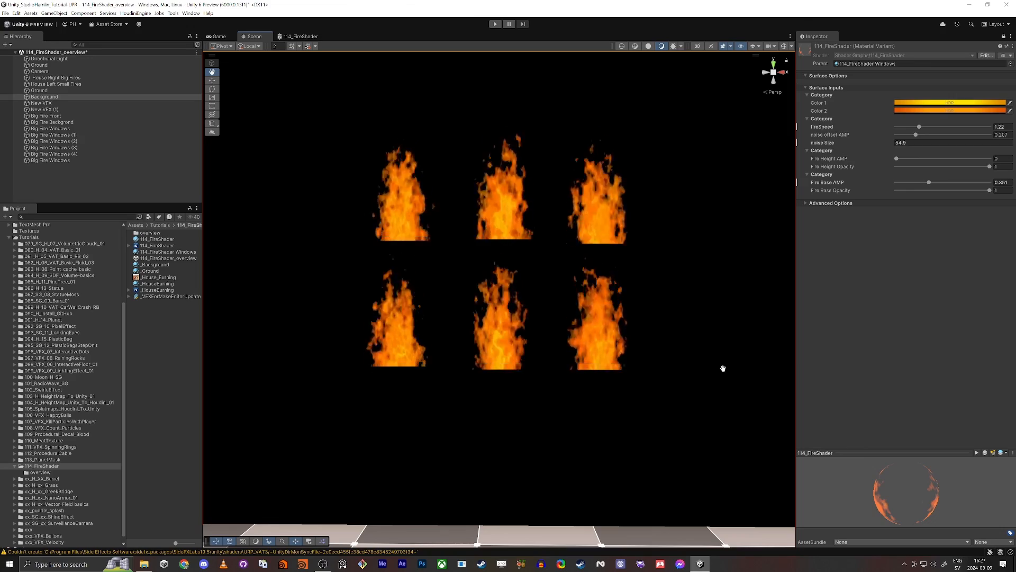
pyautogui.keyDown('alt'); pyautogui.moveTo(723, 368); pyautogui.dragTo(523, 370); pyautogui.keyUp('alt')
pyautogui.scroll(-10, 523, 370)
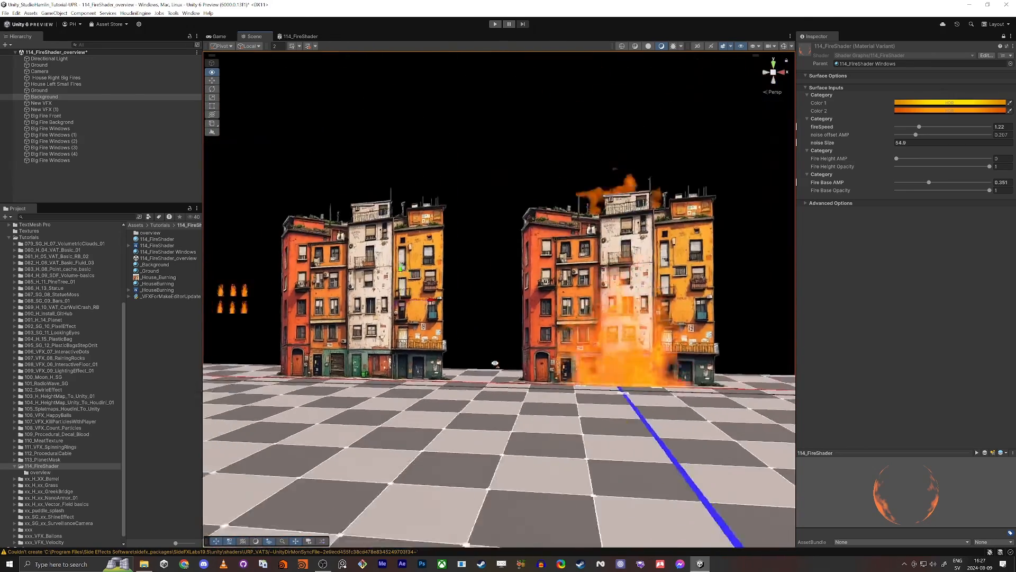